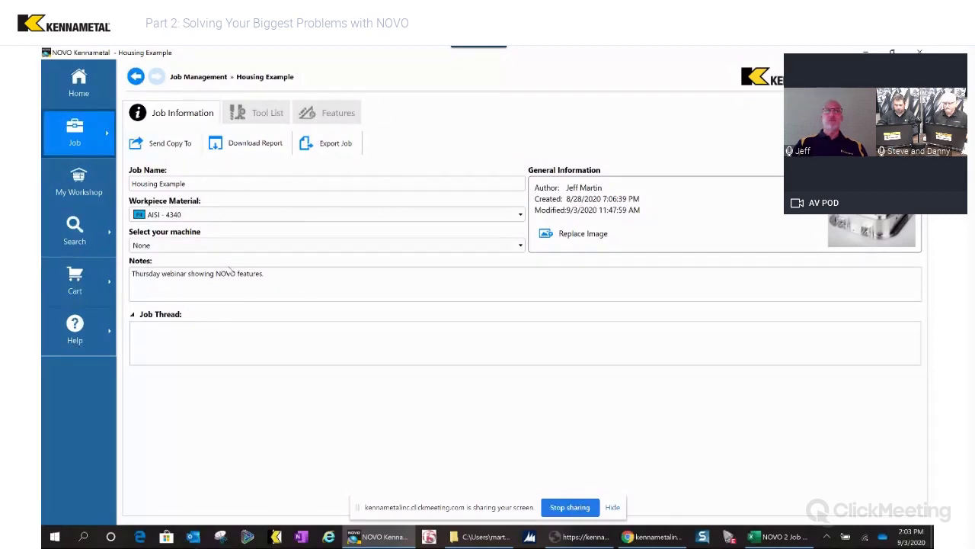
Show the Housing Example job's tool list with a wider Description column and all tool assemblies expanded
click(263, 113)
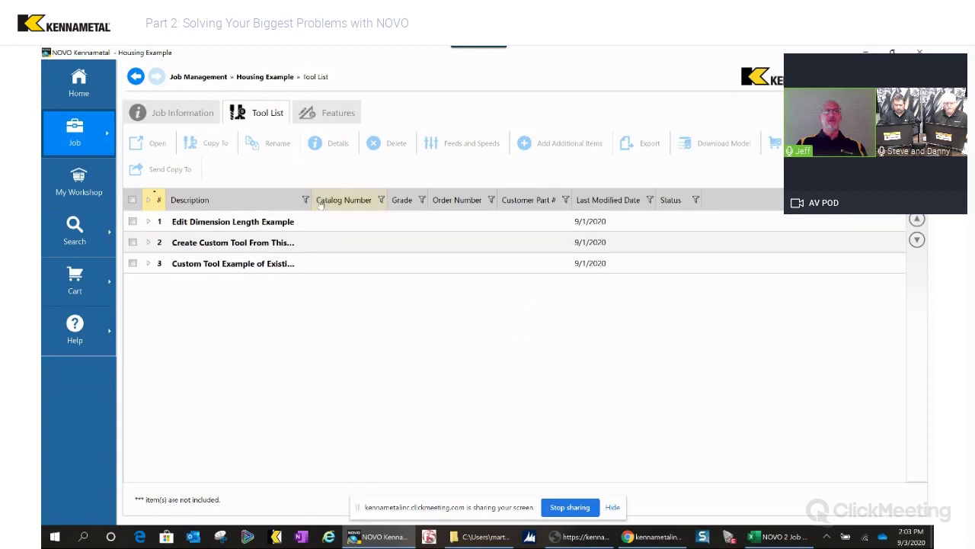
drag(312, 200, 440, 200)
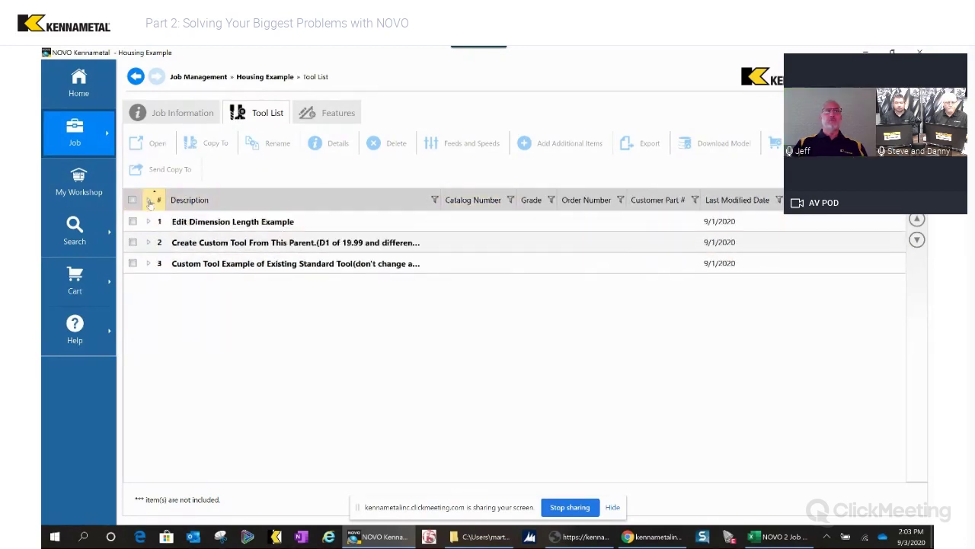
click(150, 200)
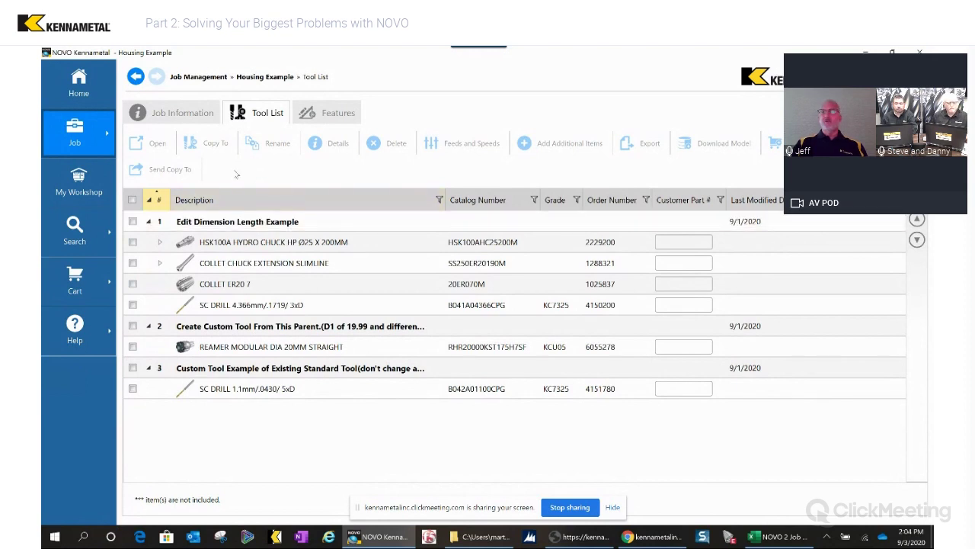
Generate the Housing Example job report as an Excel spreadsheet (.xlsx) from the job information
click(172, 113)
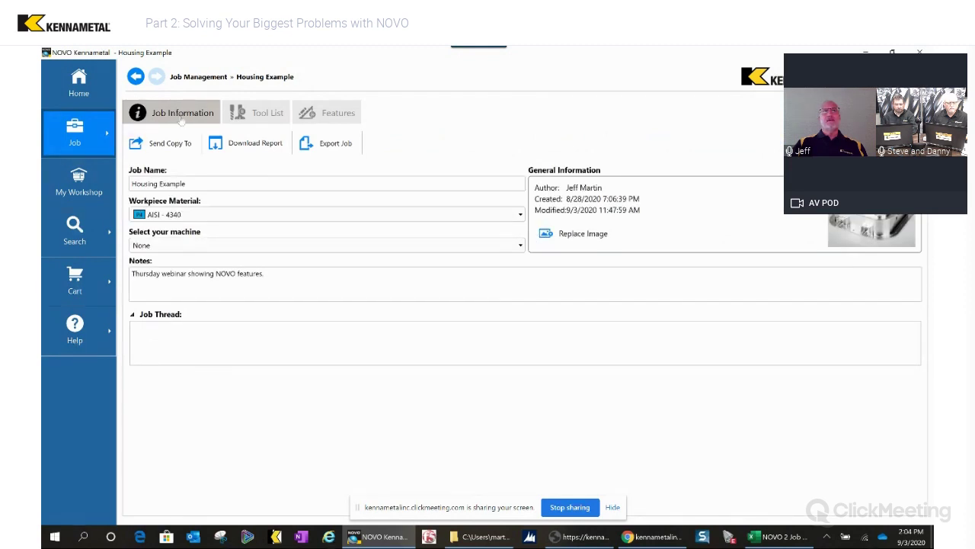
click(251, 147)
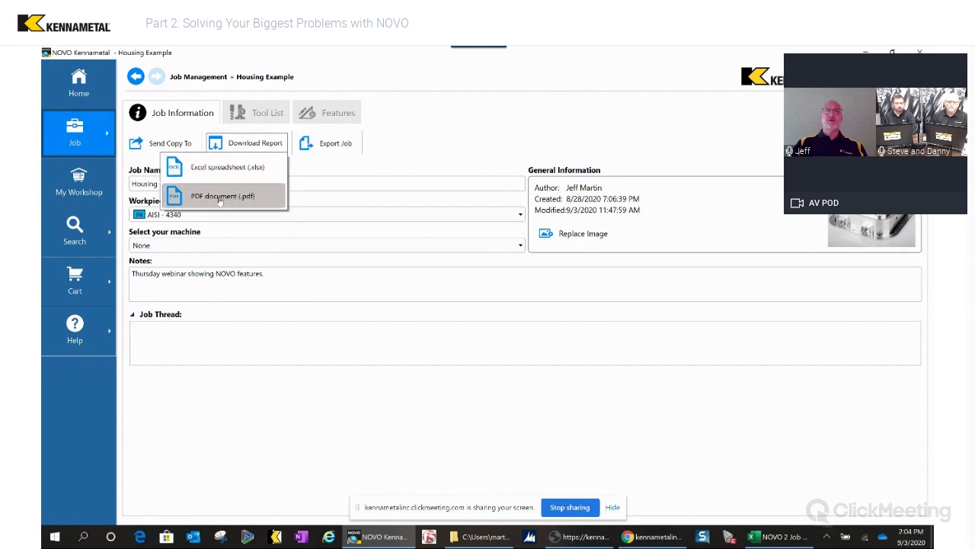
click(229, 167)
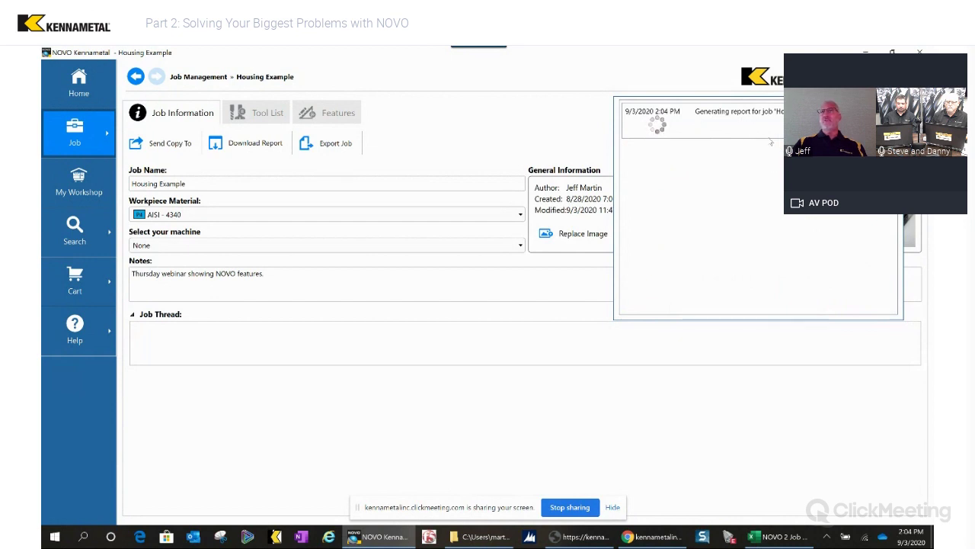
click(491, 372)
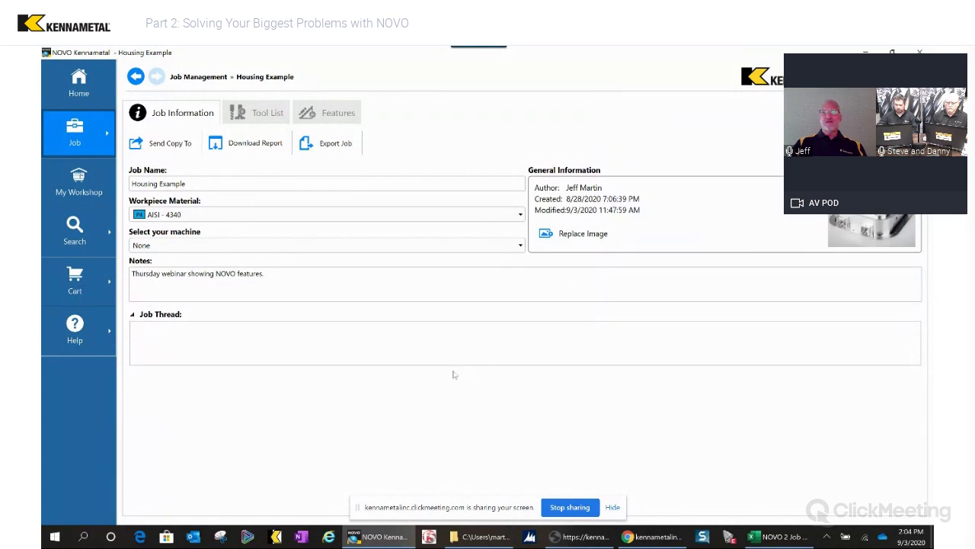
Switch to File Explorer, open NOVO 2 Job Report.xlsx in Excel and review the Job Summary sheet down to its tool list
click(481, 538)
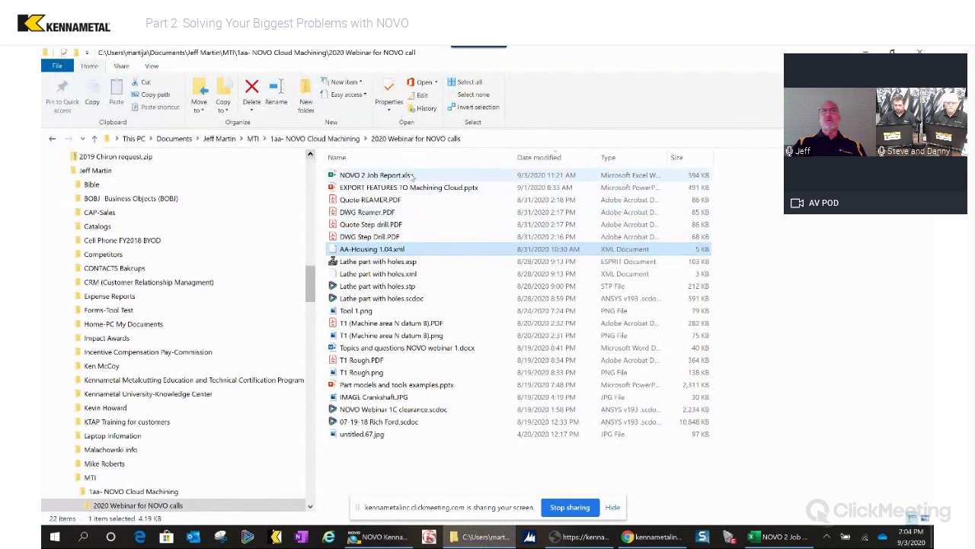
double_click(412, 175)
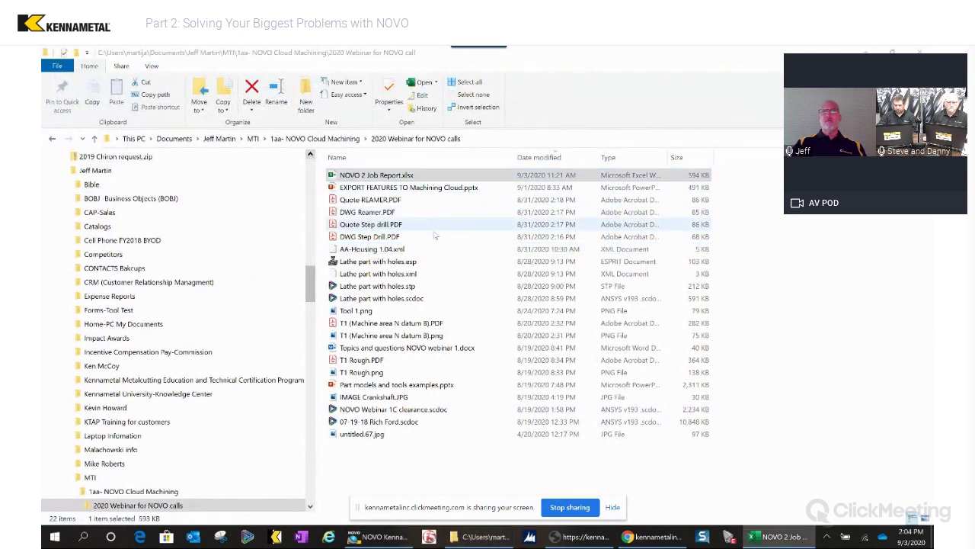
click(793, 539)
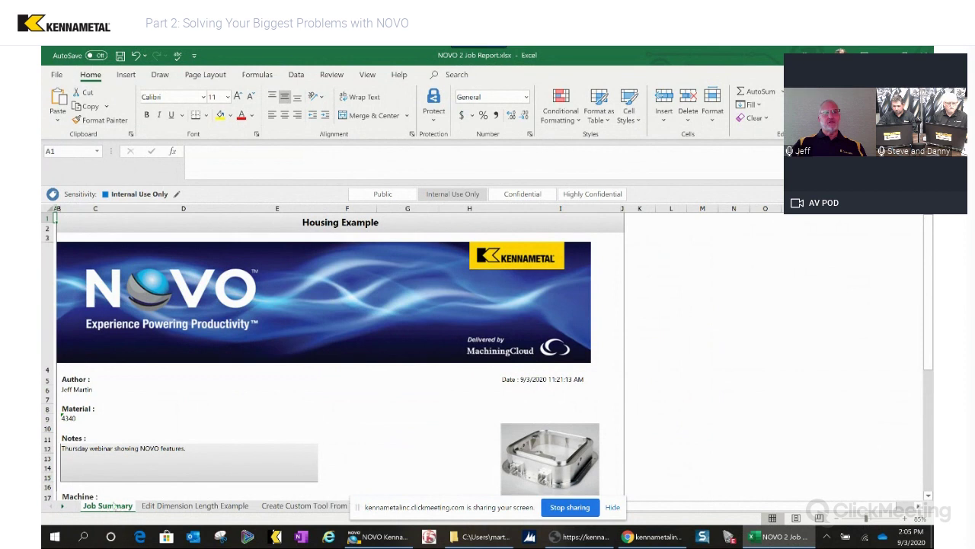
scroll(256, 409, down, 5)
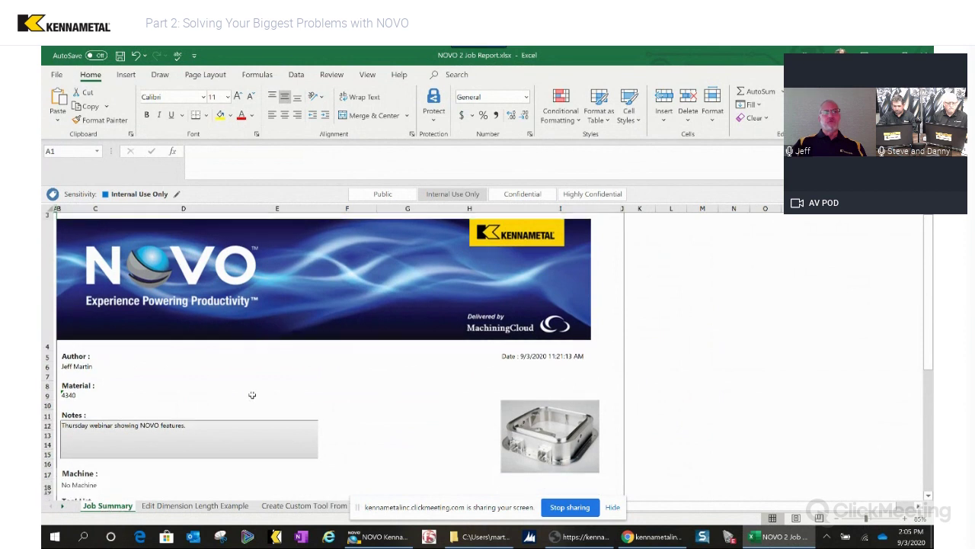
scroll(226, 356, up, 5)
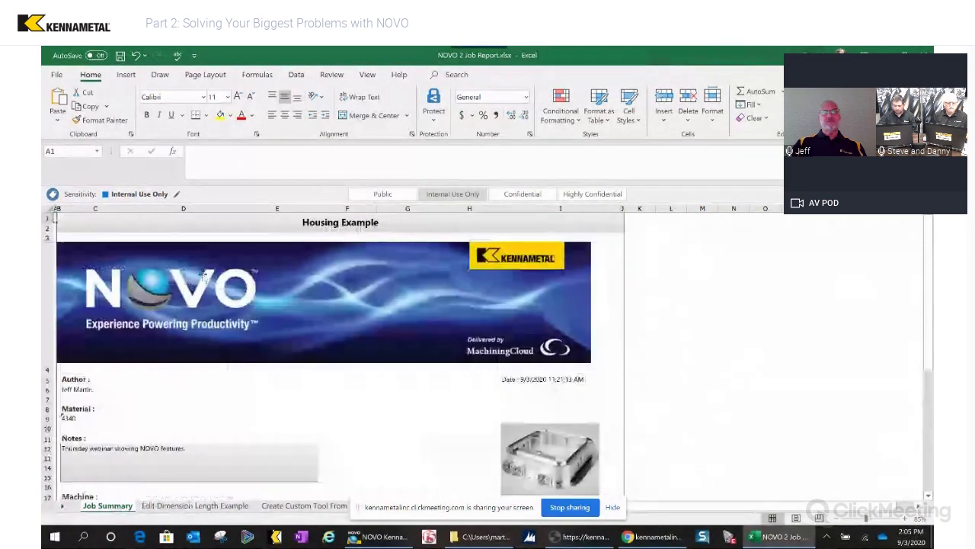
scroll(537, 250, down, 5)
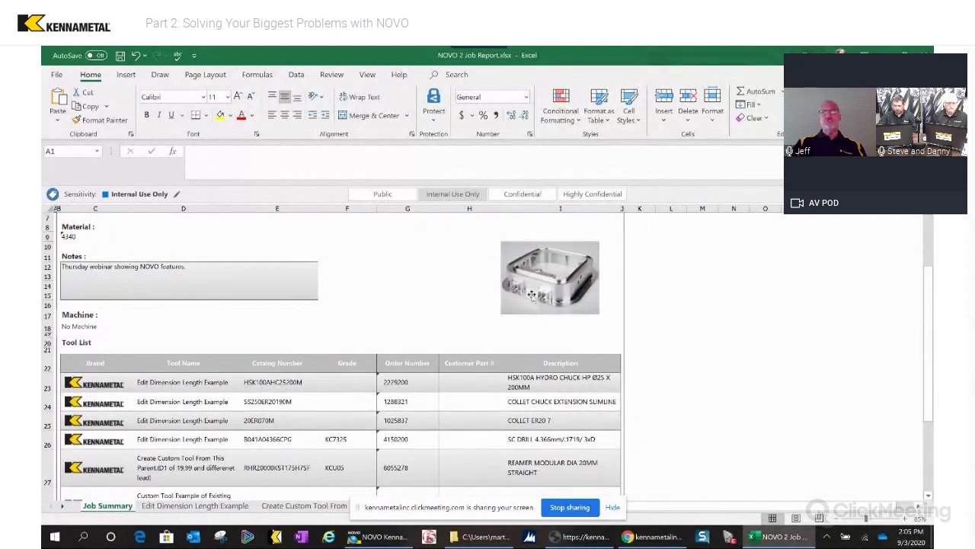
scroll(406, 355, up, 2)
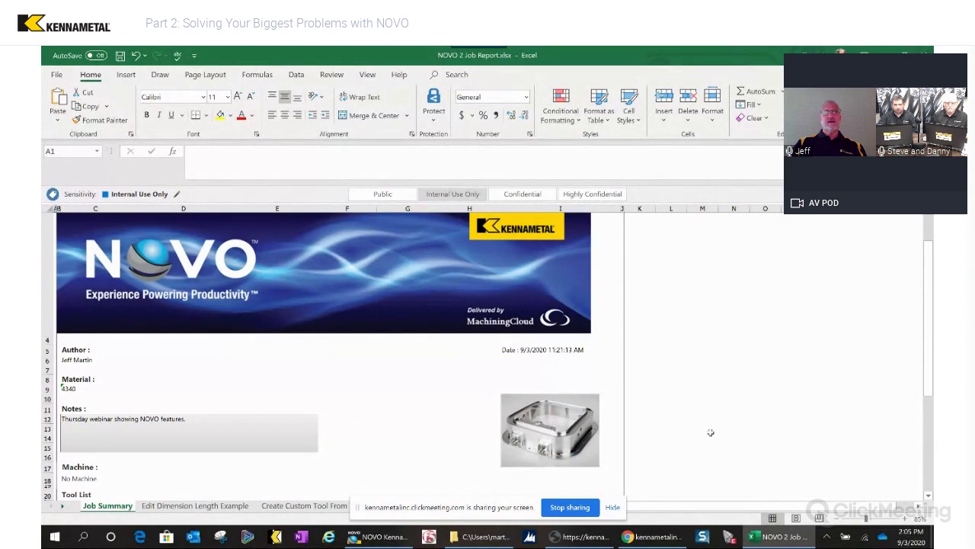
scroll(701, 423, down, 3)
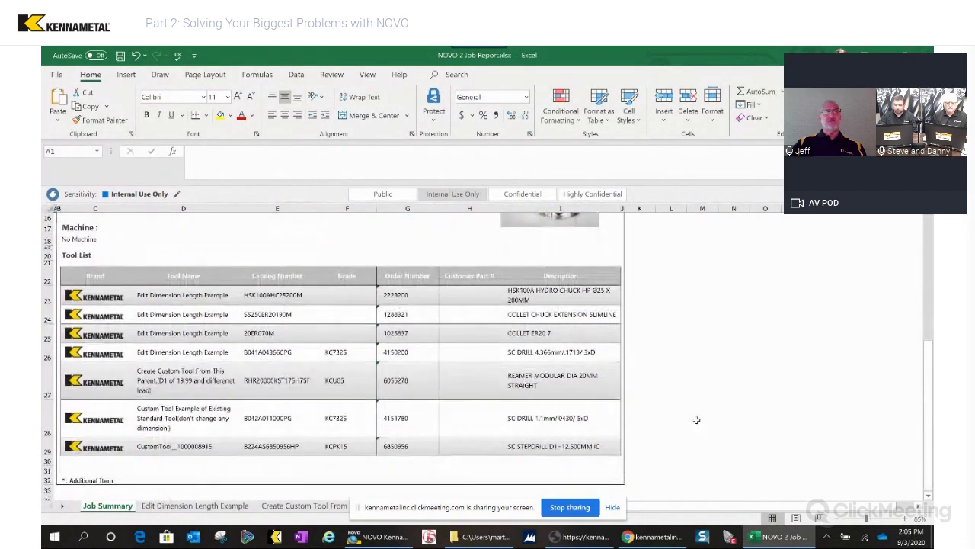
scroll(701, 422, down, 2)
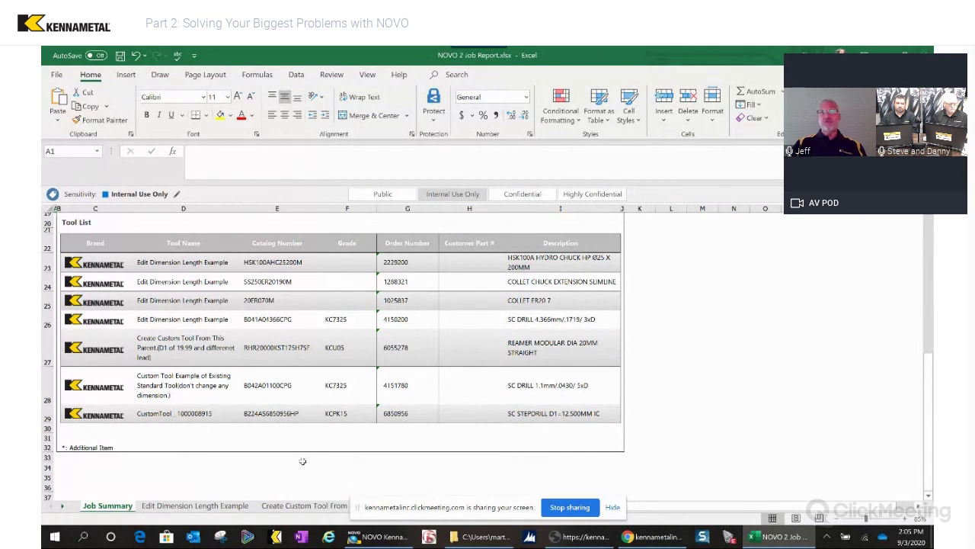
Examine the Edit Dimension Length Example sheet: its item list, assembly details, product details and performance data
click(224, 506)
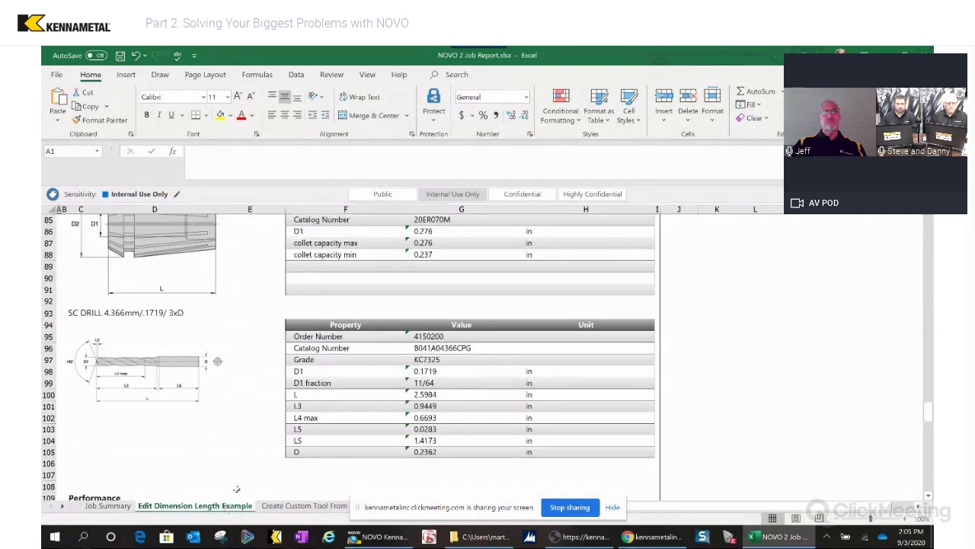
scroll(388, 300, up, 10)
scroll(388, 300, up, 20)
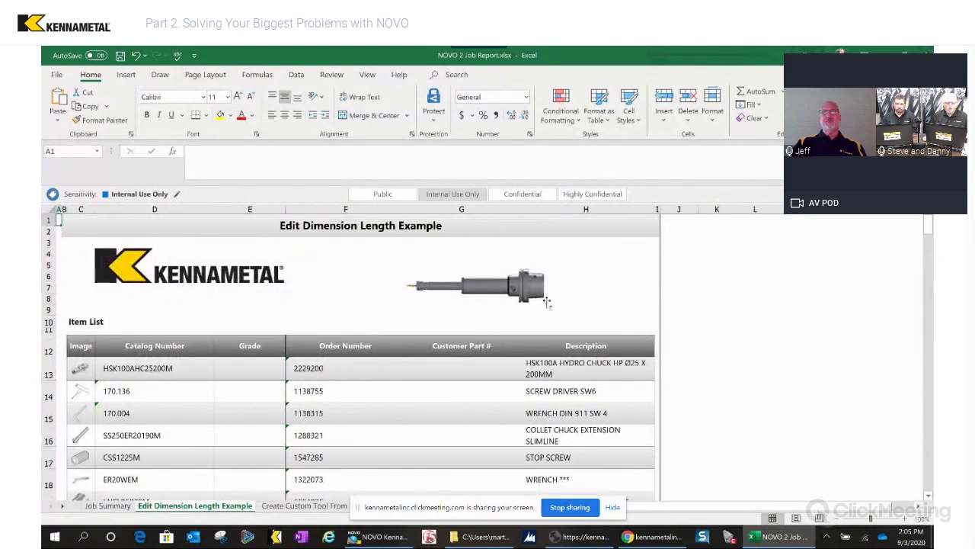
scroll(176, 415, down, 2)
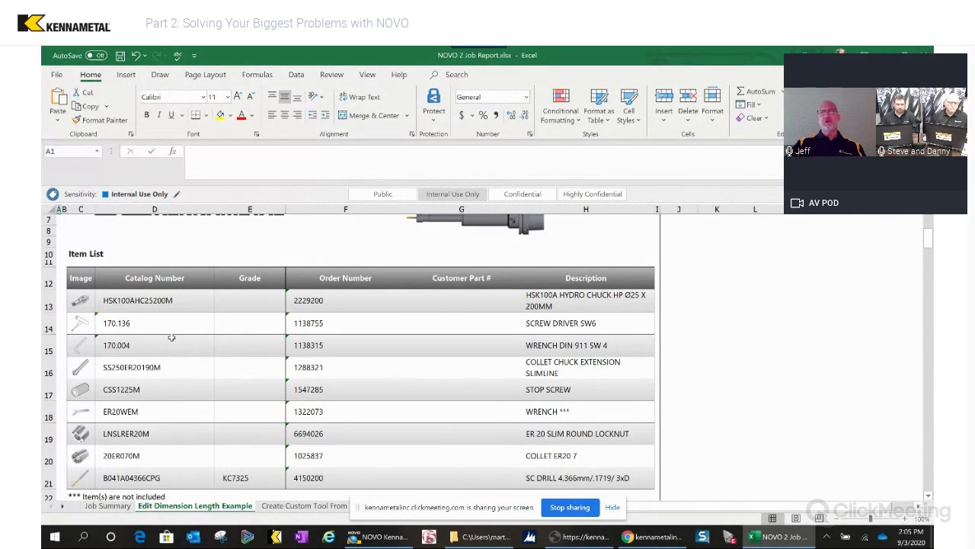
scroll(172, 328, down, 4)
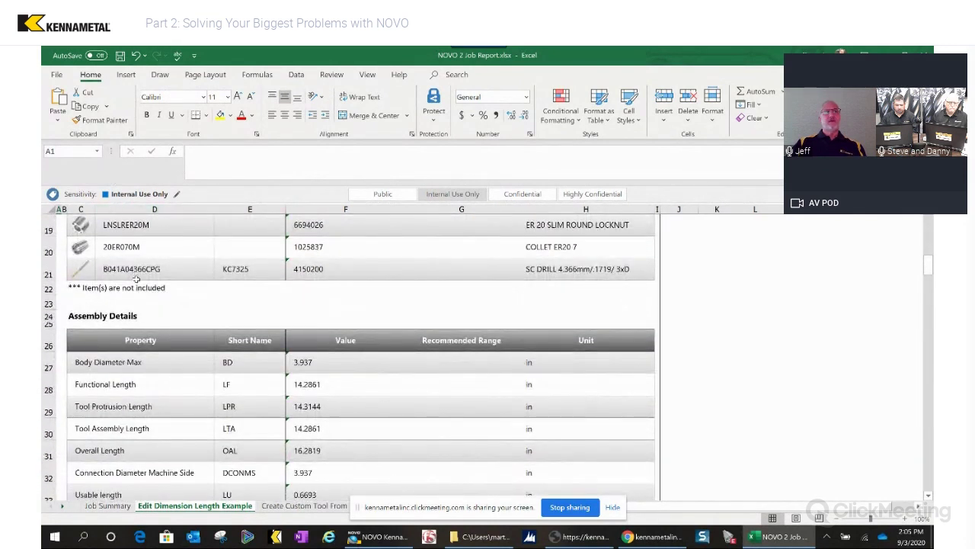
scroll(135, 279, down, 2)
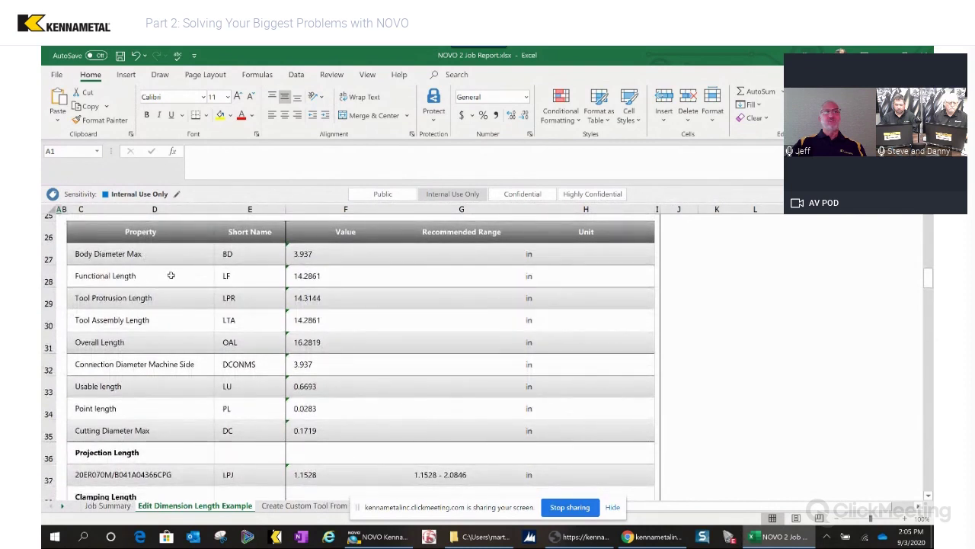
scroll(170, 275, down, 7)
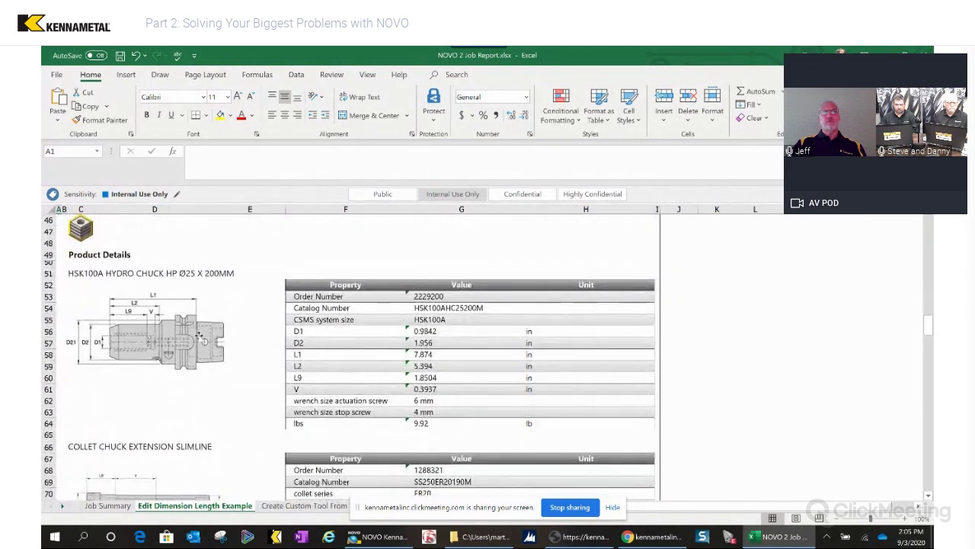
scroll(209, 332, down, 1)
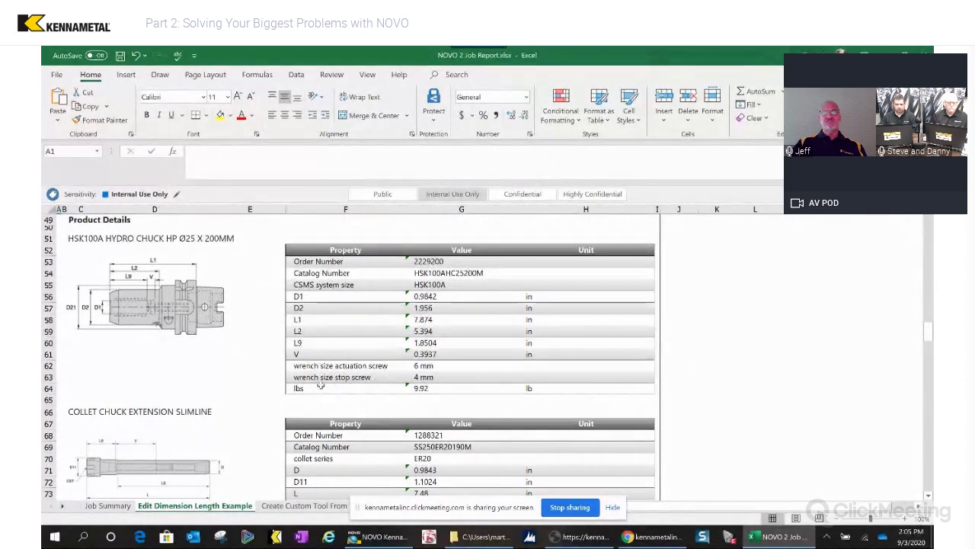
scroll(425, 395, down, 7)
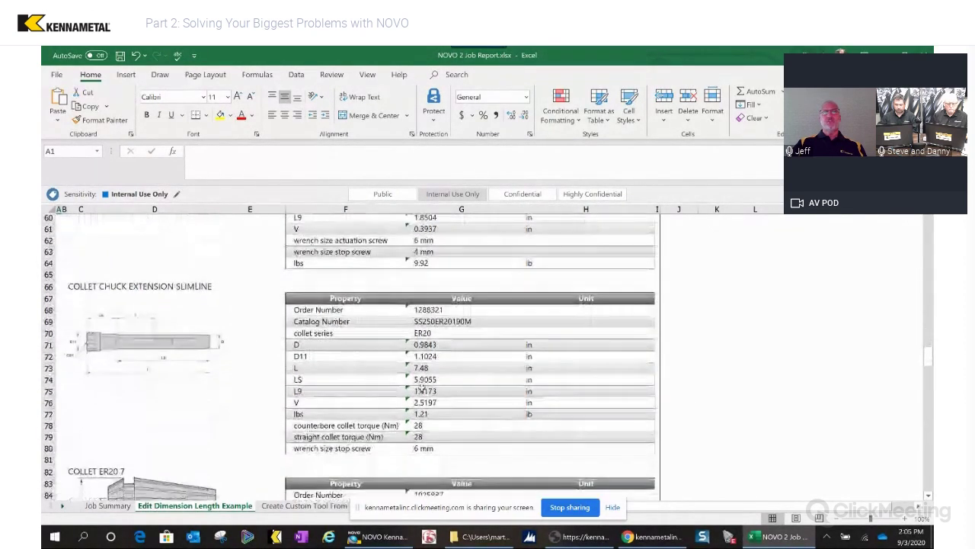
scroll(425, 386, down, 1)
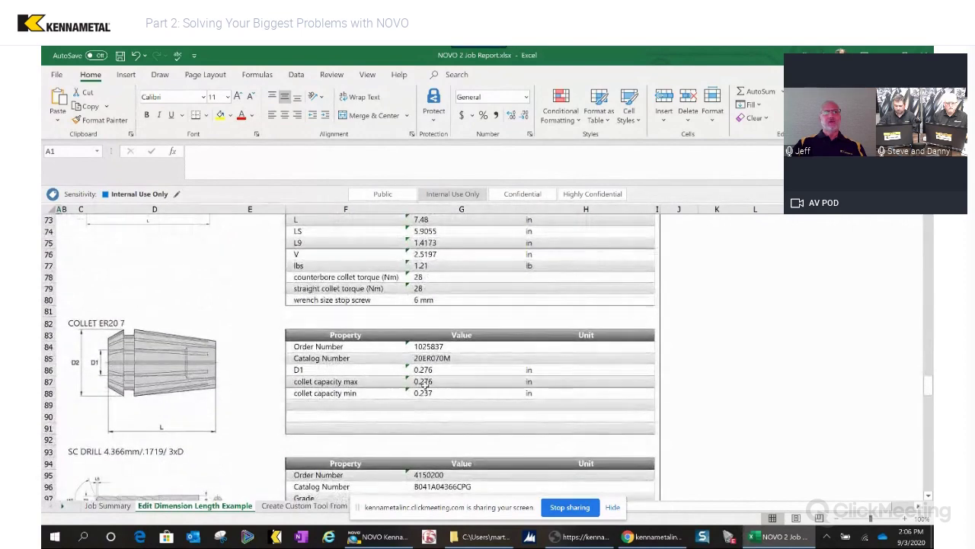
scroll(424, 383, down, 6)
scroll(424, 381, down, 8)
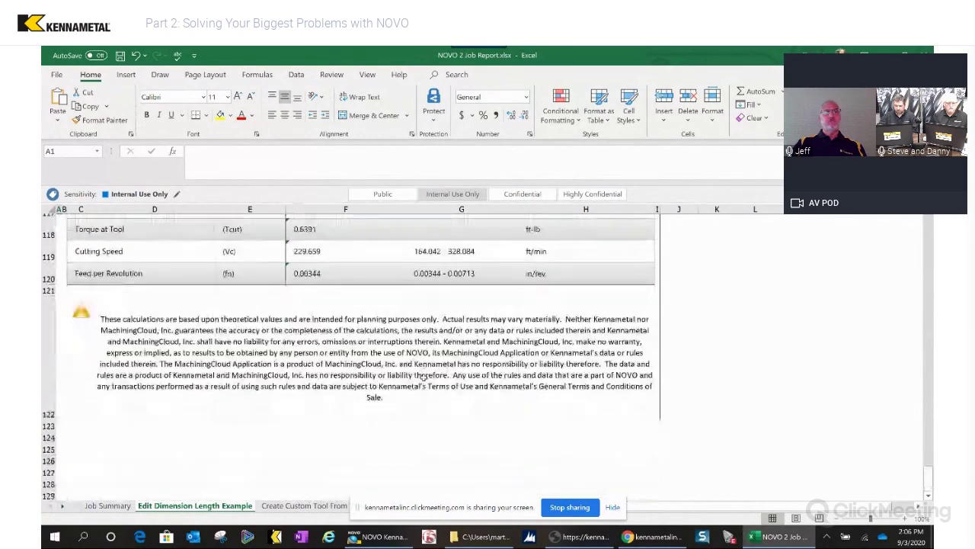
scroll(426, 377, up, 2)
scroll(426, 377, up, 2)
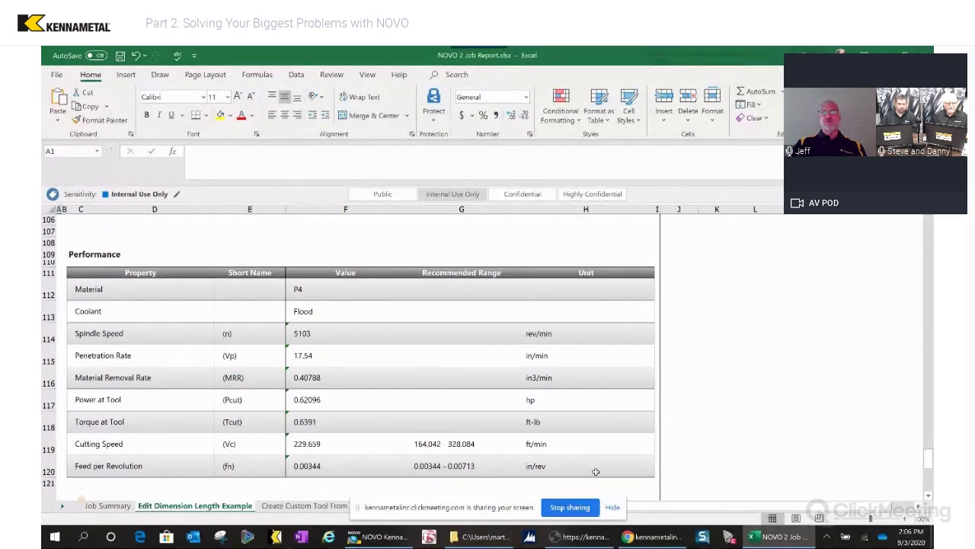
Switch back to NOVO and open the Edit Dimension Length Example assembly from the job's tool list
click(392, 537)
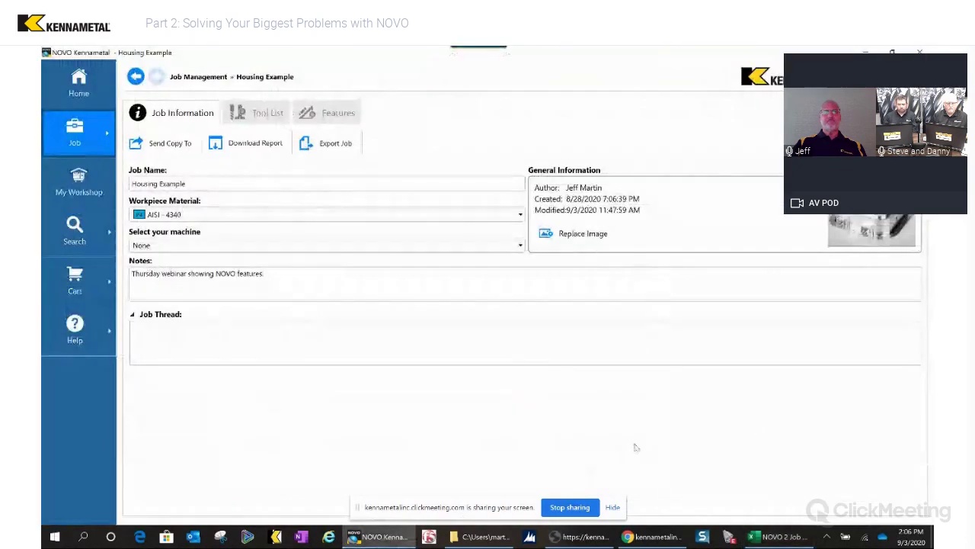
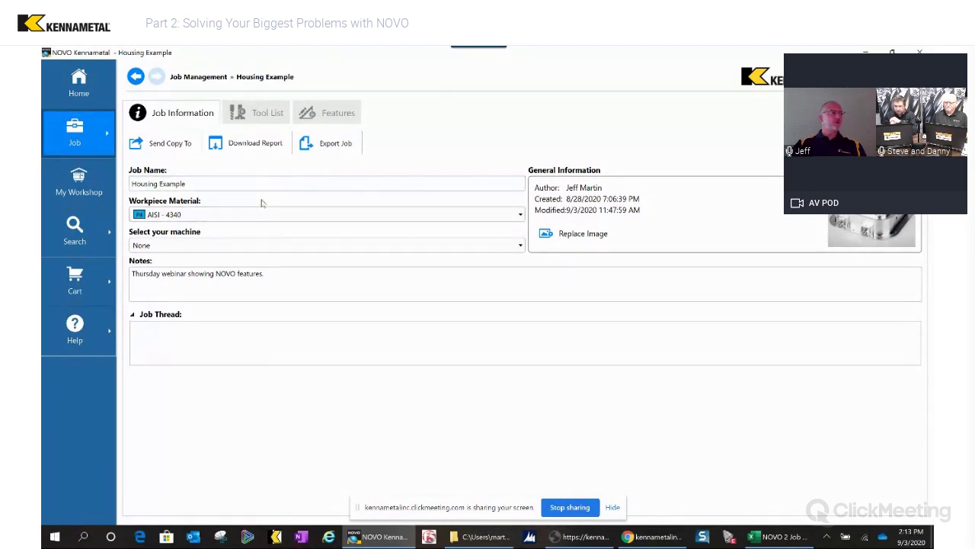
click(267, 115)
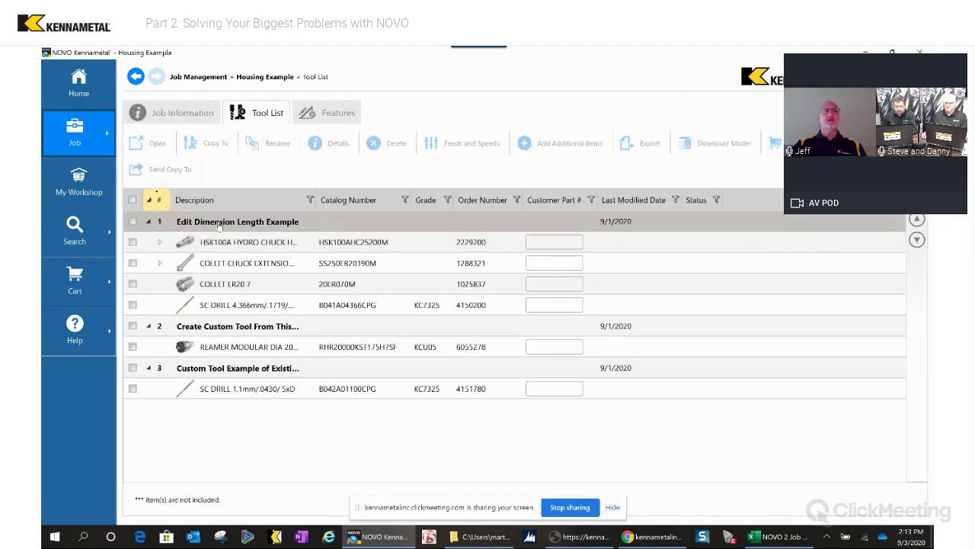
click(217, 222)
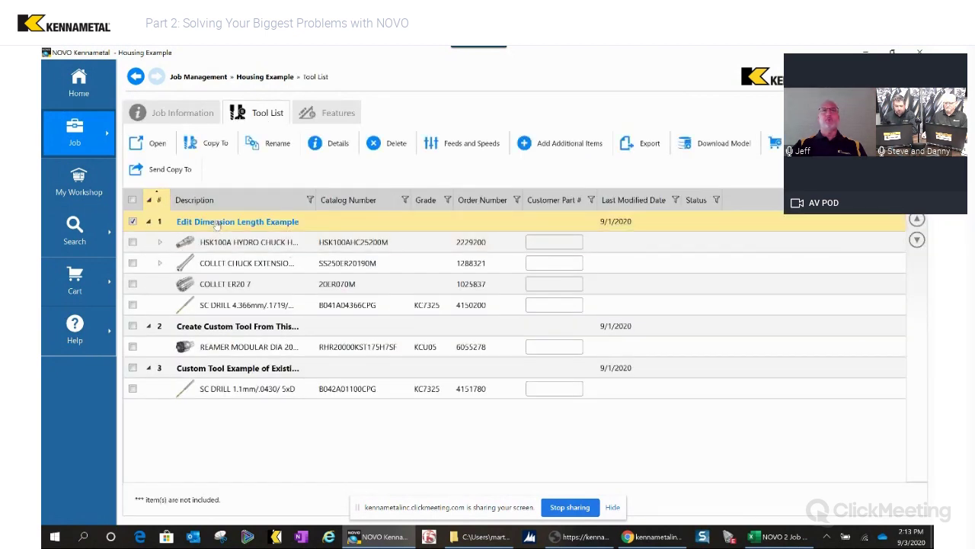
double_click(217, 222)
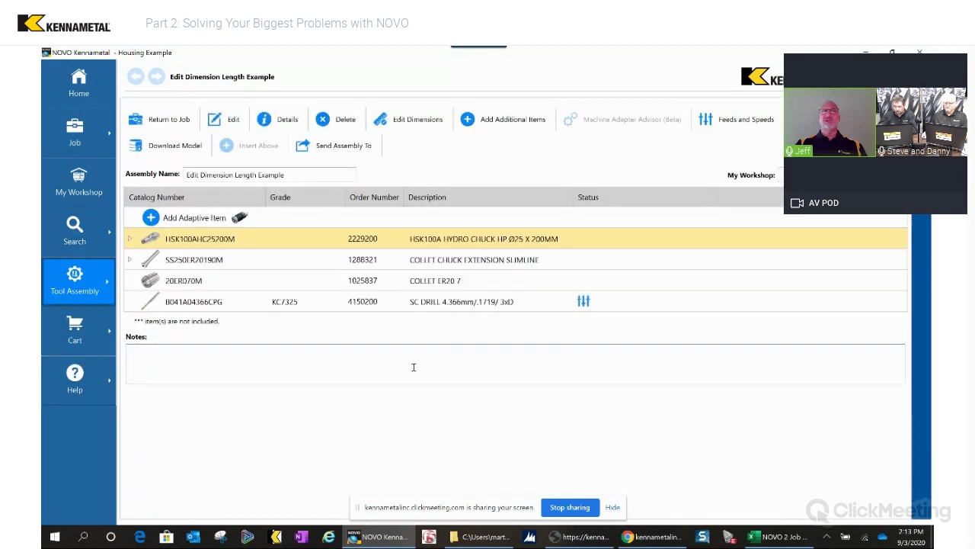
Edit the assembly's dimensions, setting the metric clamping length of drill B041A04366CPG to 20
click(402, 123)
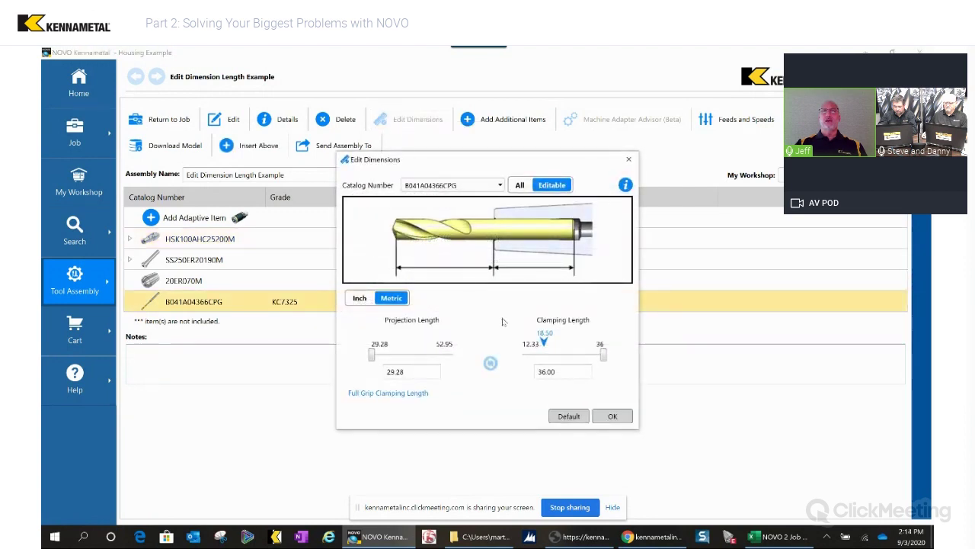
drag(603, 358, 584, 356)
double_click(566, 372)
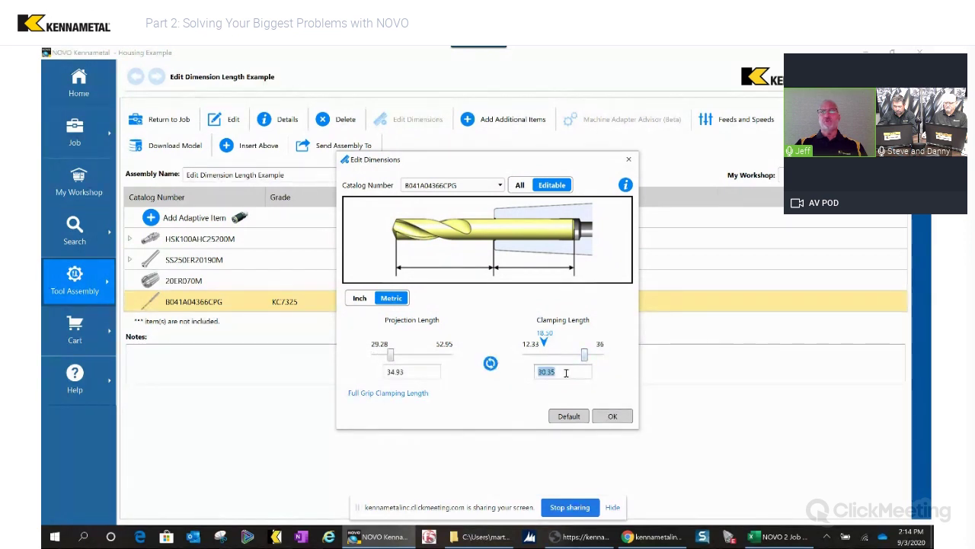
text(20)
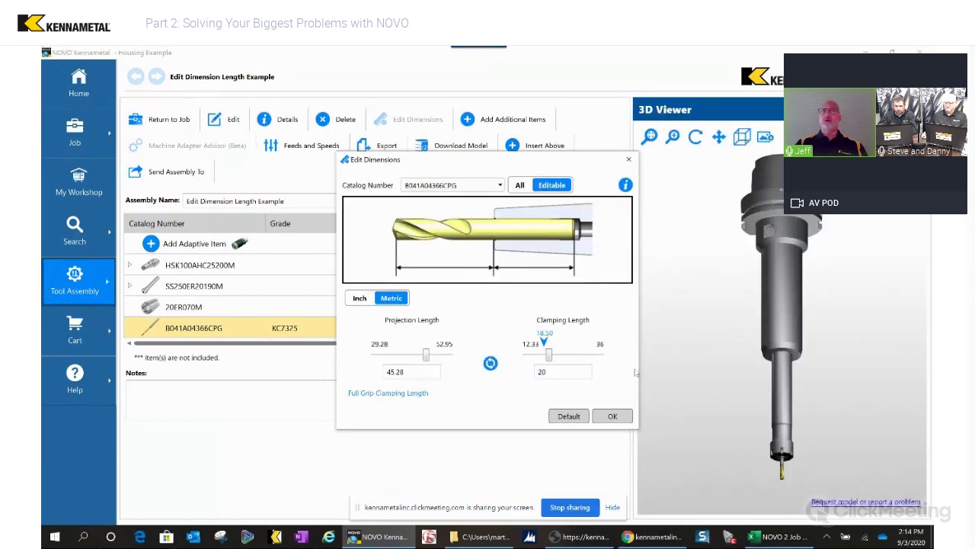
Try clamping lengths of 17.14 and 18.91 for drill B041A04366CPG, set it to -5 and apply the dimensions
drag(551, 355, 539, 355)
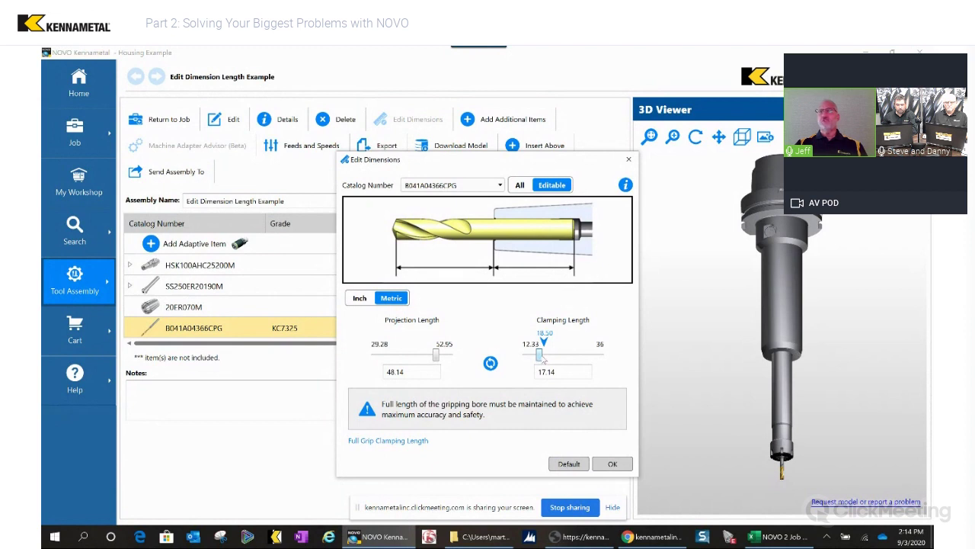
mouse_move(541, 359)
mouse_down()
mouse_move(577, 356)
mouse_move(523, 355)
mouse_move(578, 355)
mouse_move(545, 355)
mouse_up()
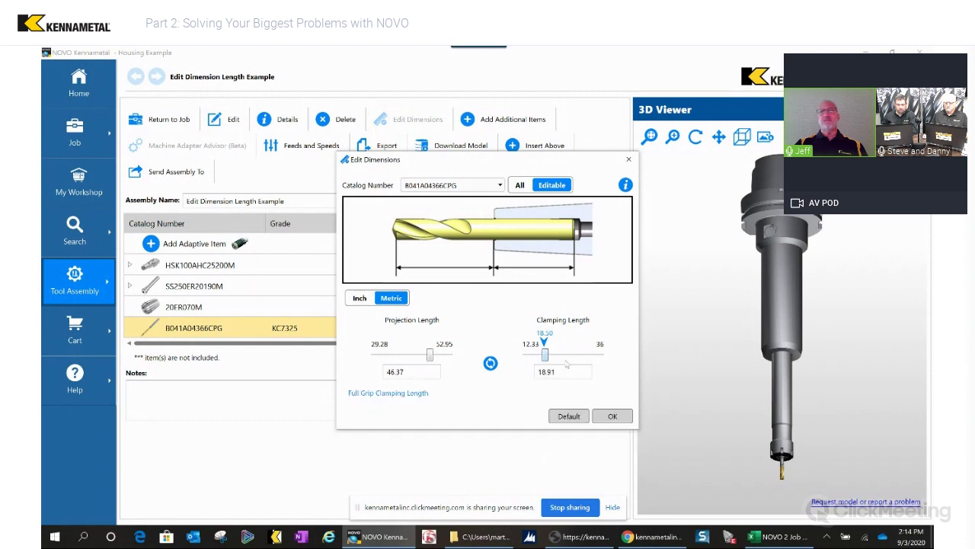
click(567, 372)
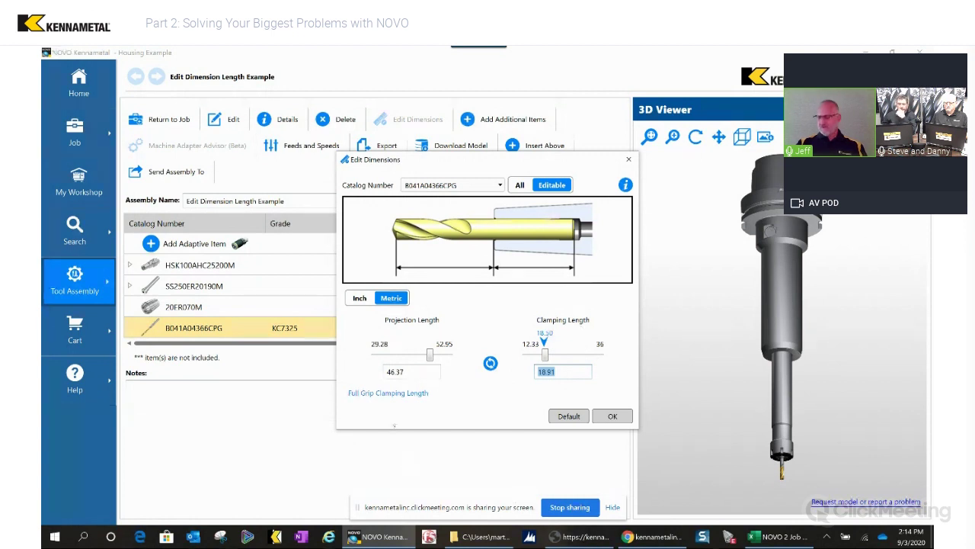
text(-5)
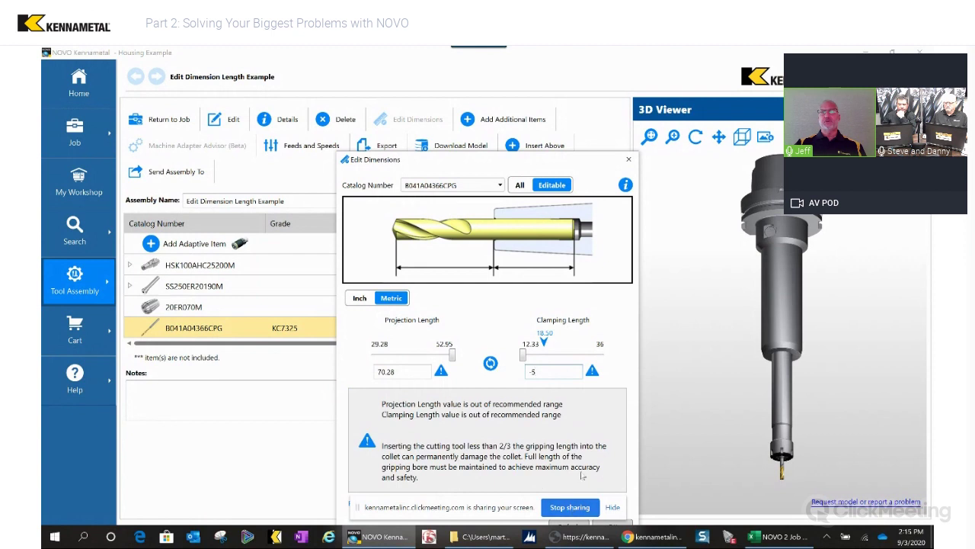
text(+)
drag(485, 168, 369, 90)
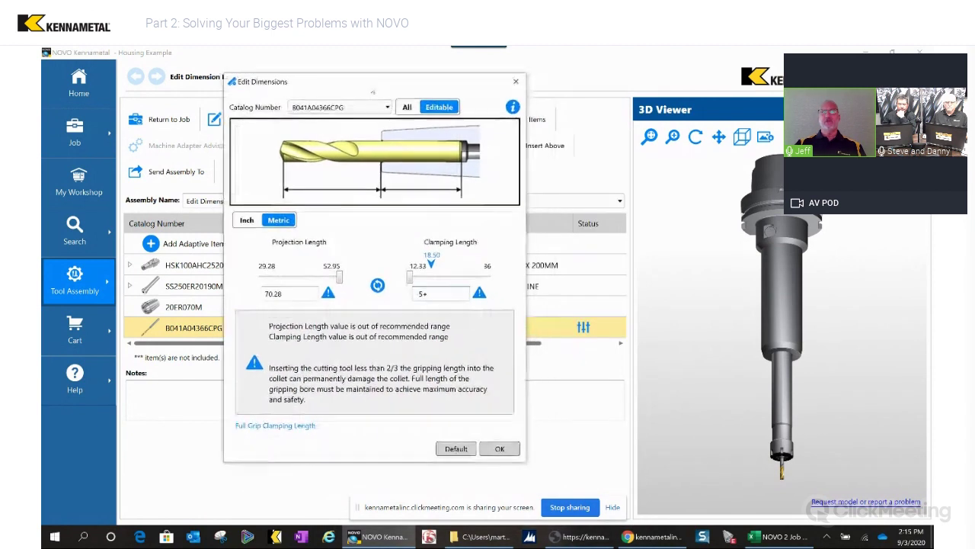
click(501, 448)
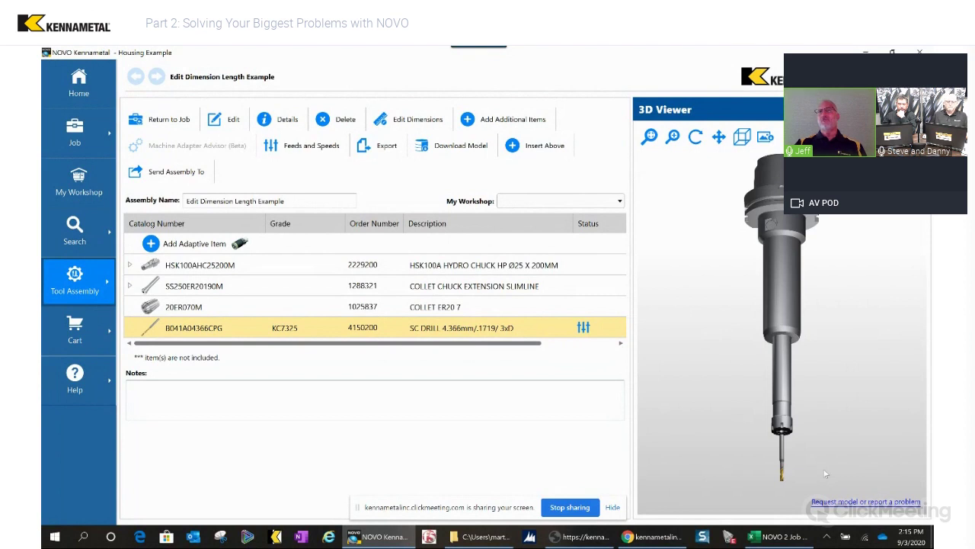
Reopen the drill's dimensions, restore the defaults and re-enter a metric clamping length of -5
drag(825, 474, 720, 249)
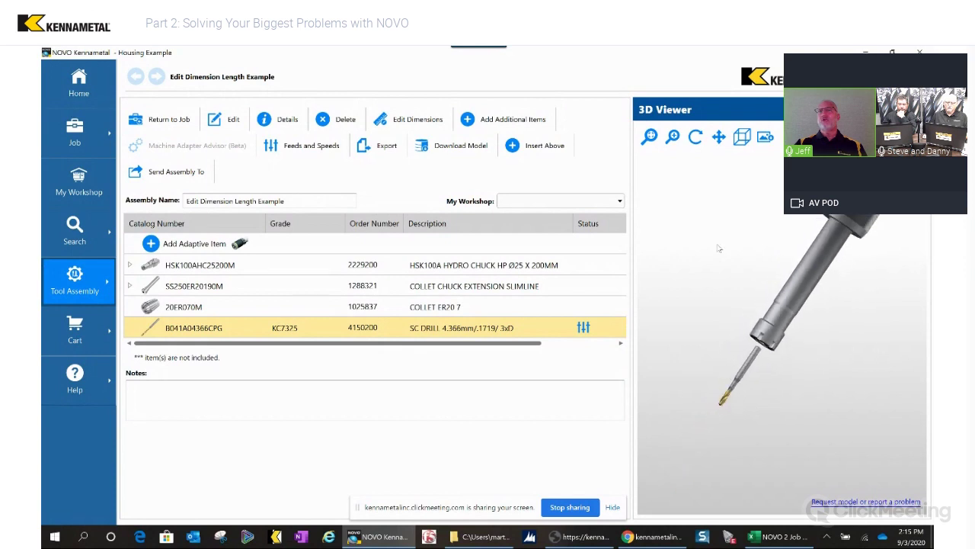
drag(698, 350, 770, 310)
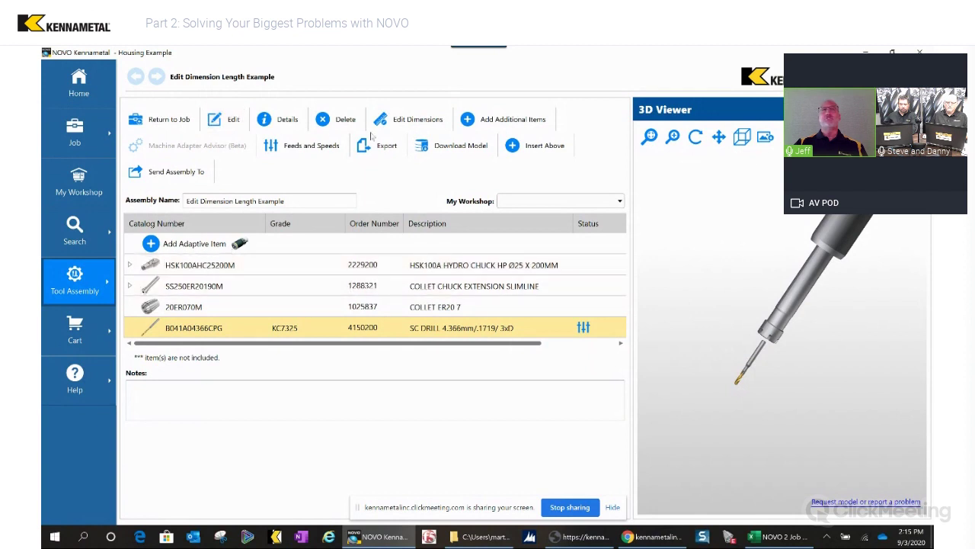
click(421, 126)
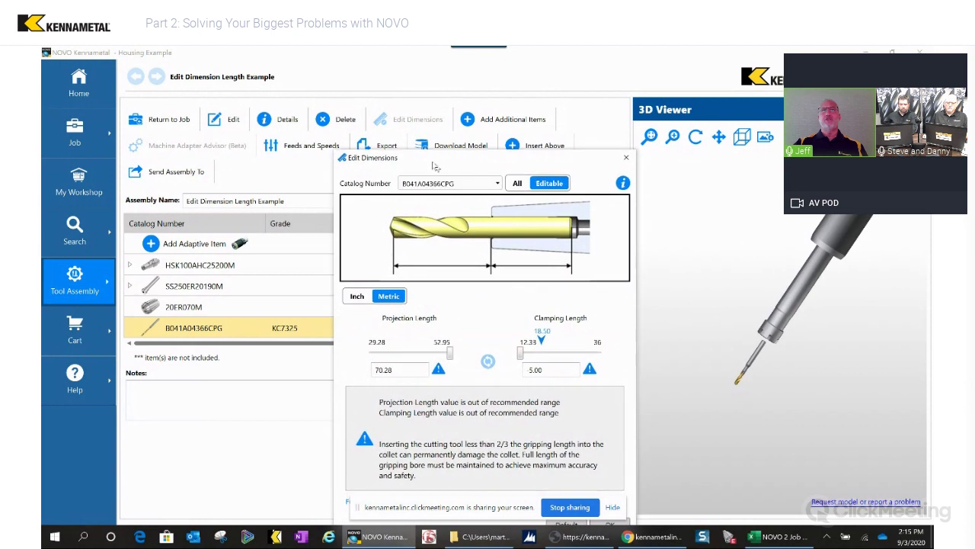
click(516, 468)
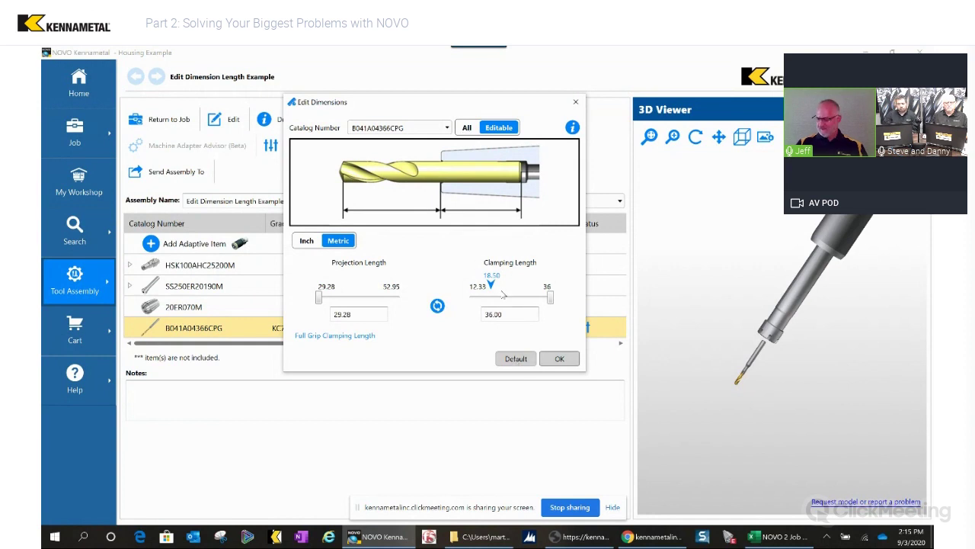
click(474, 314)
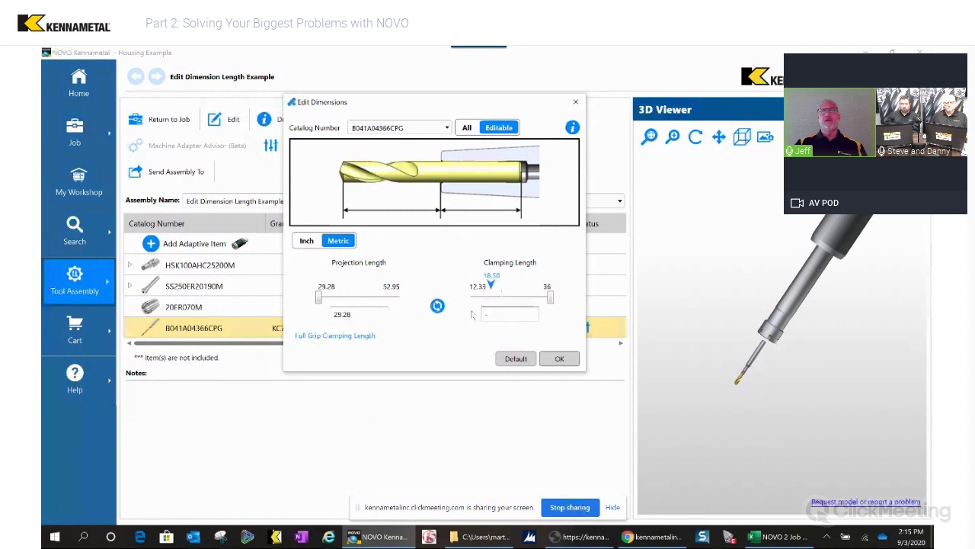
text(5)
List all assembly items for dimension editing and apply a metric offset of 3 to collet 20ER070M
click(447, 130)
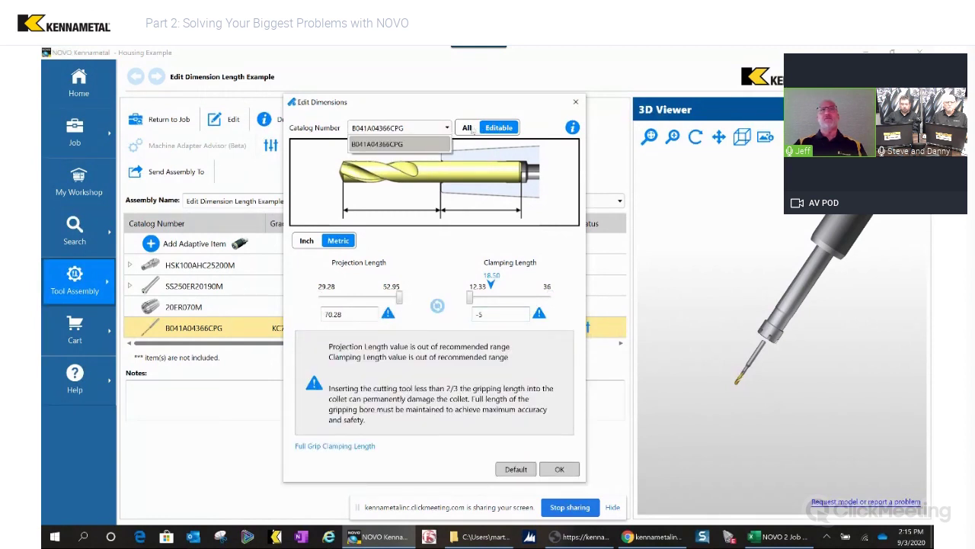
click(467, 128)
click(448, 129)
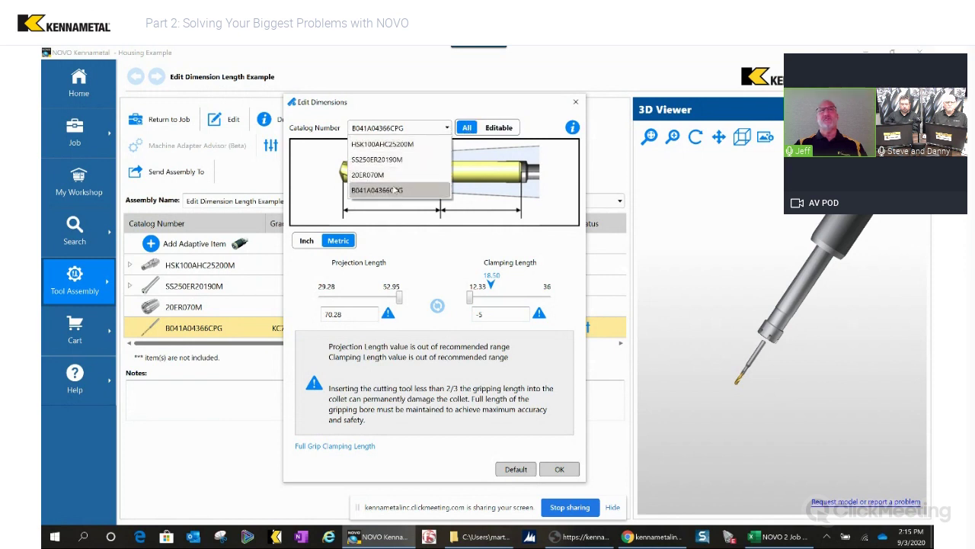
click(368, 174)
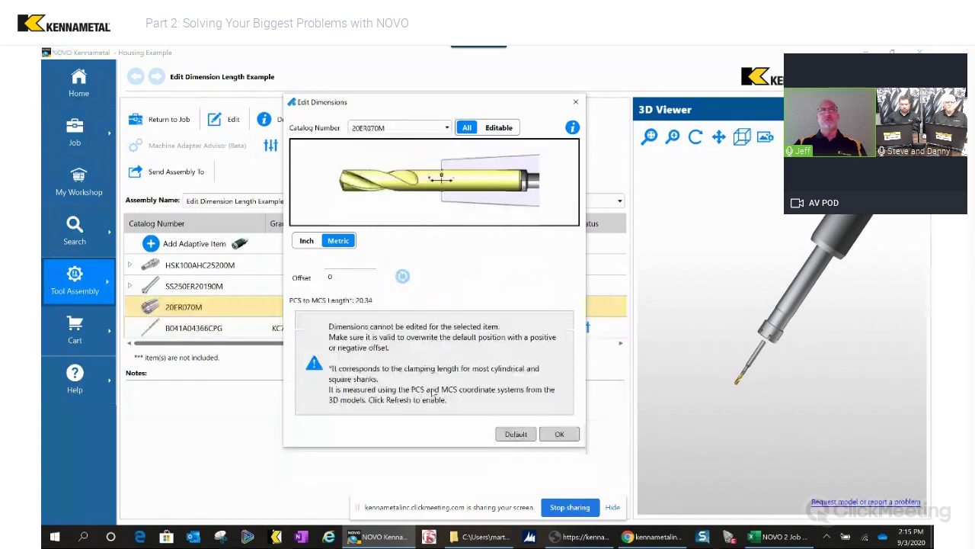
click(350, 277)
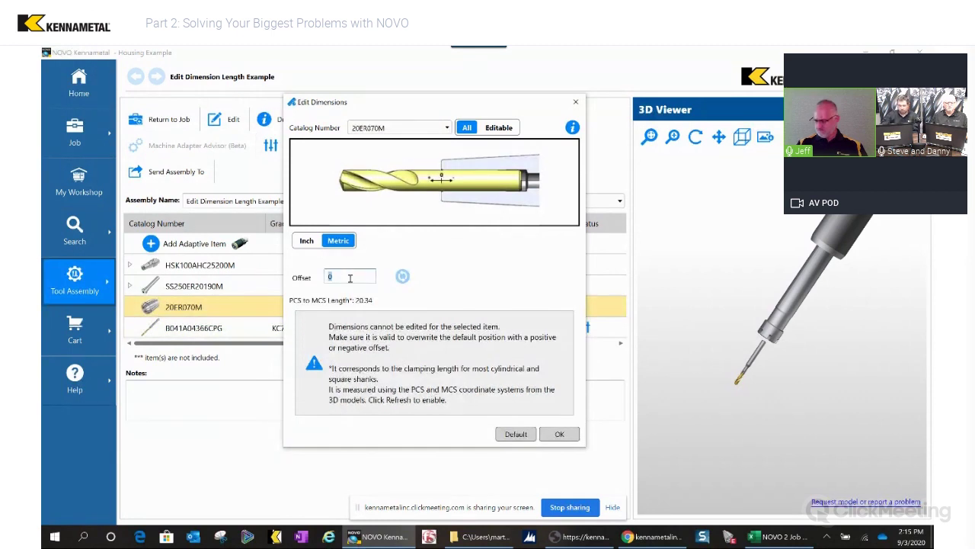
text(3)
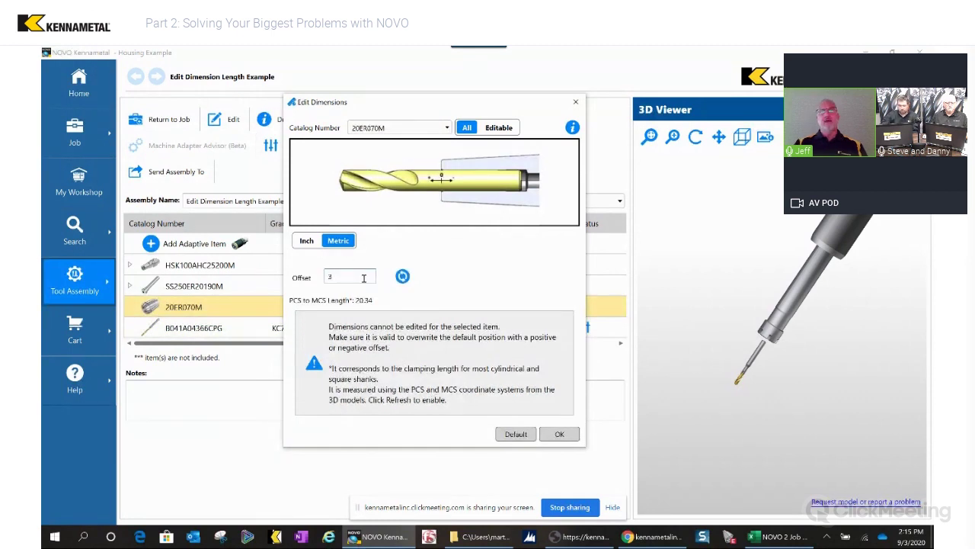
click(559, 435)
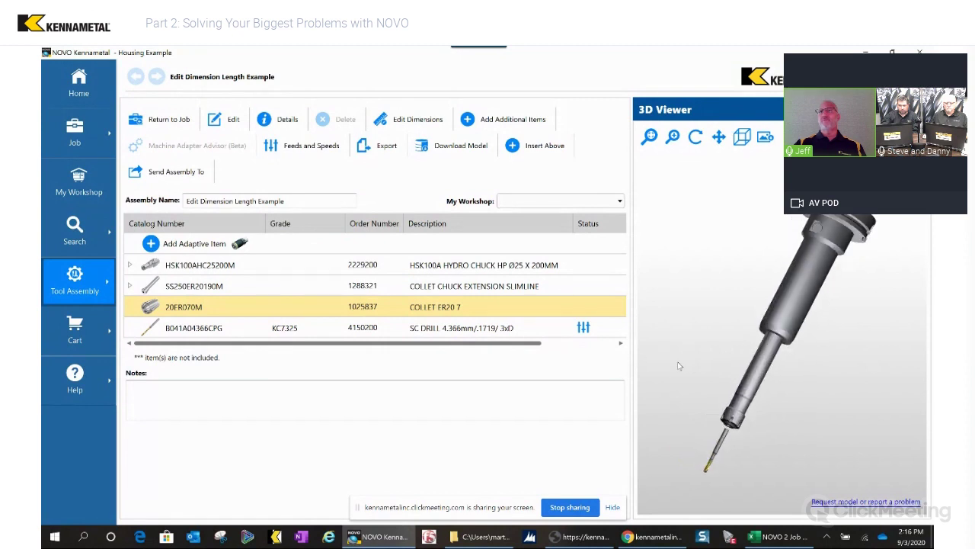
Reopen the assembly's dimensions for all items and set the metric offset of collet 20ER070M to 10
click(419, 119)
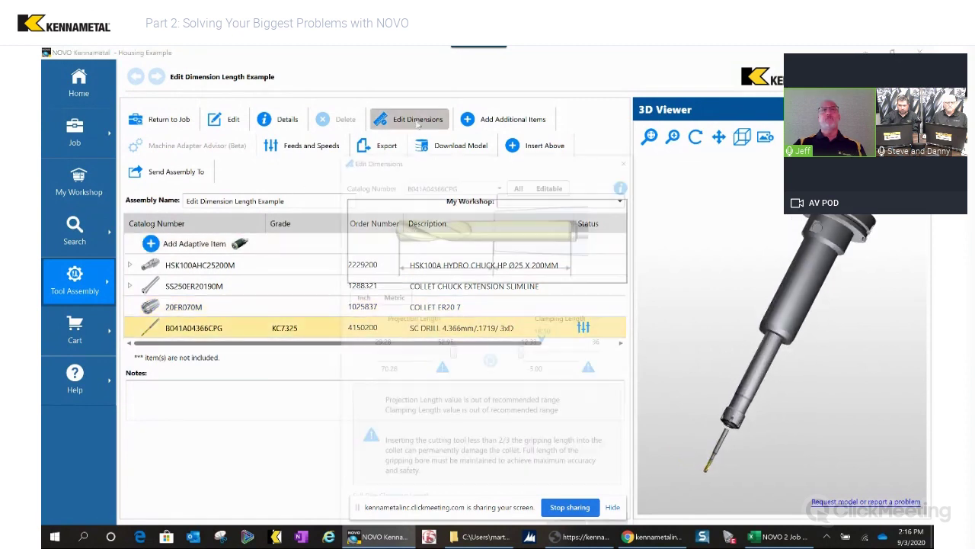
click(520, 185)
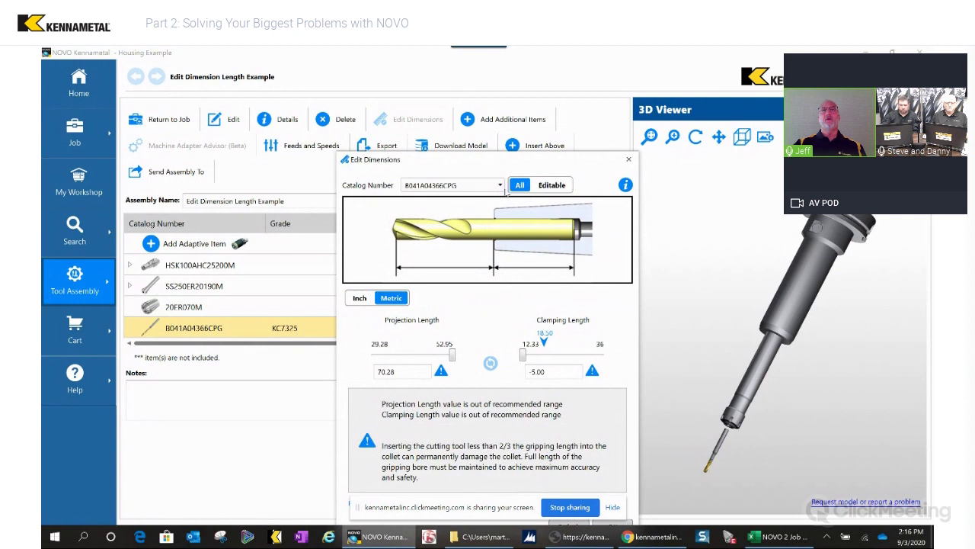
click(457, 185)
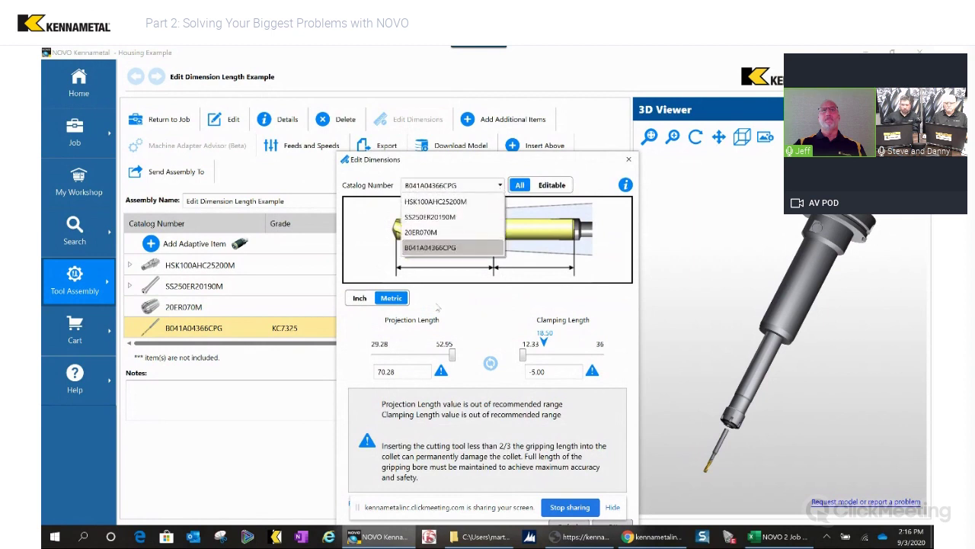
click(439, 232)
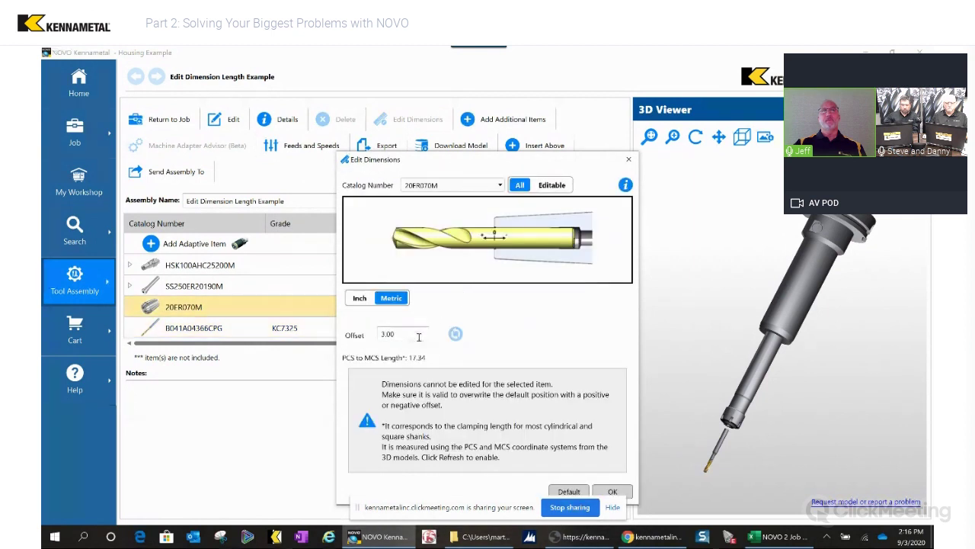
double_click(400, 336)
text(10)
key(Tab)
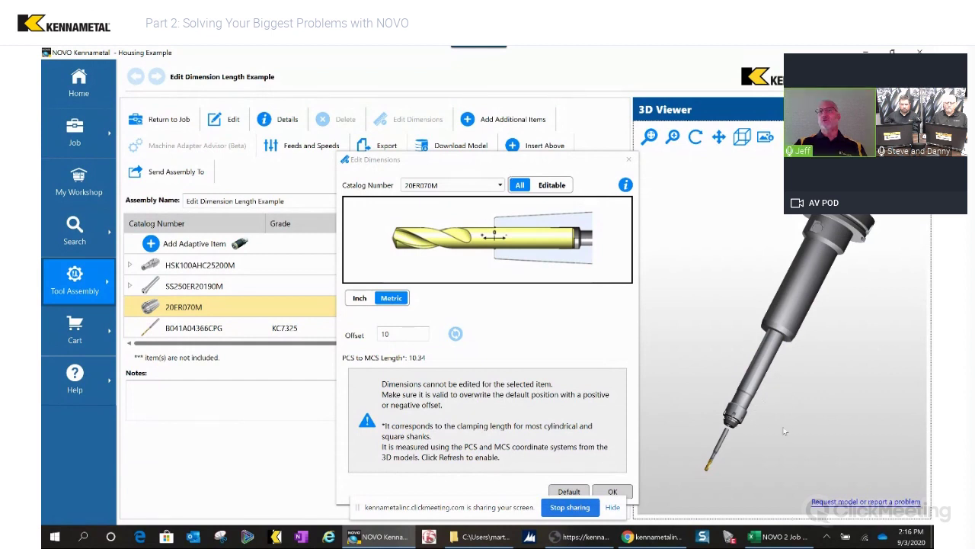
Set the metric offset of collet chuck extension SS250ER20190M to 10 and apply the dimensions
click(500, 188)
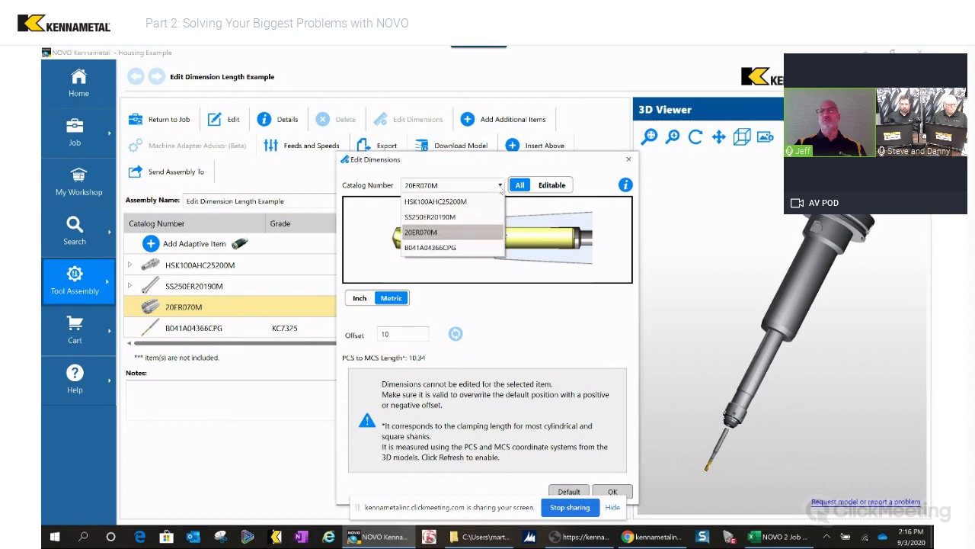
click(456, 218)
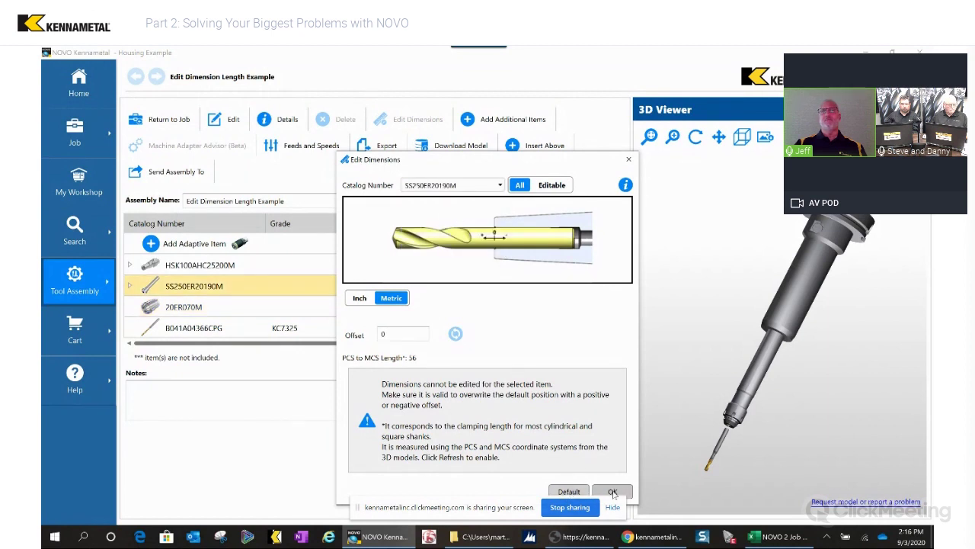
click(380, 334)
text(1)
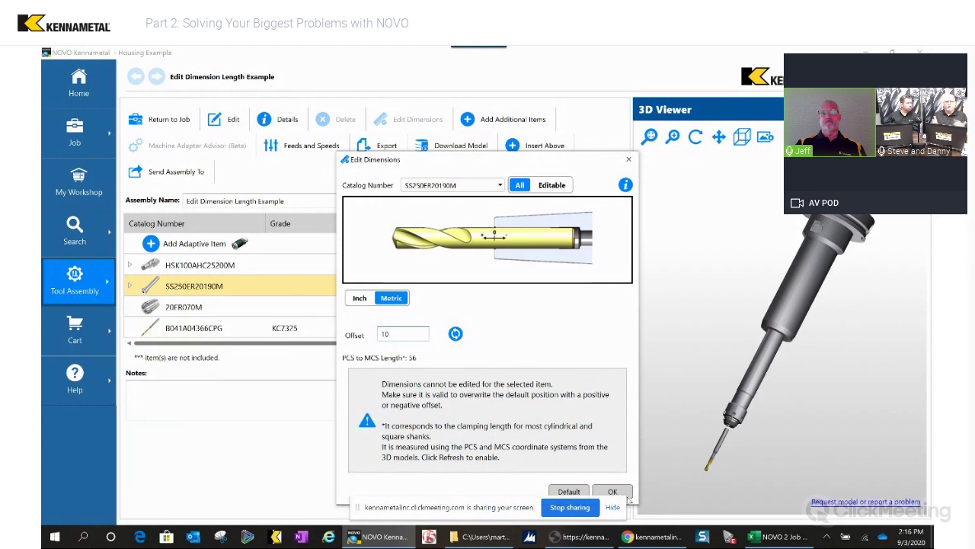
click(613, 492)
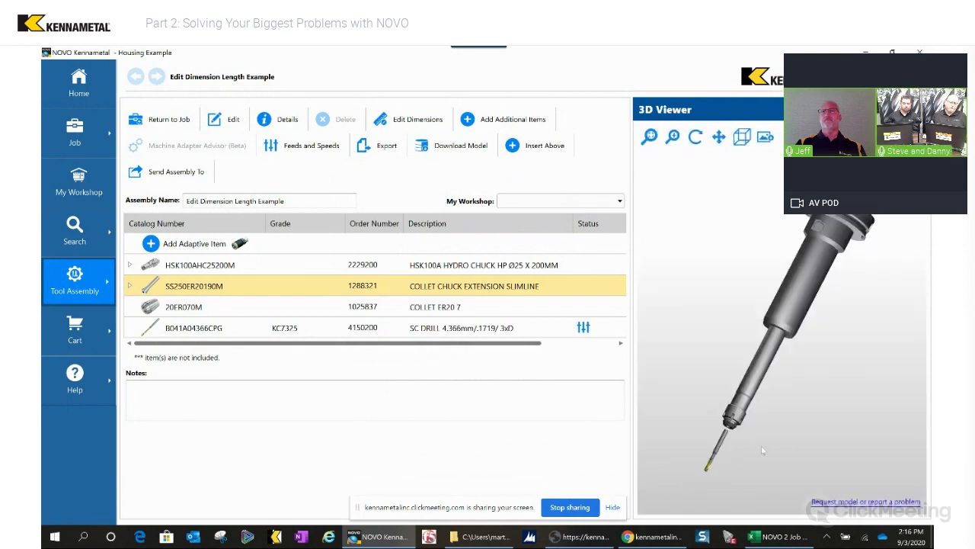
drag(744, 440, 764, 333)
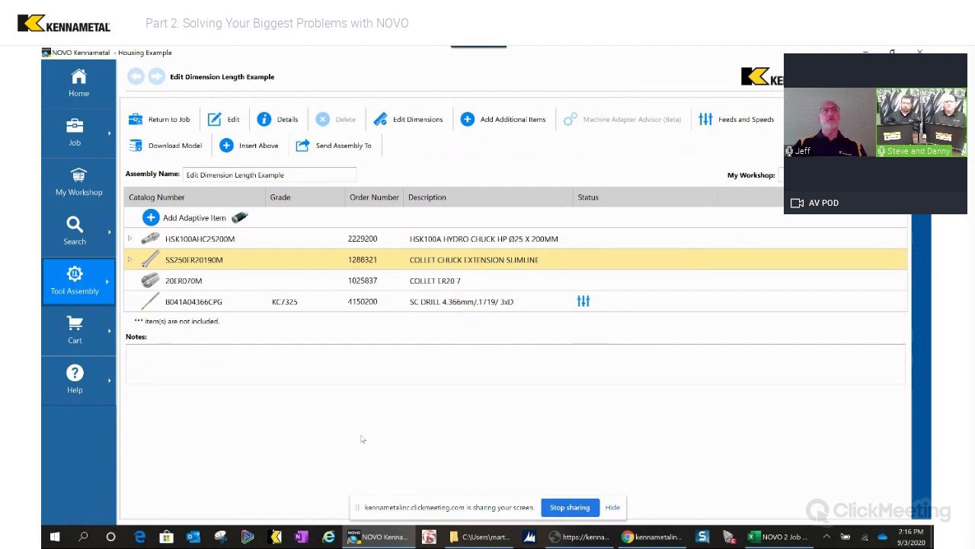
Return to the current Housing Example job and show its job information
click(80, 144)
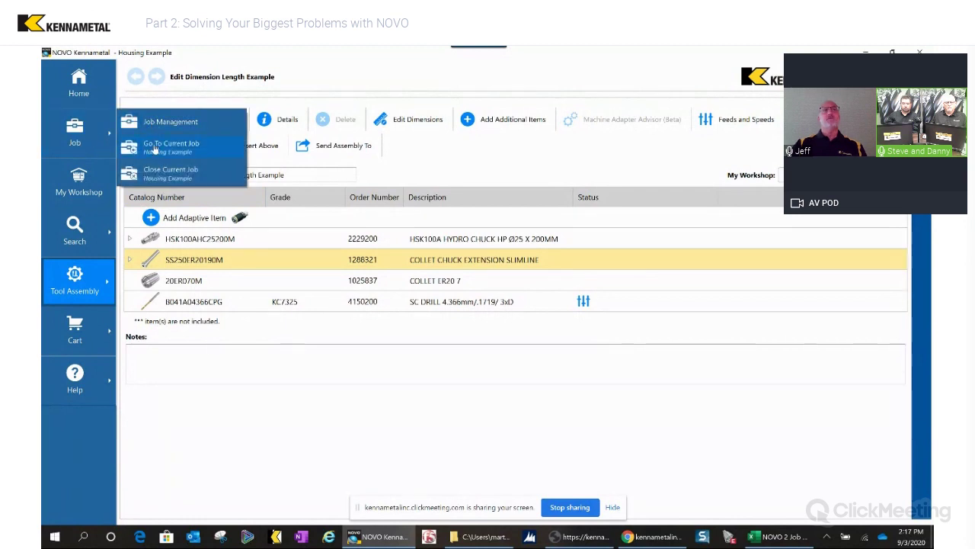
click(155, 146)
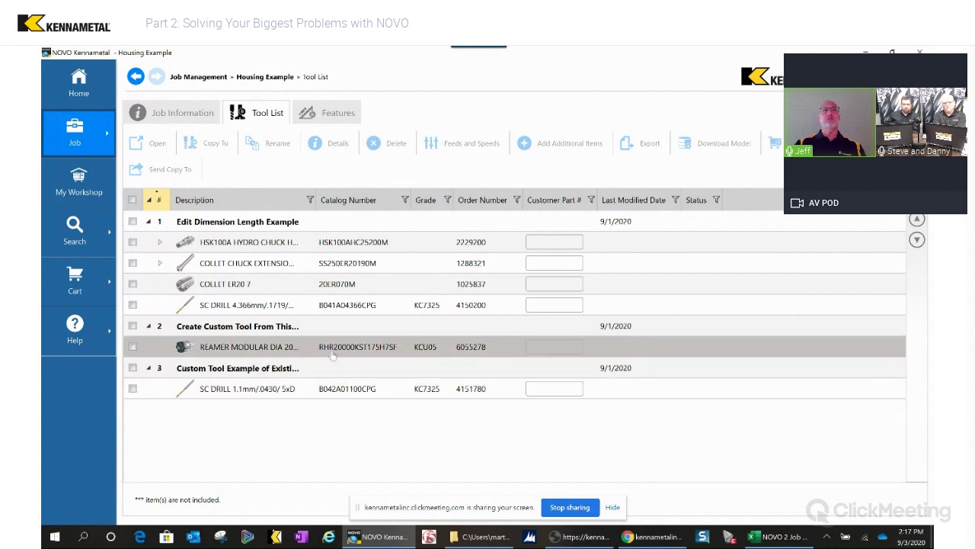
click(175, 115)
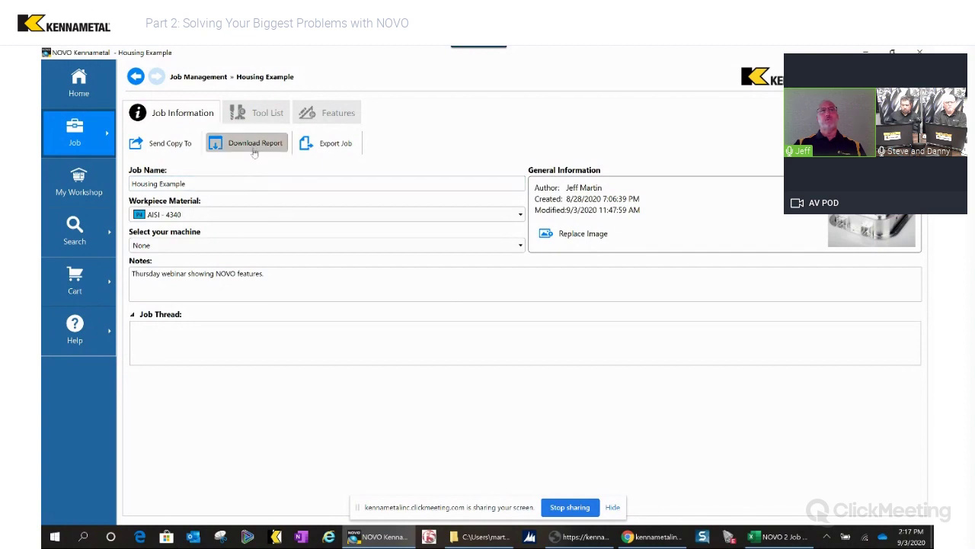
Review the cloud partners available for job export and start exporting the Housing Example job
click(336, 144)
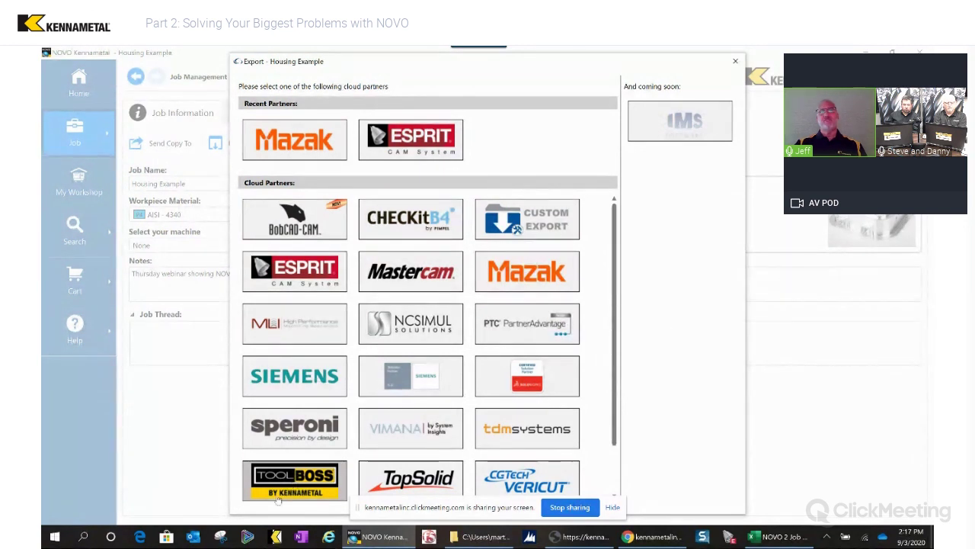
scroll(290, 487, down, 1)
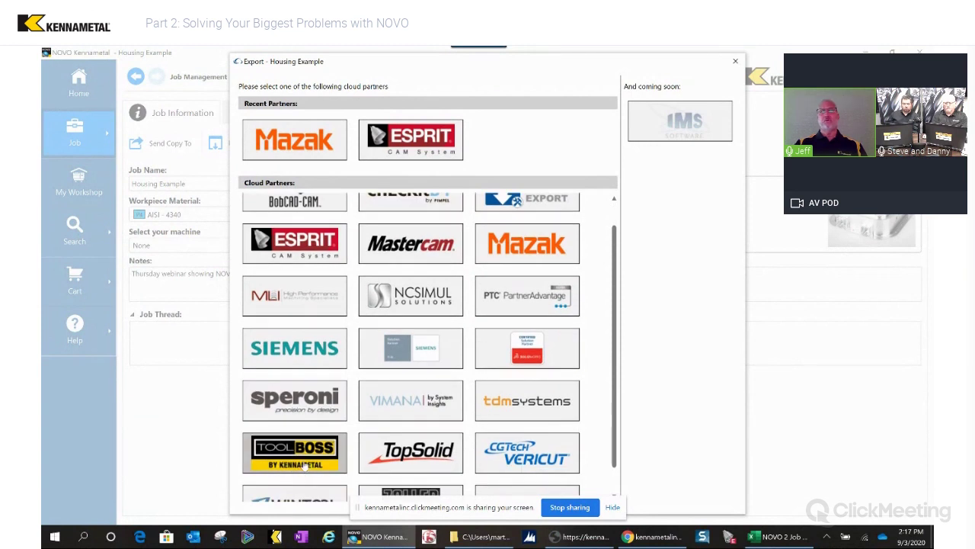
scroll(599, 283, up, 1)
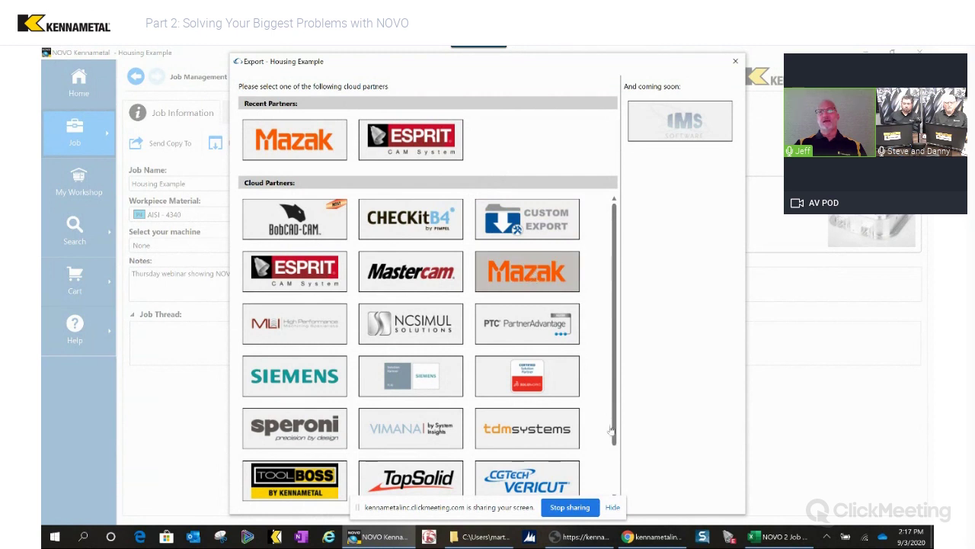
key(Escape)
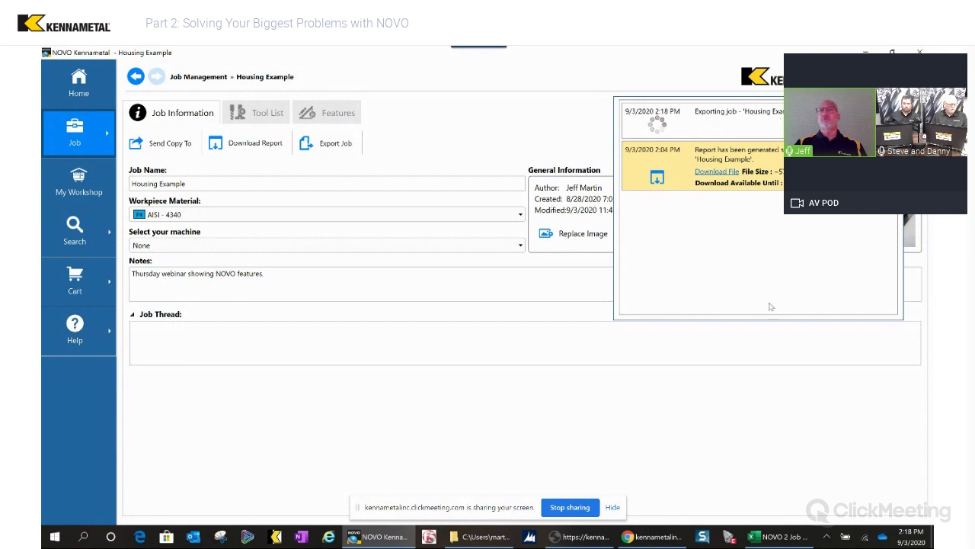
click(580, 371)
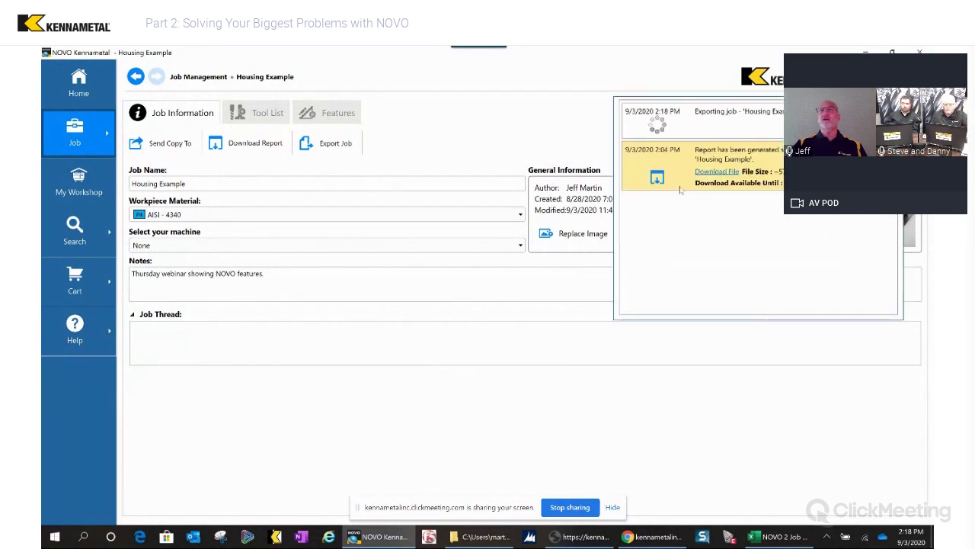
Download the exported Housing Example job and save it as Housing Example.zip in the 2020 Webinar for NOVO calls folder
click(657, 182)
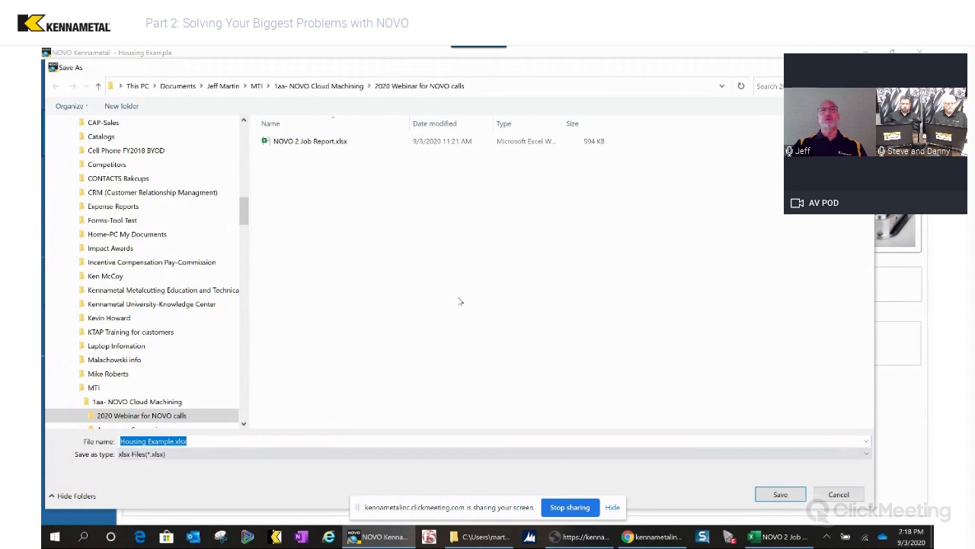
click(839, 494)
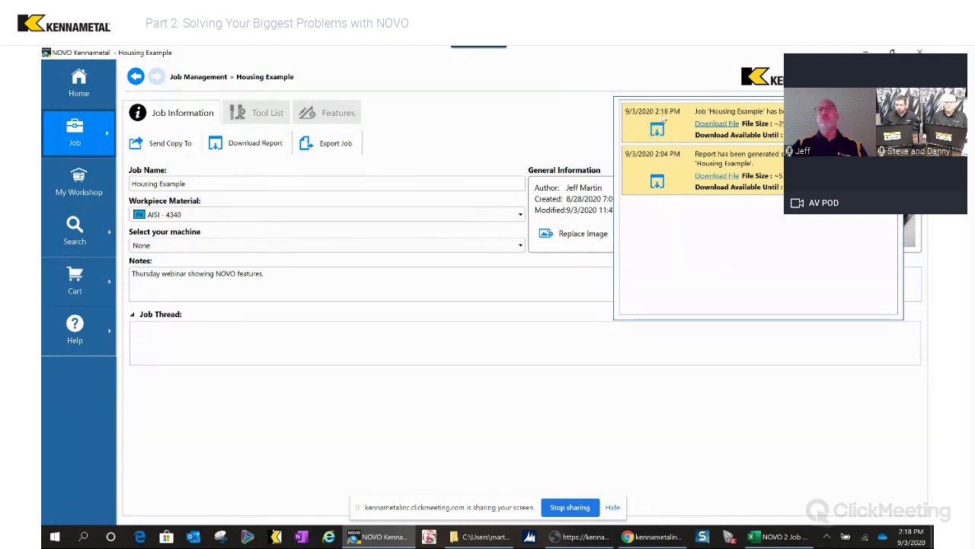
click(657, 130)
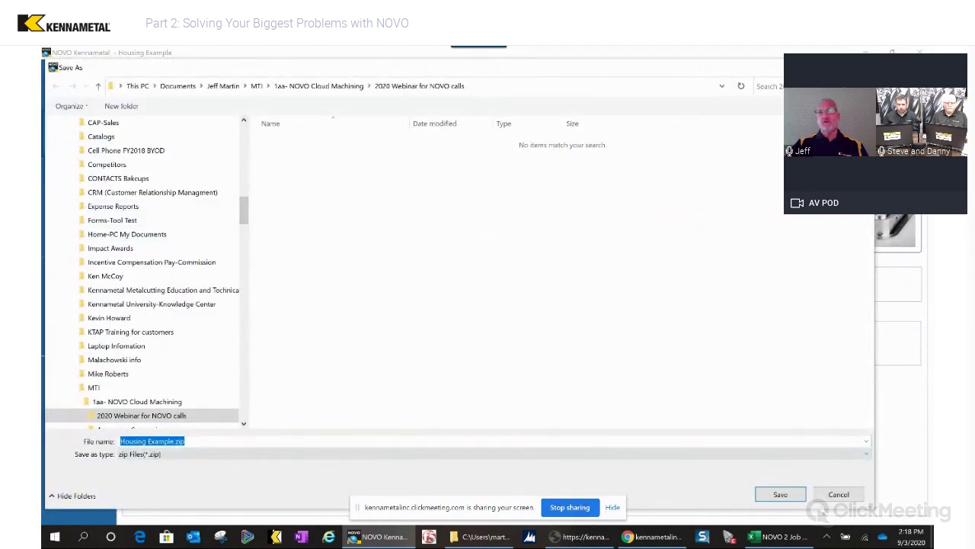
click(785, 494)
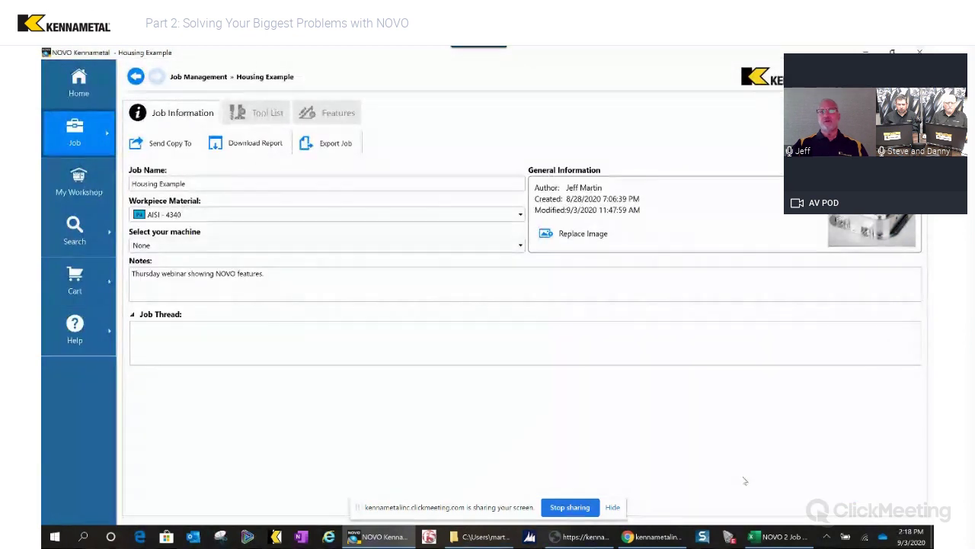
Open Housing Example.zip in File Explorer and inspect the full names of the STP files in its Models folder
click(480, 537)
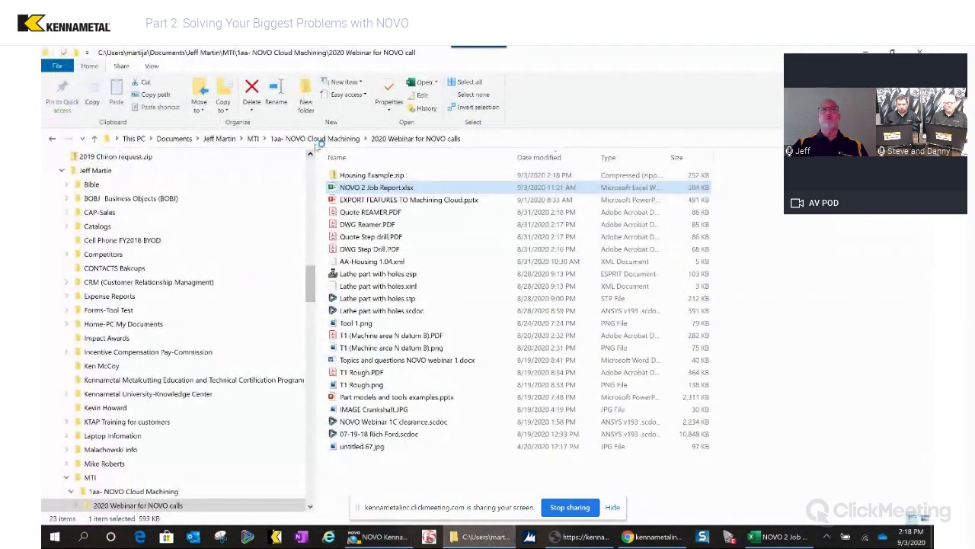
click(371, 177)
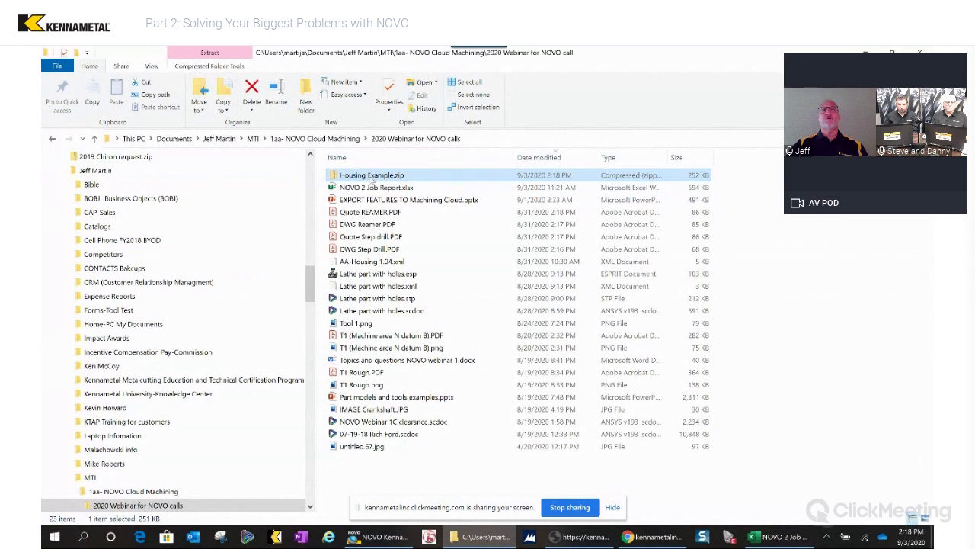
click(373, 177)
click(335, 180)
double_click(335, 179)
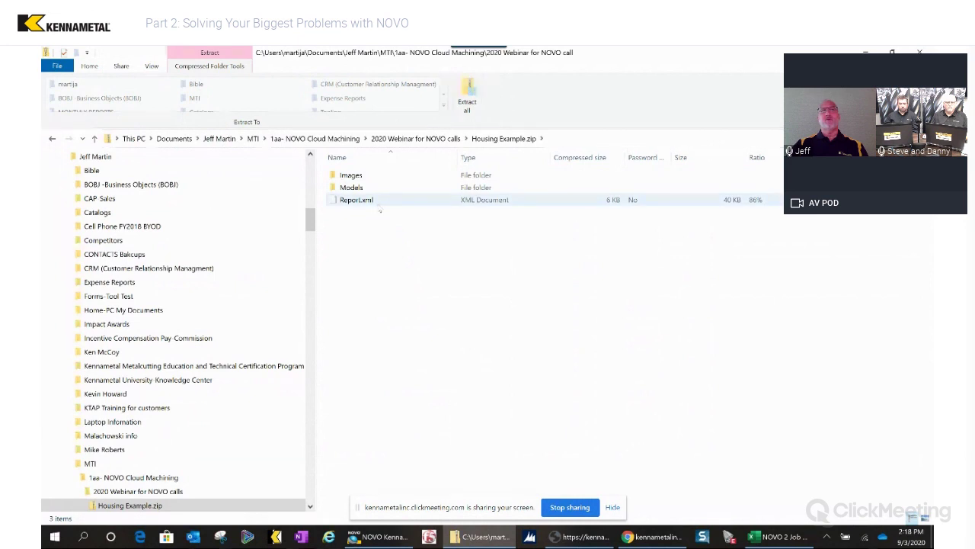
double_click(388, 190)
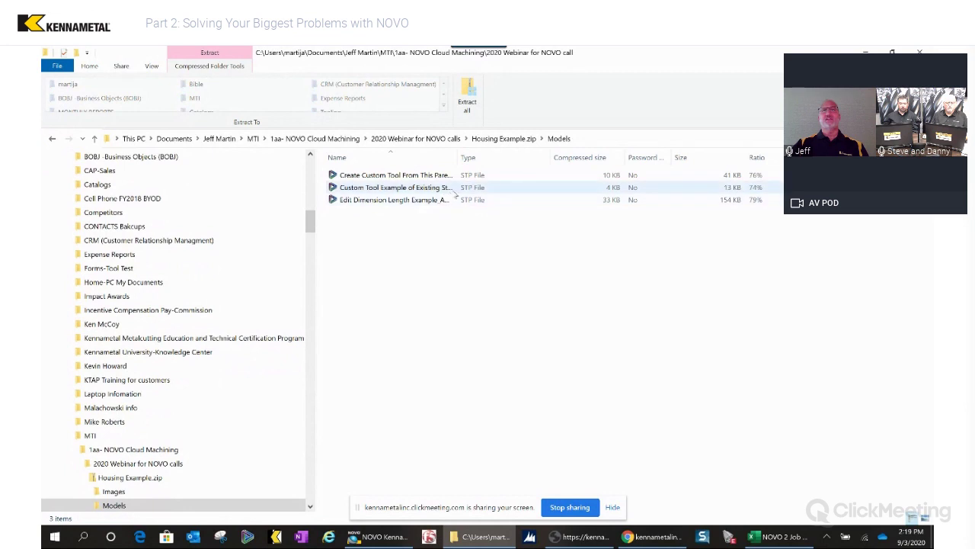
drag(459, 156, 532, 157)
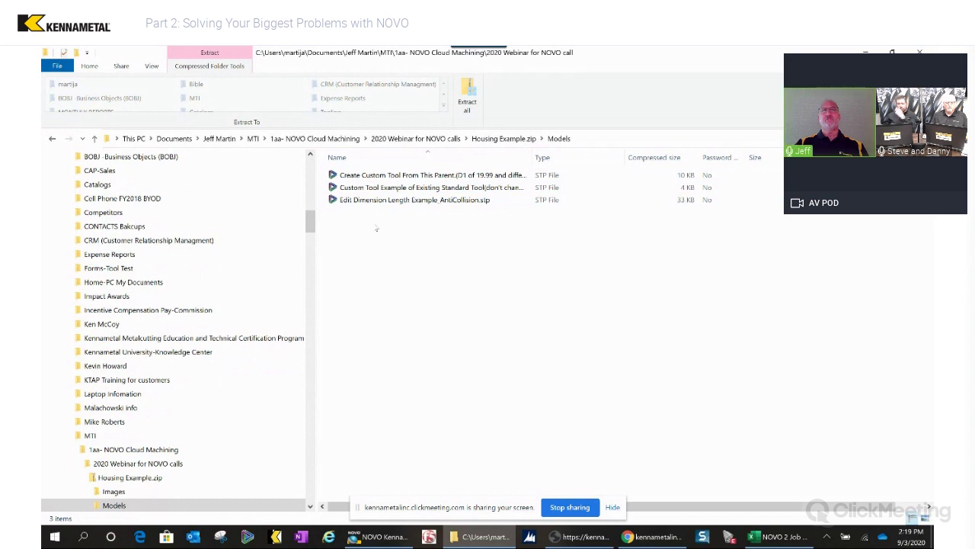
View 100067863_ArtCallout.png from the archive's Images folder and return to the 2020 Webinar for NOVO calls folder
click(52, 139)
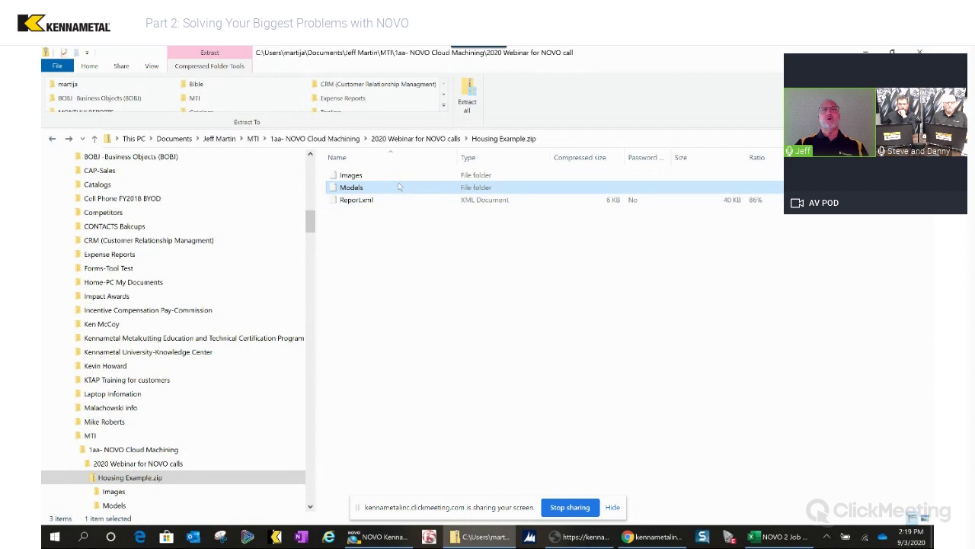
click(406, 179)
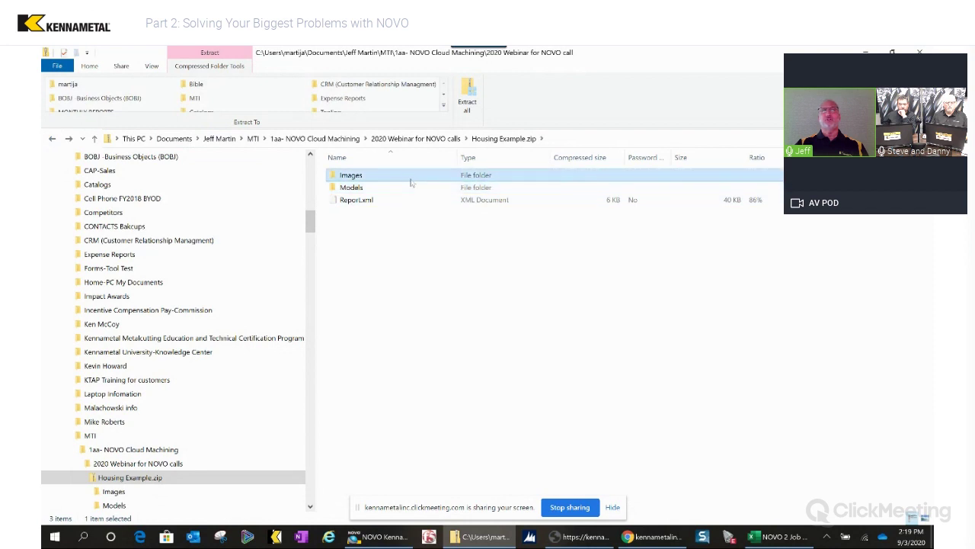
double_click(411, 180)
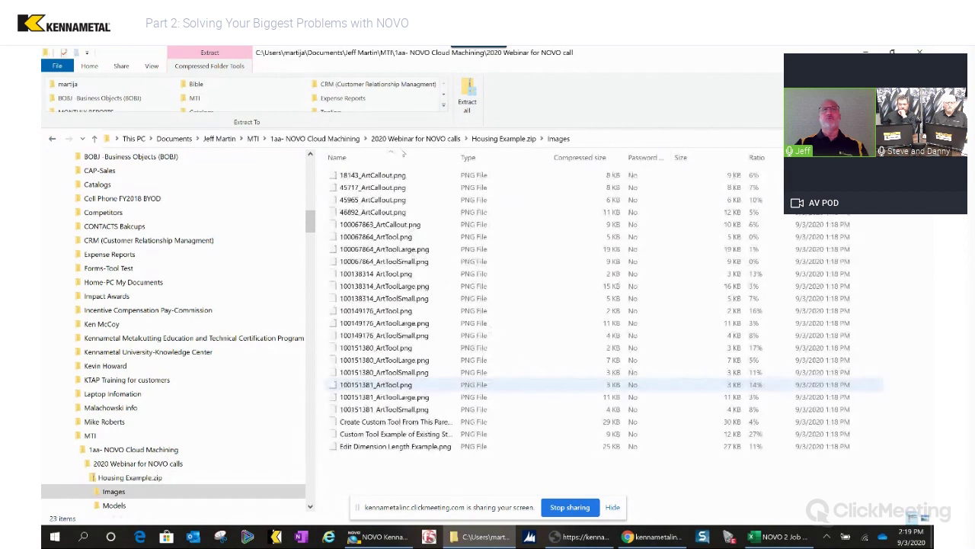
click(404, 226)
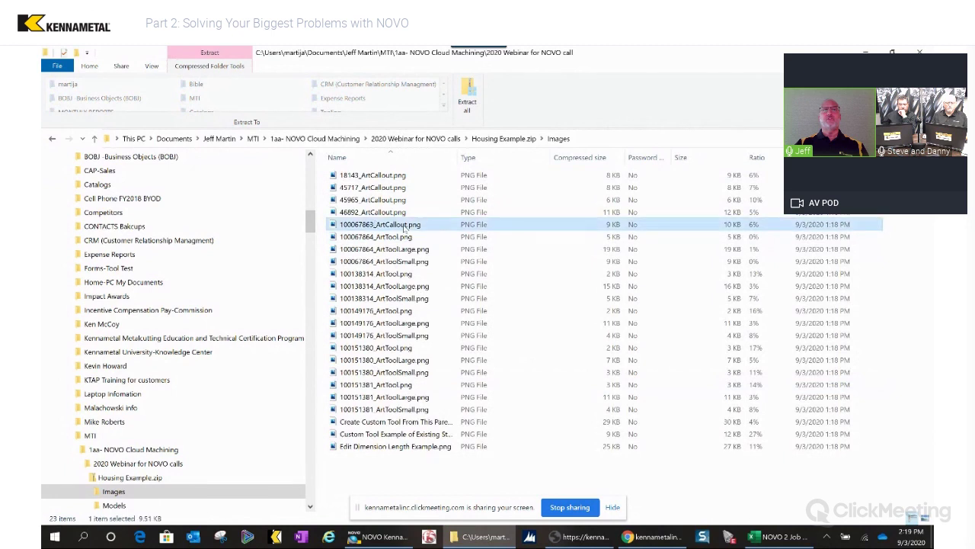
double_click(404, 226)
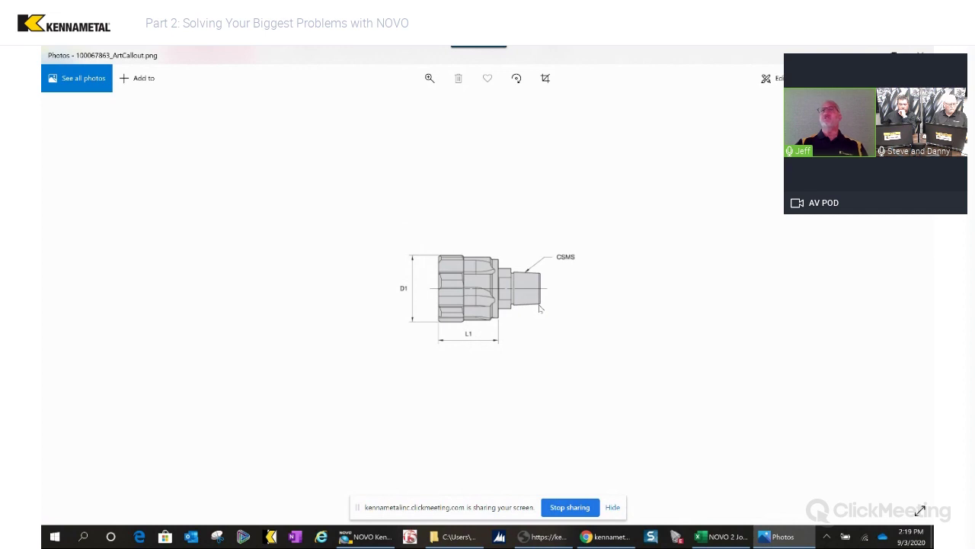
key(alt+F4)
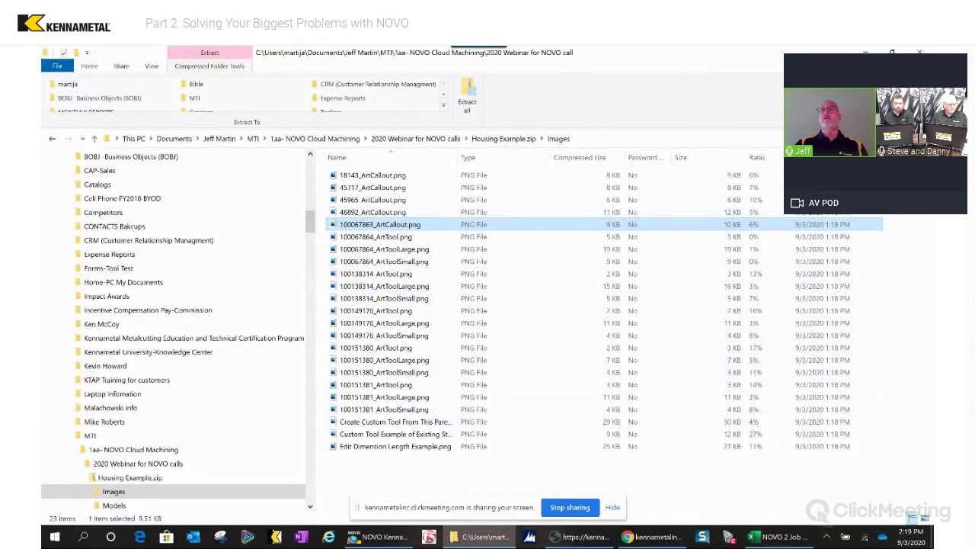
click(52, 139)
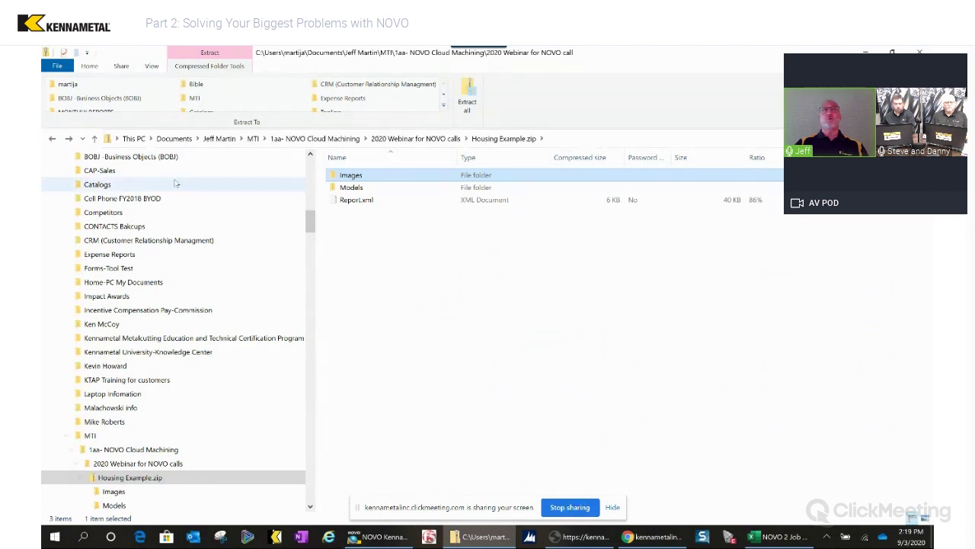
click(52, 139)
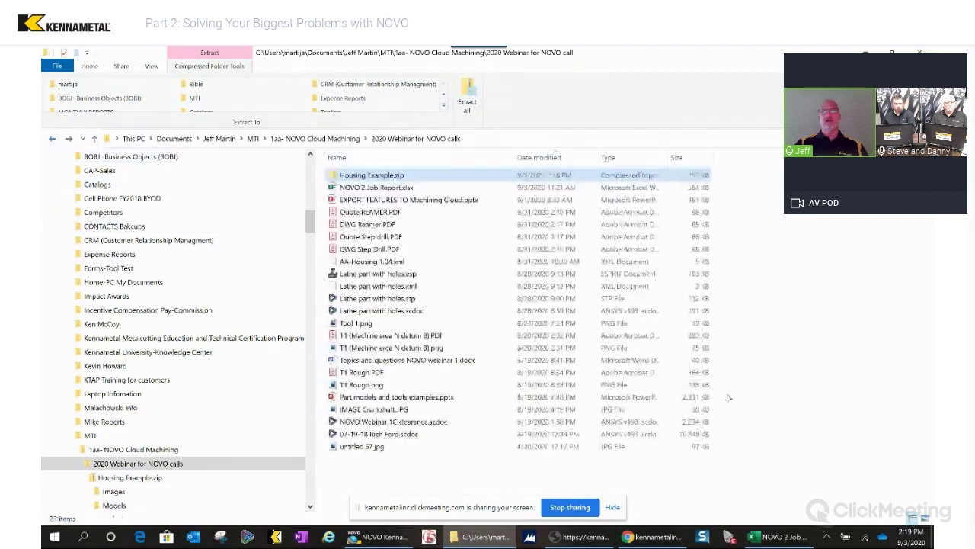
Switch to NOVO and find the HAAS turret adapted clamping units for machine series DS-30Y (BMT65) by product family
click(377, 537)
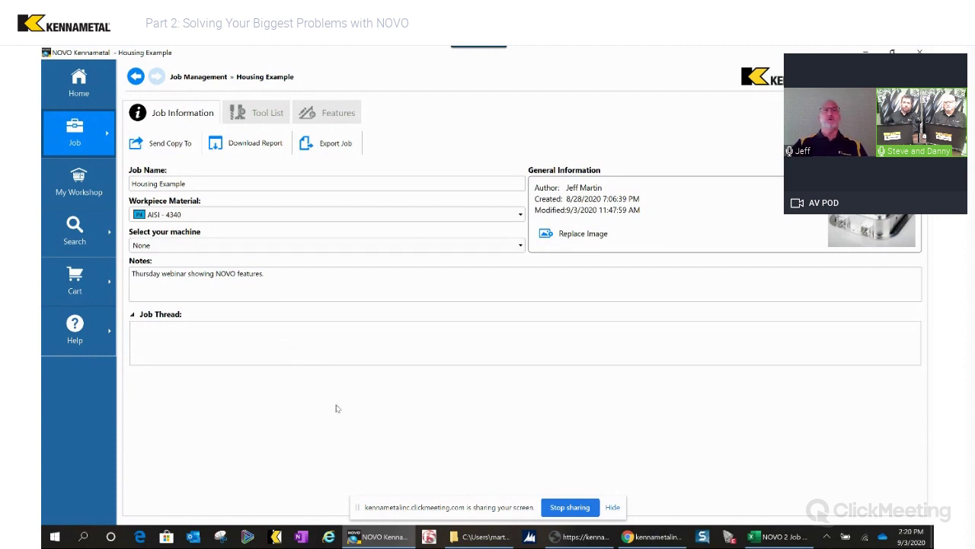
click(75, 239)
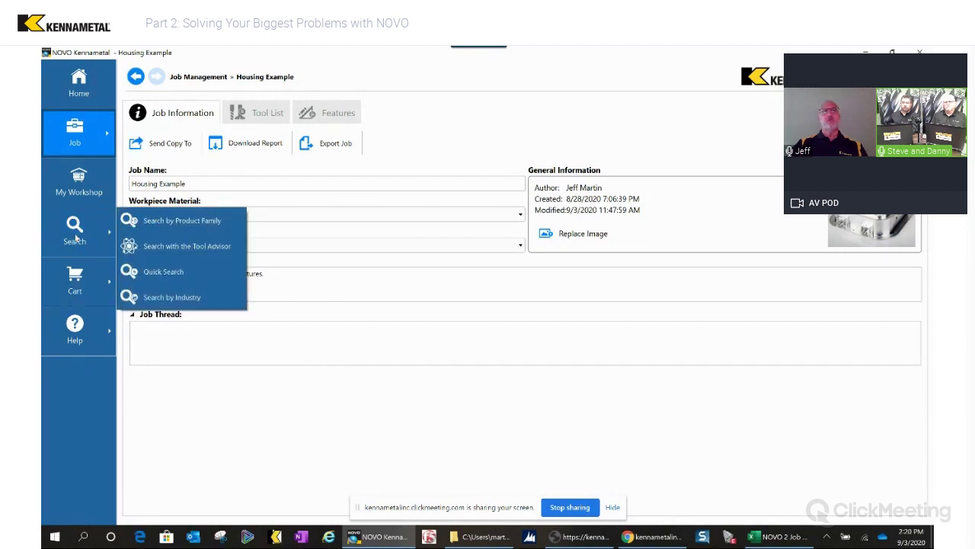
click(164, 228)
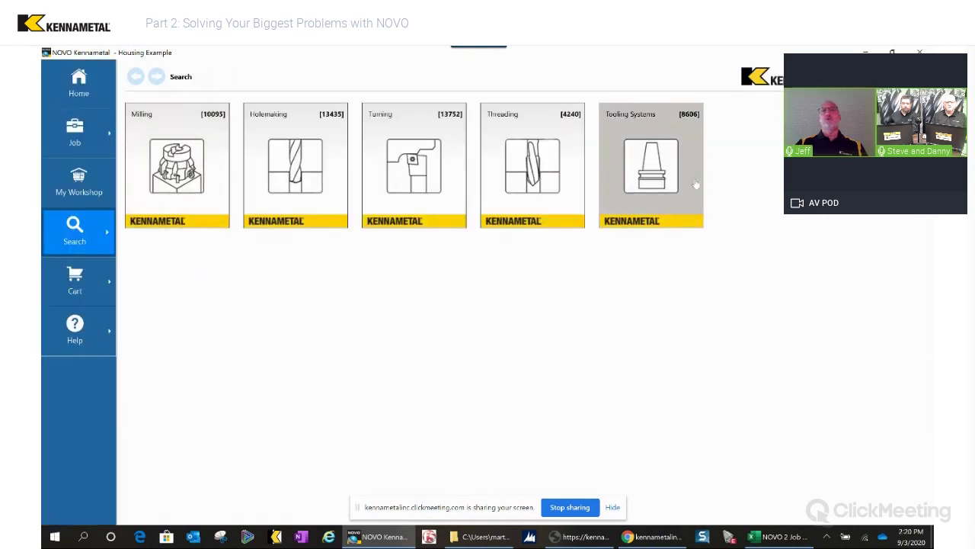
click(677, 182)
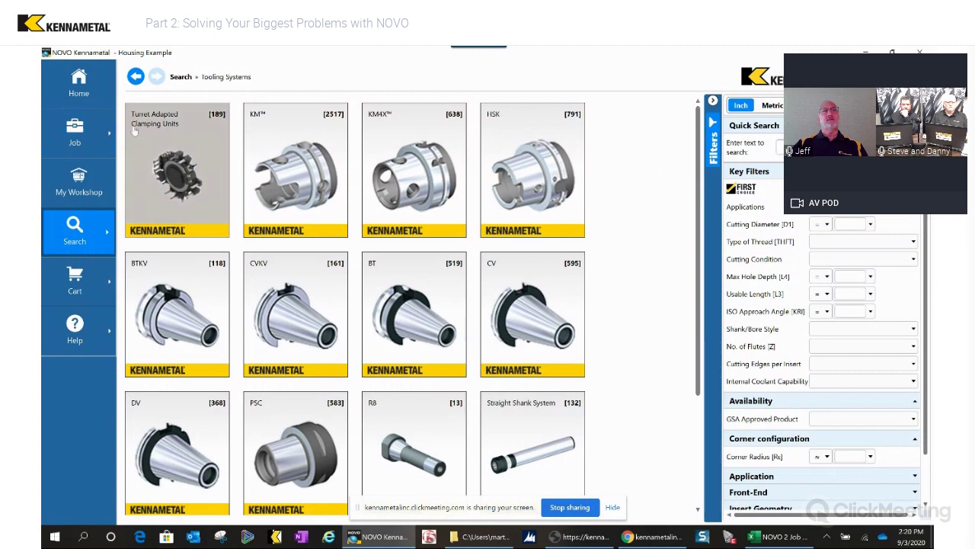
click(171, 137)
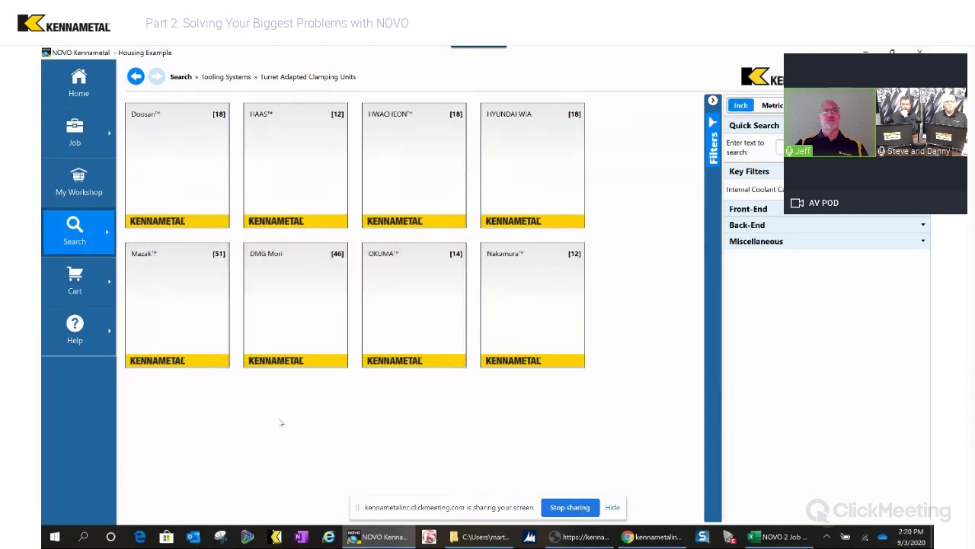
click(272, 155)
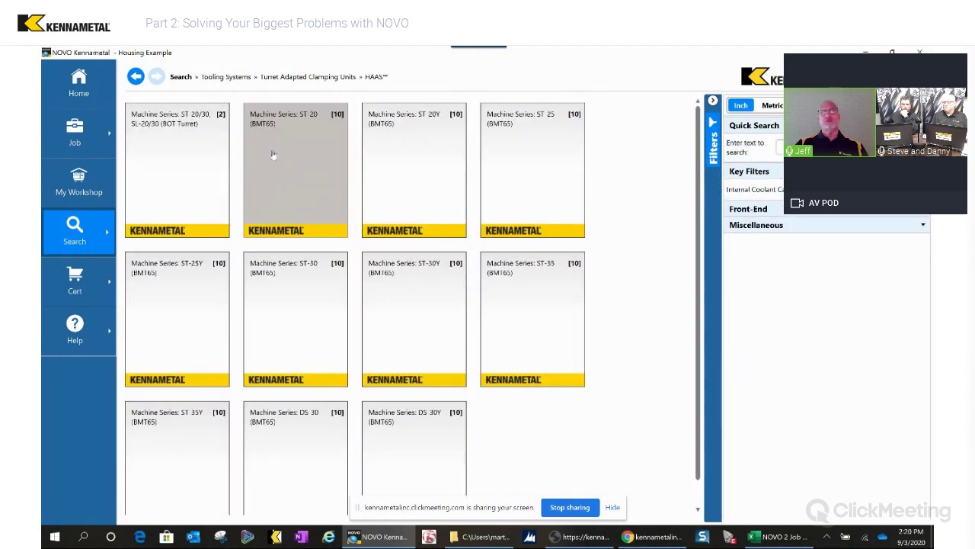
click(442, 439)
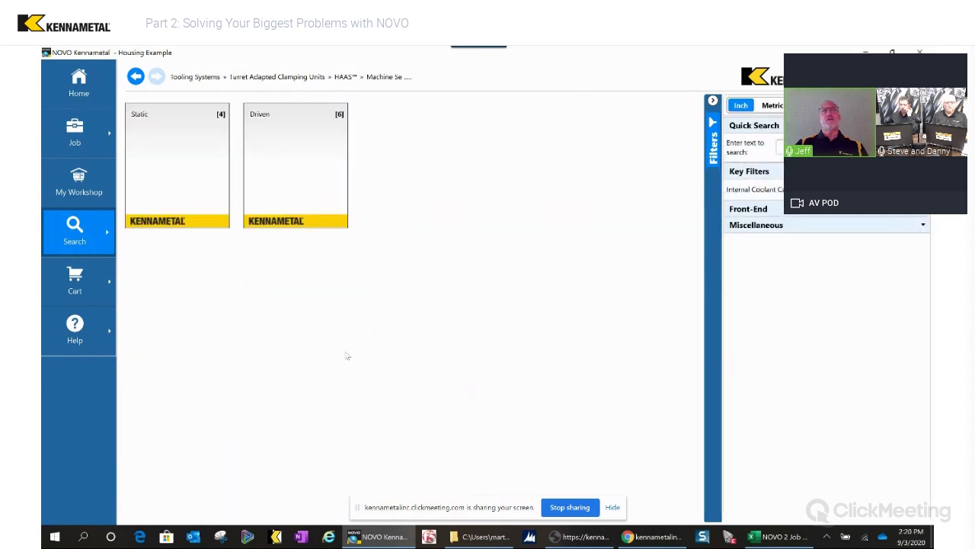
Review the static and driven clamping units offered for the HAAS DS-30Y (BMT65) series
click(178, 174)
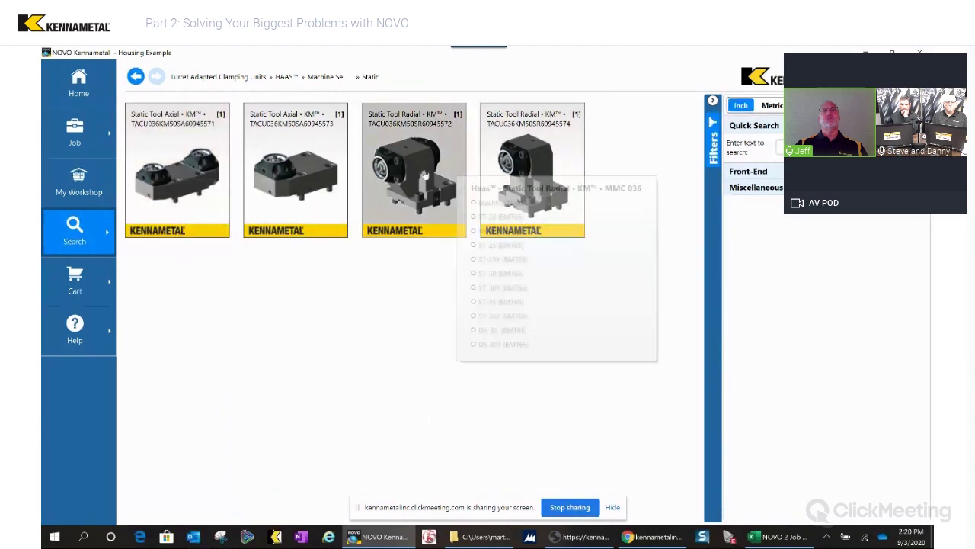
mouse_move(194, 186)
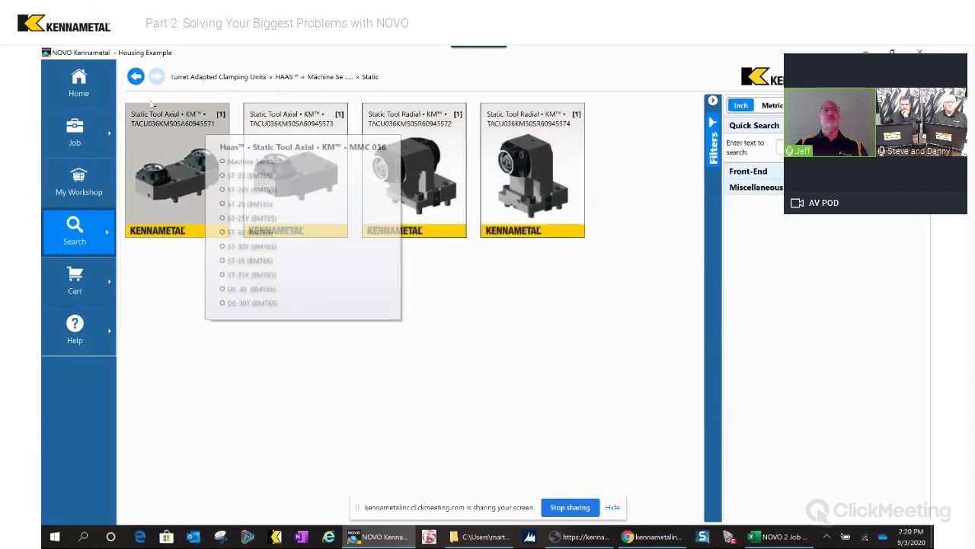
click(136, 76)
click(271, 139)
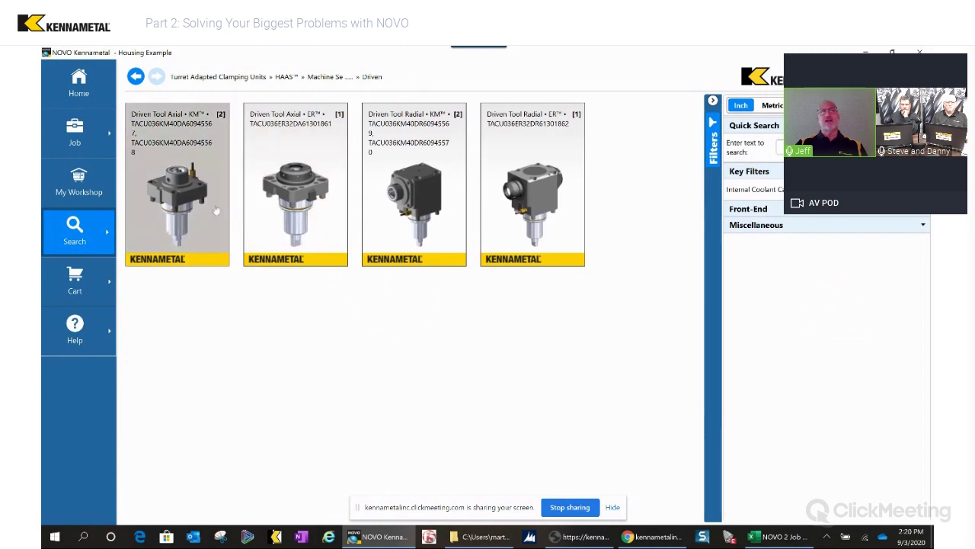
mouse_move(313, 207)
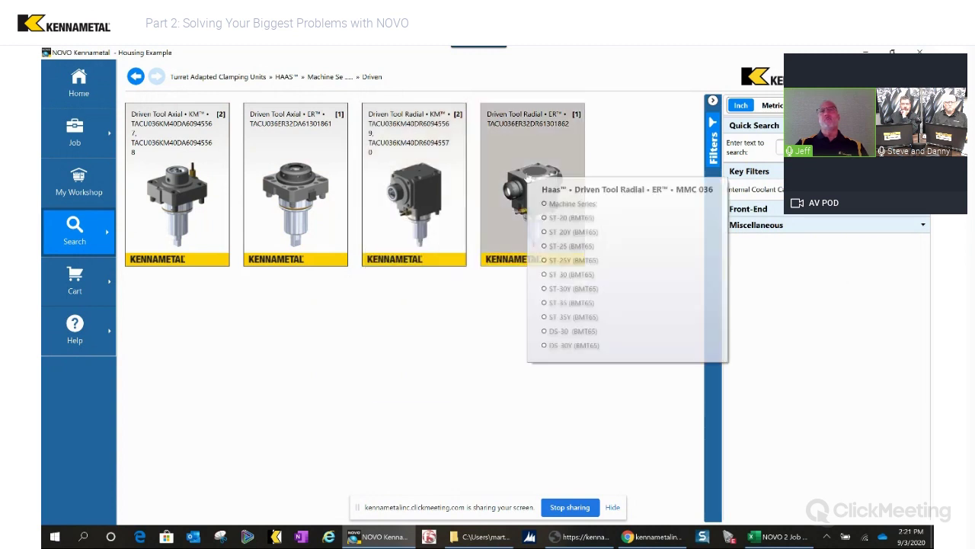
Open the Driven Tool Radial ER unit TACU036ER32DR61301862 and copy its order number
click(527, 181)
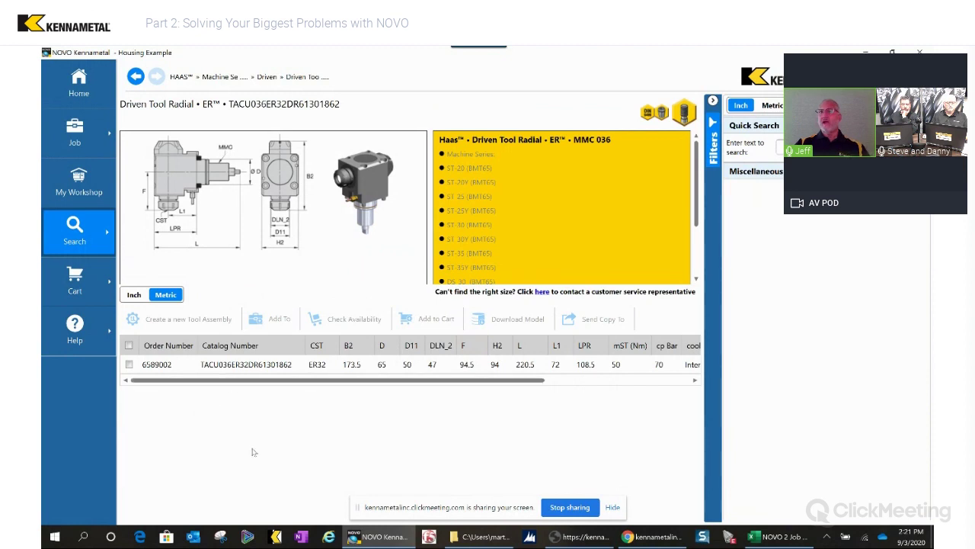
right_click(159, 369)
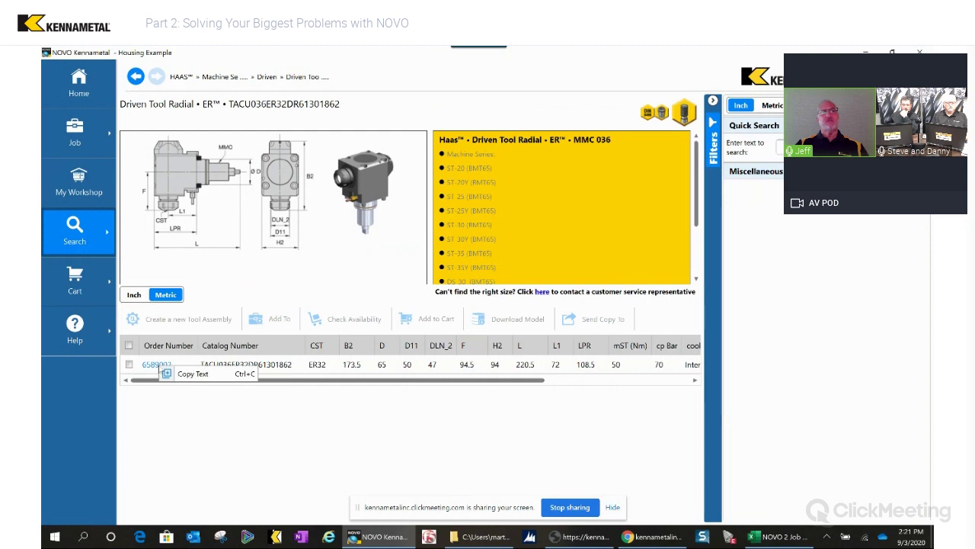
click(195, 374)
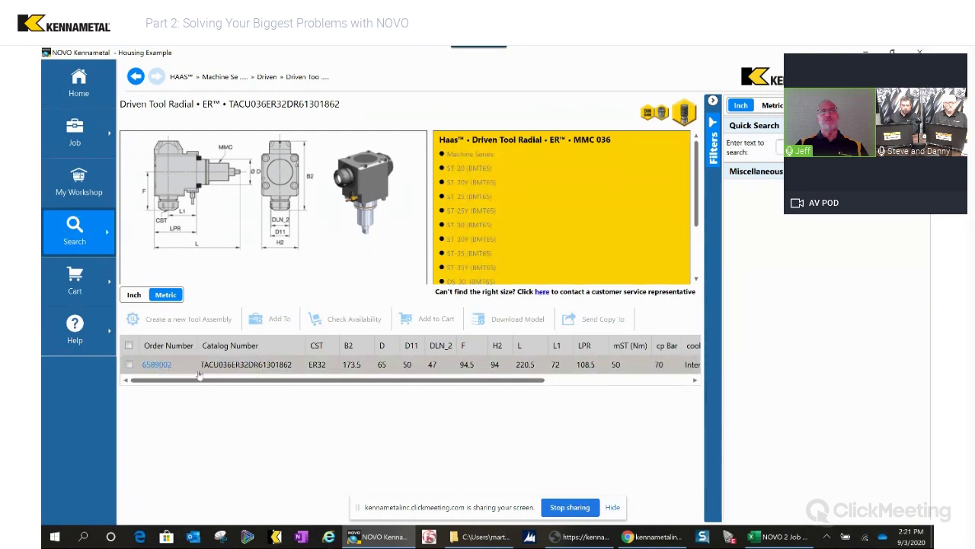
Go back from the driven tool to the list of machine brands under Turret Adapted Clamping Units
click(180, 78)
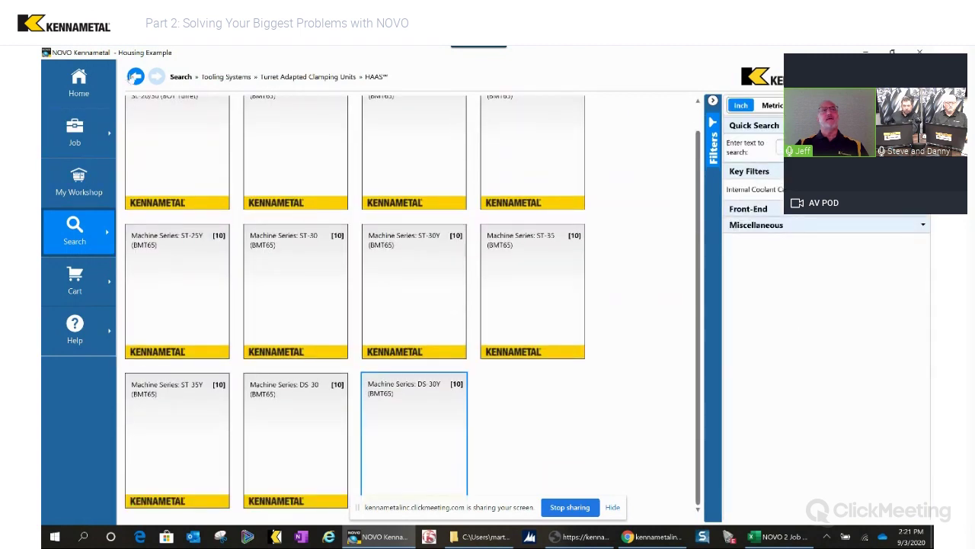
click(136, 77)
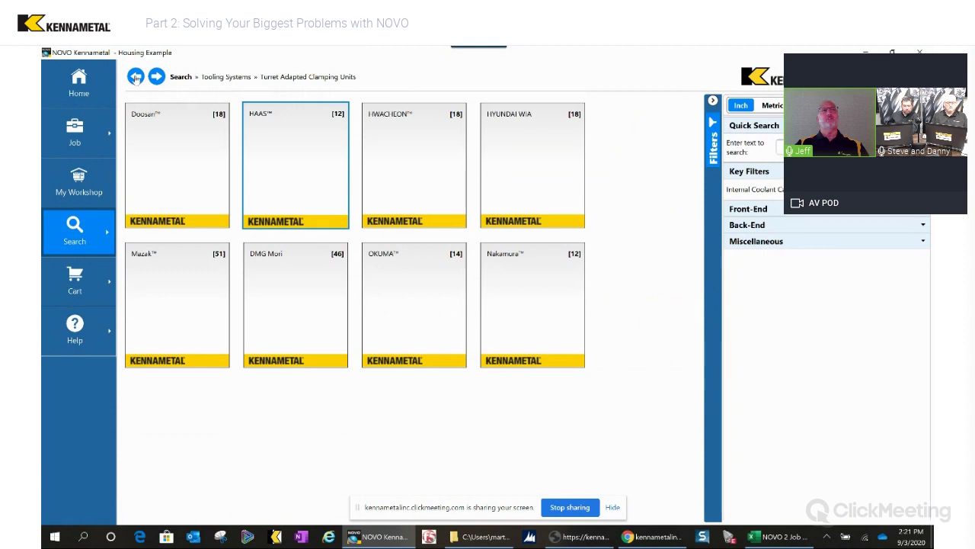
click(136, 77)
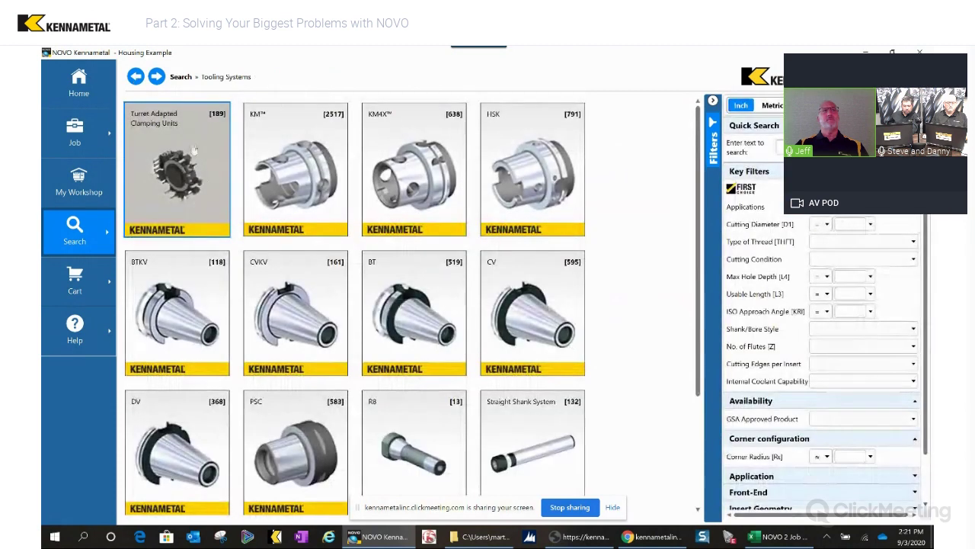
click(192, 150)
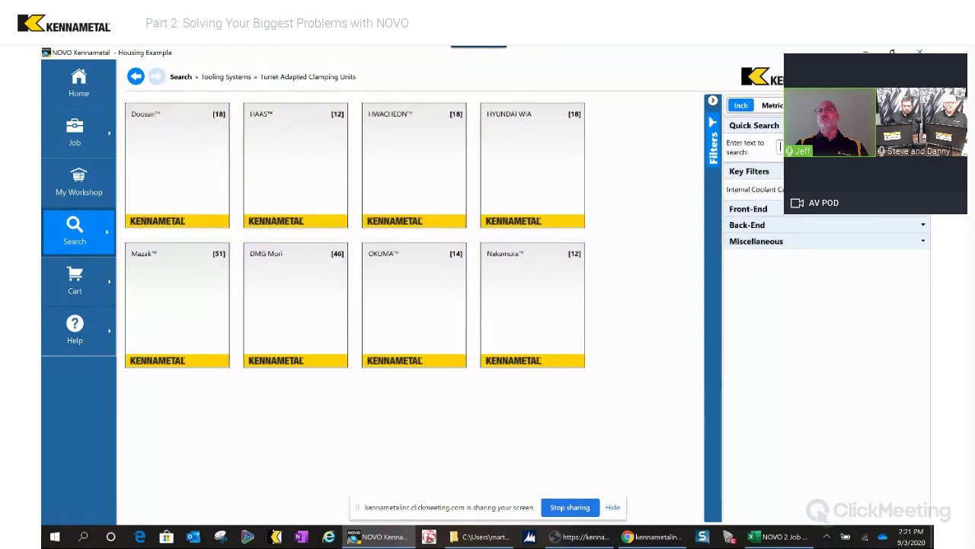
Find the HWACHEON T2 MC/SMC/YMC/YSMC driven tool TACU036ER32DR61301862 by its order number and create a new tool assembly from it
text(6)
key(Return)
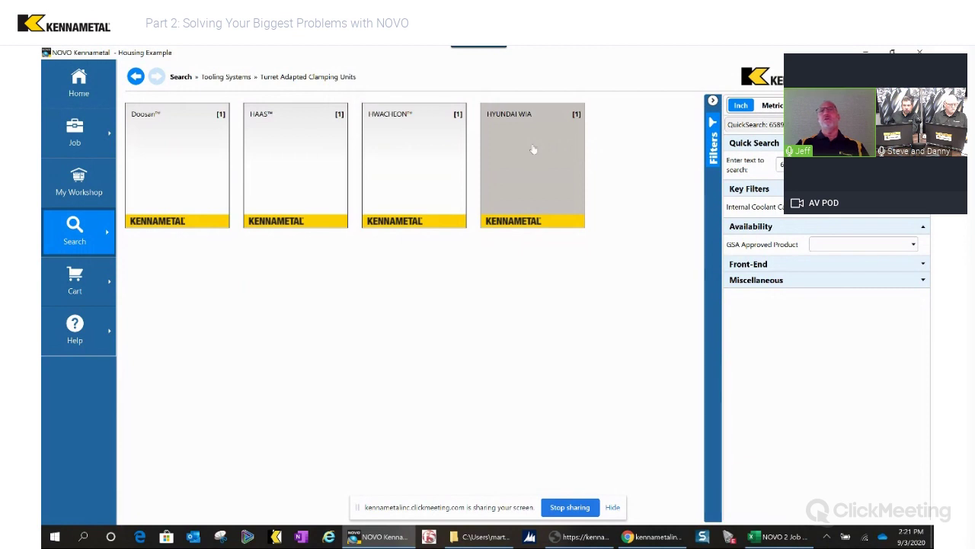
click(397, 165)
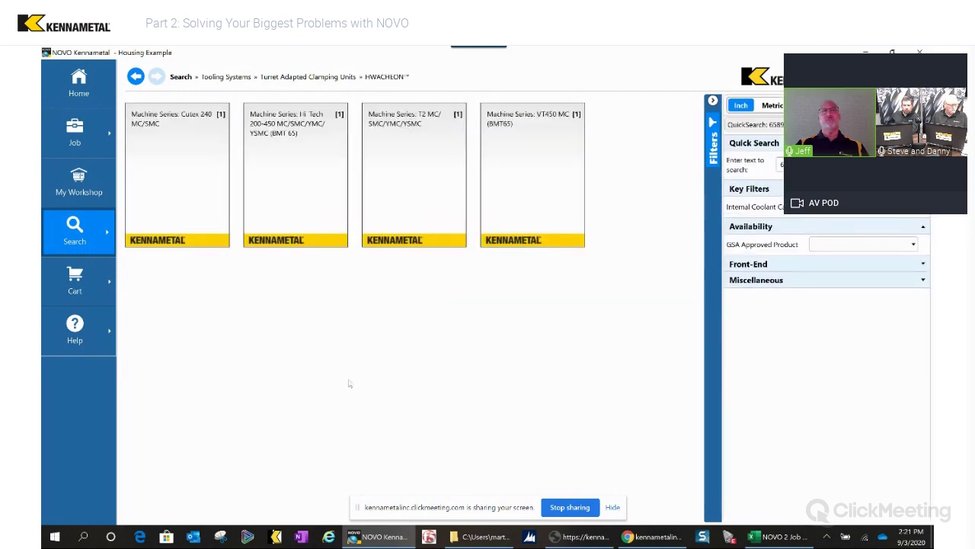
click(422, 214)
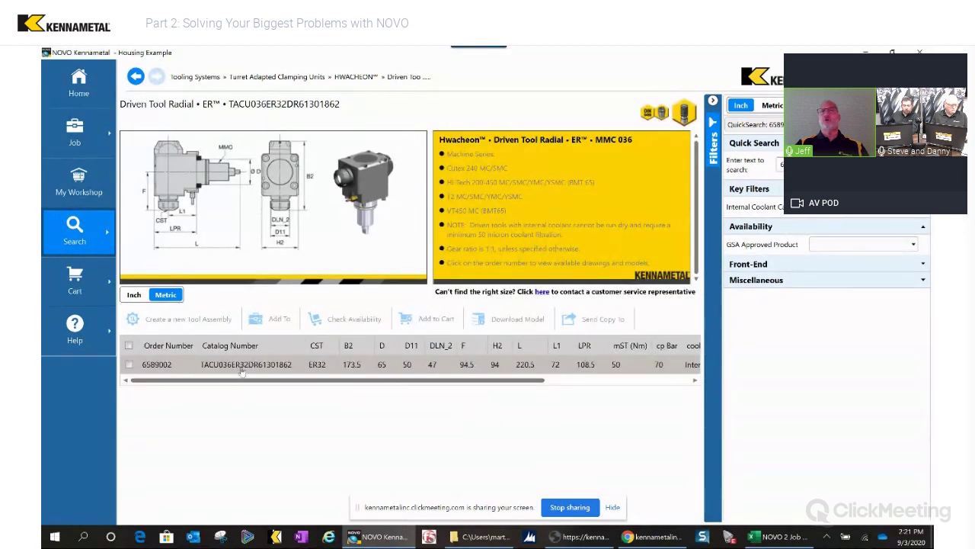
click(241, 366)
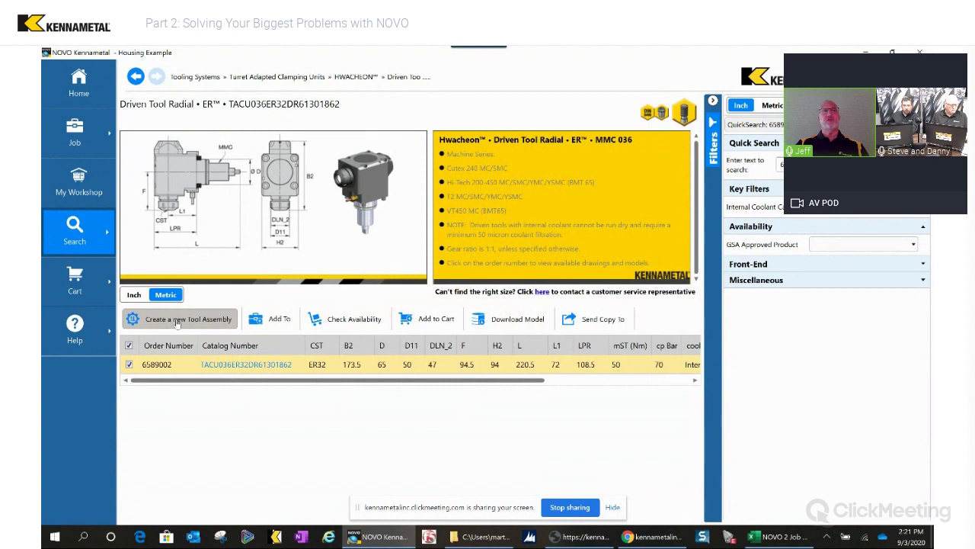
click(179, 319)
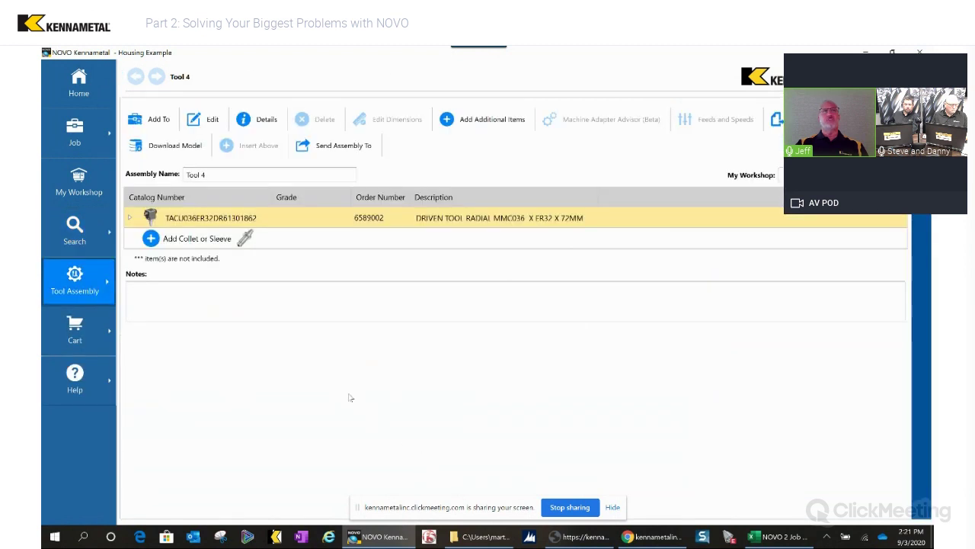
Add the 1/2 inch ER collet 32ER0500 from the inch ER collets to the Tool 4 assembly
click(210, 242)
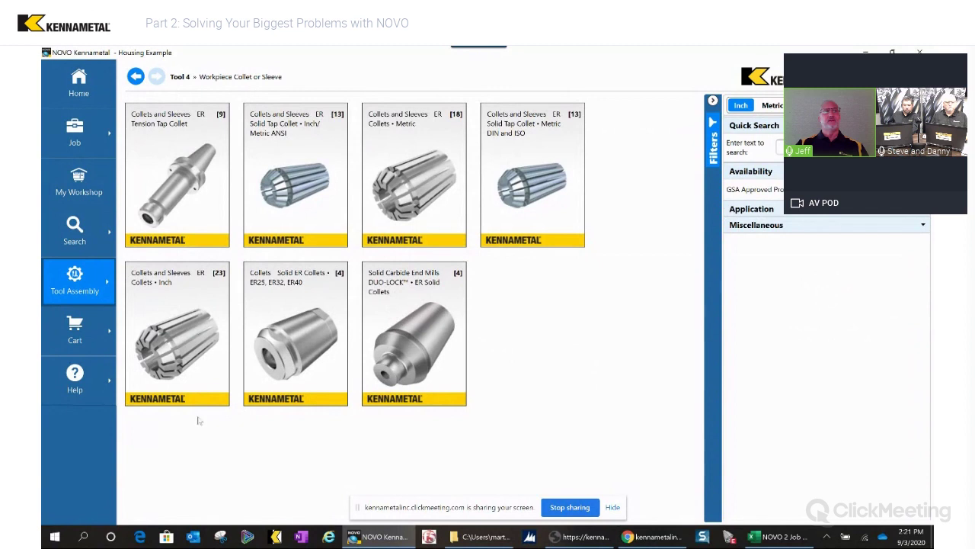
click(162, 283)
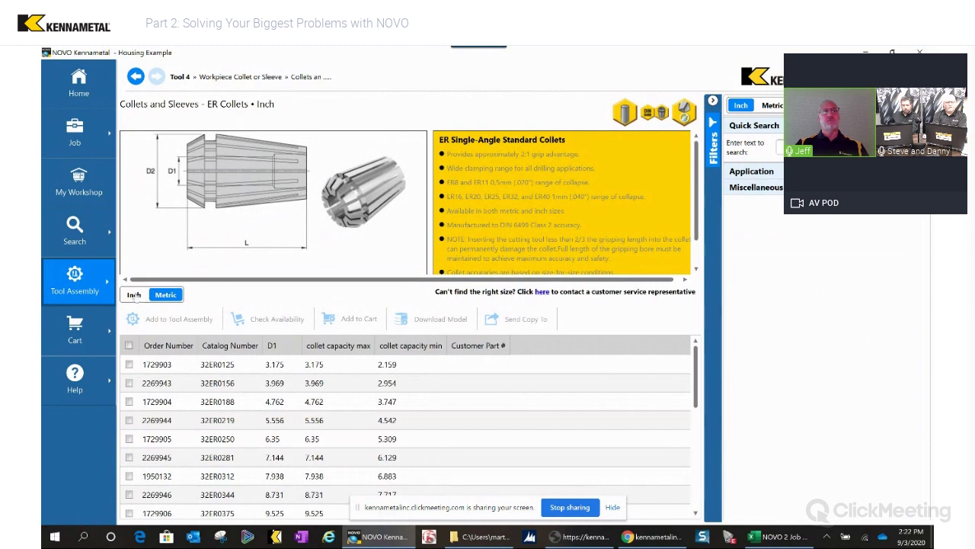
click(134, 295)
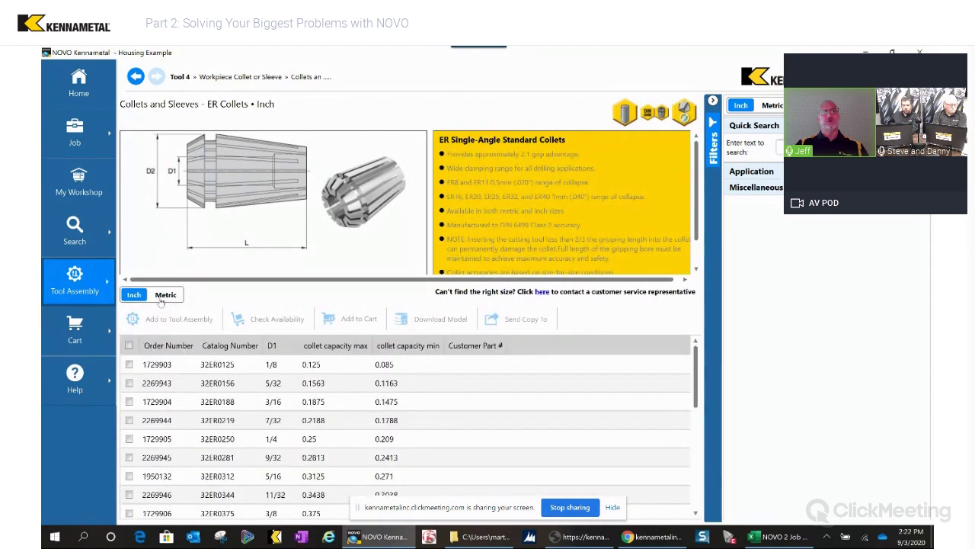
scroll(327, 438, down, 4)
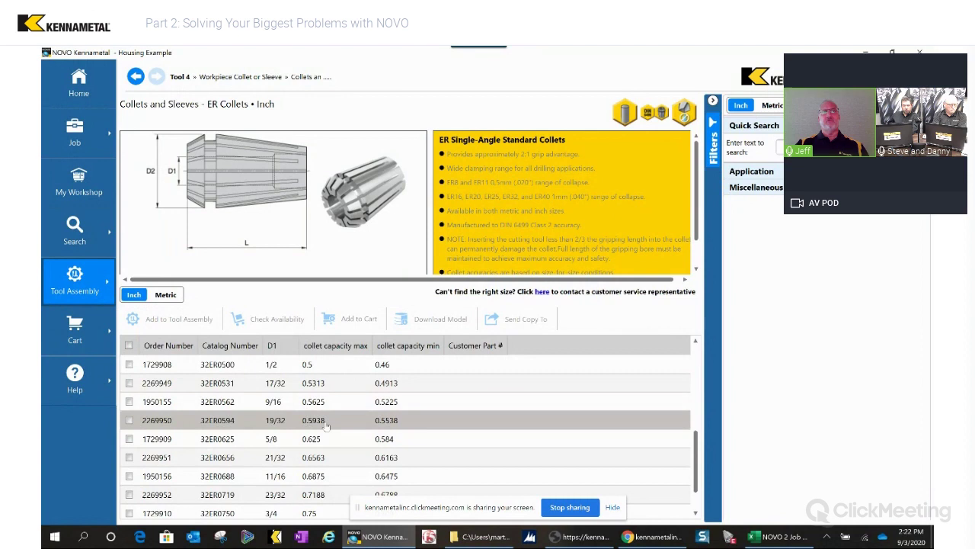
double_click(340, 369)
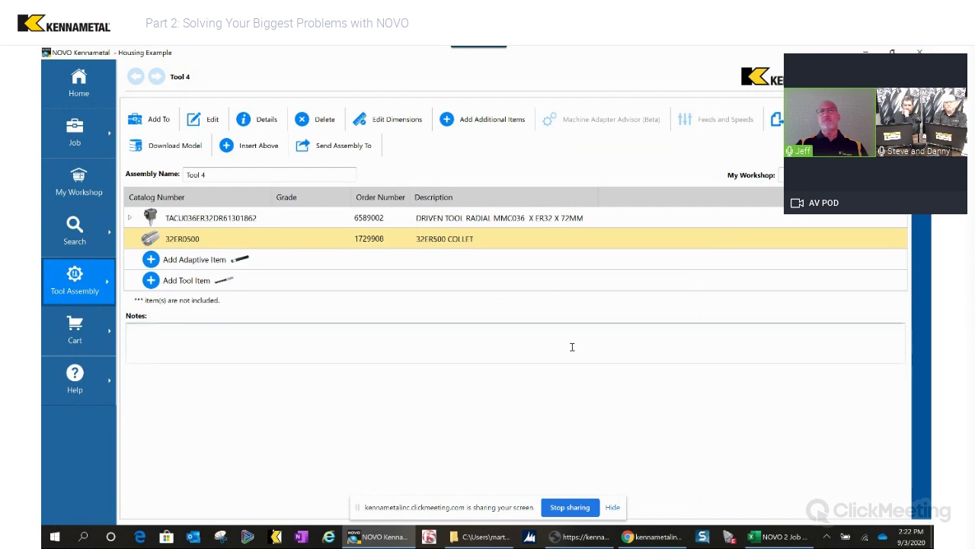
Search the assembly's matching tool items for "kor" and filter them to the Straight-Cylindrical shank style
click(221, 279)
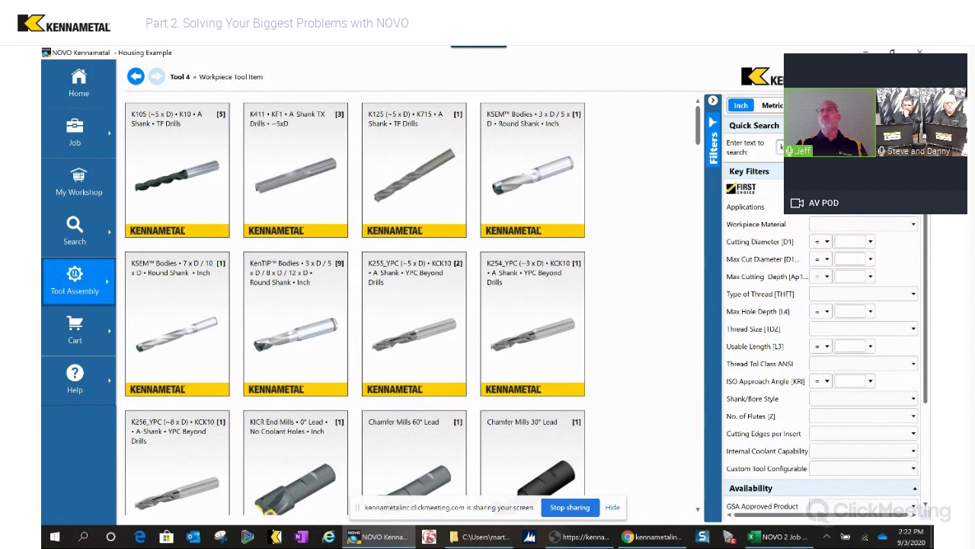
key(Return)
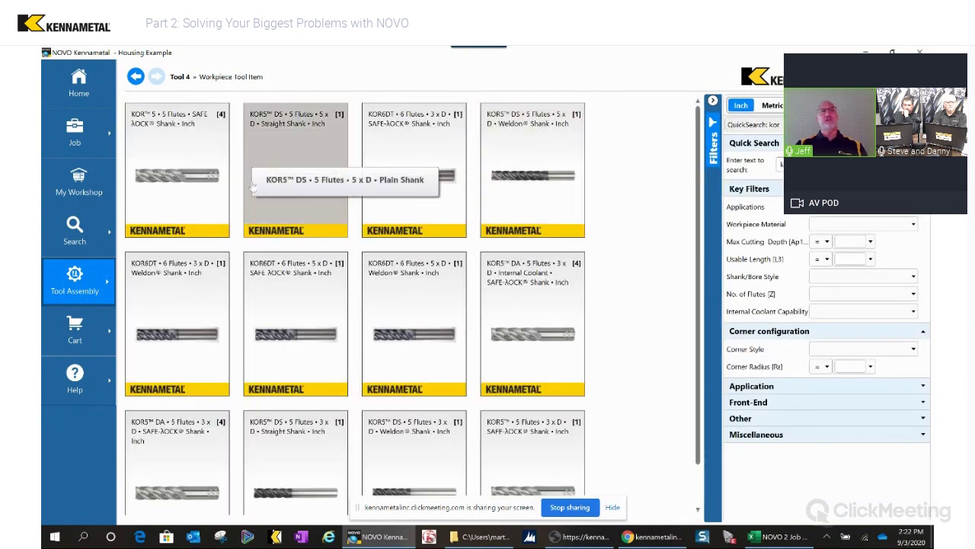
scroll(267, 264, down, 1)
scroll(266, 264, up, 1)
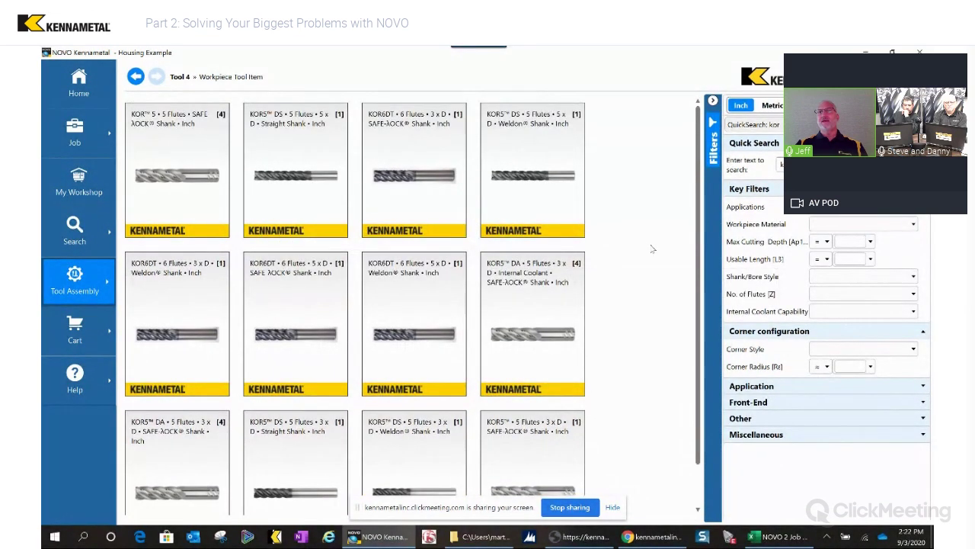
click(849, 278)
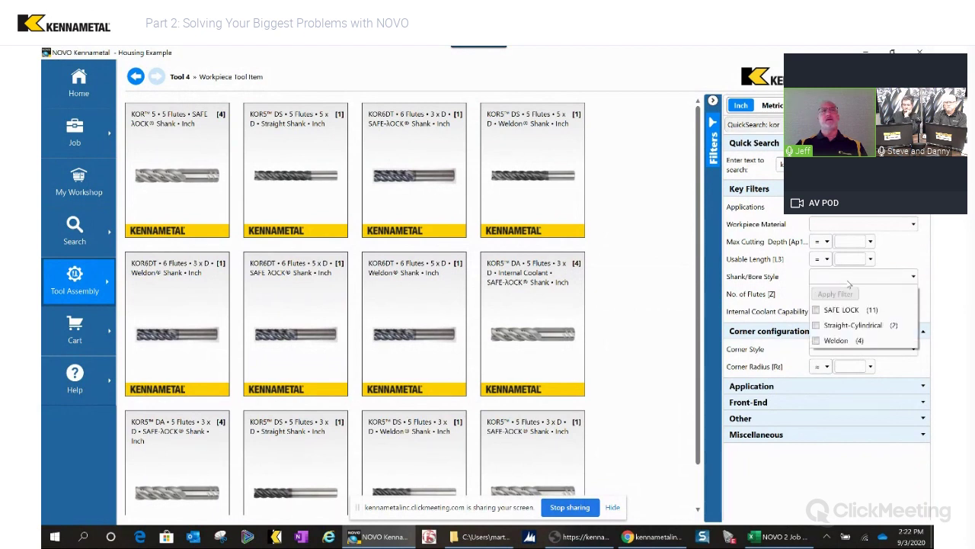
click(852, 325)
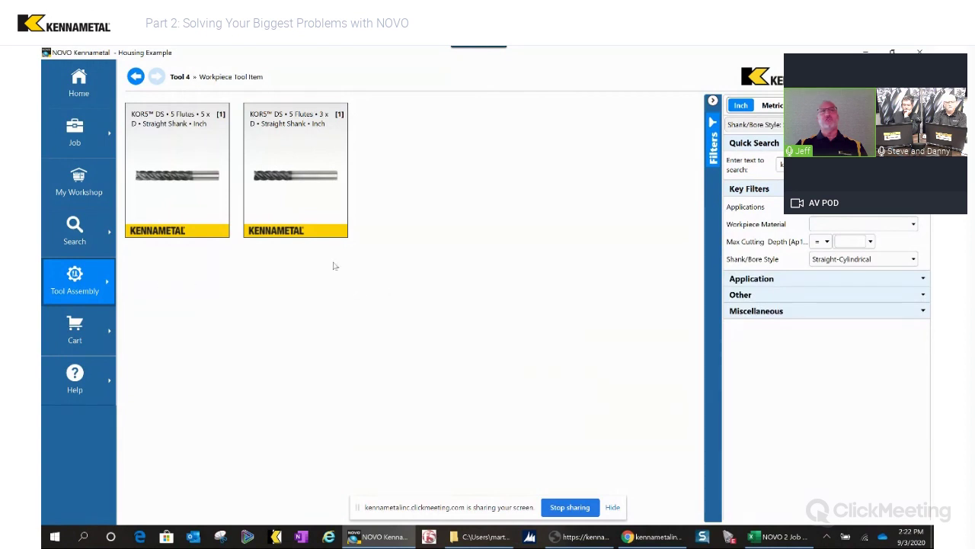
Add the KOR5 DS 5-flute 3 x D straight shank end mill KOR5RA0500R150HAR030 to the assembly
click(315, 141)
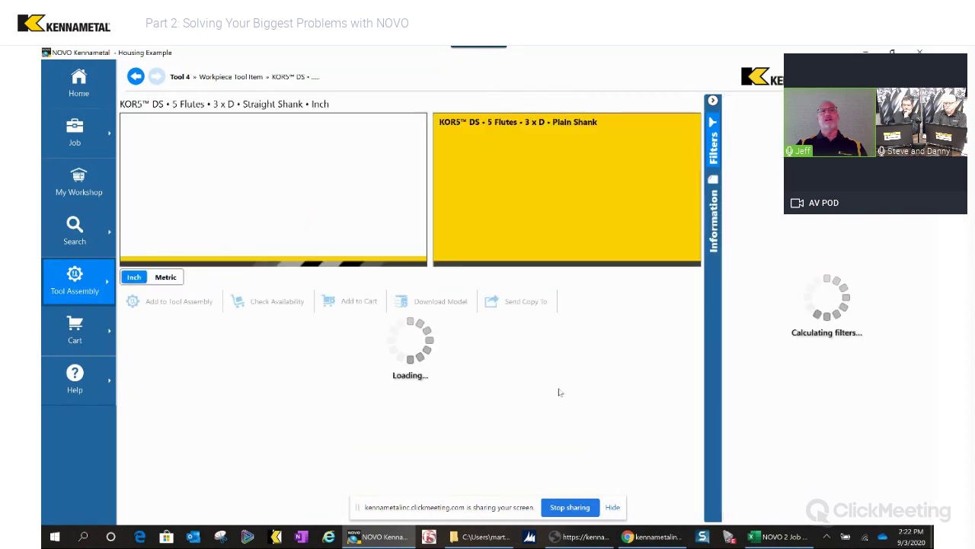
click(174, 367)
click(169, 318)
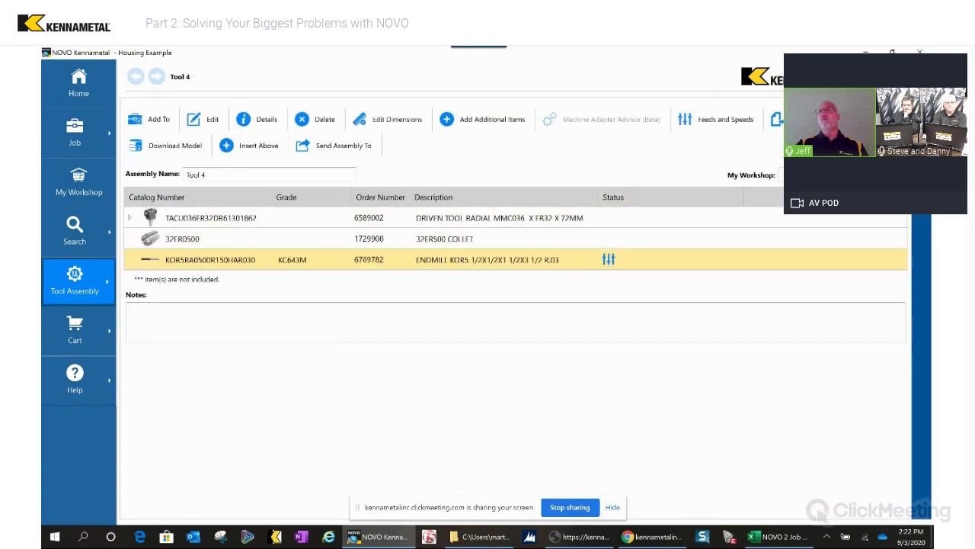
Generate the Tool 4 assembly in the 3D Viewer and inspect the driven tool, collet and end mill from several angles
double_click(774, 57)
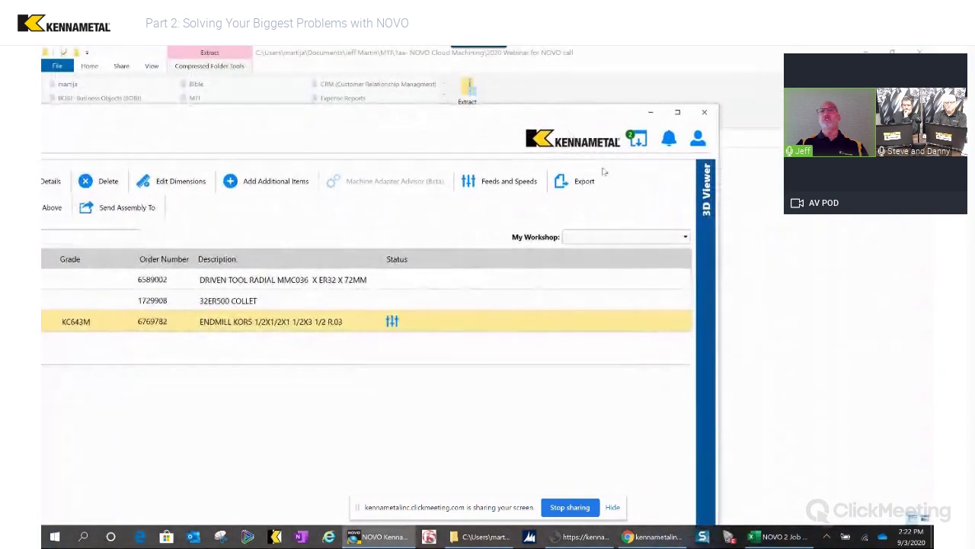
click(707, 229)
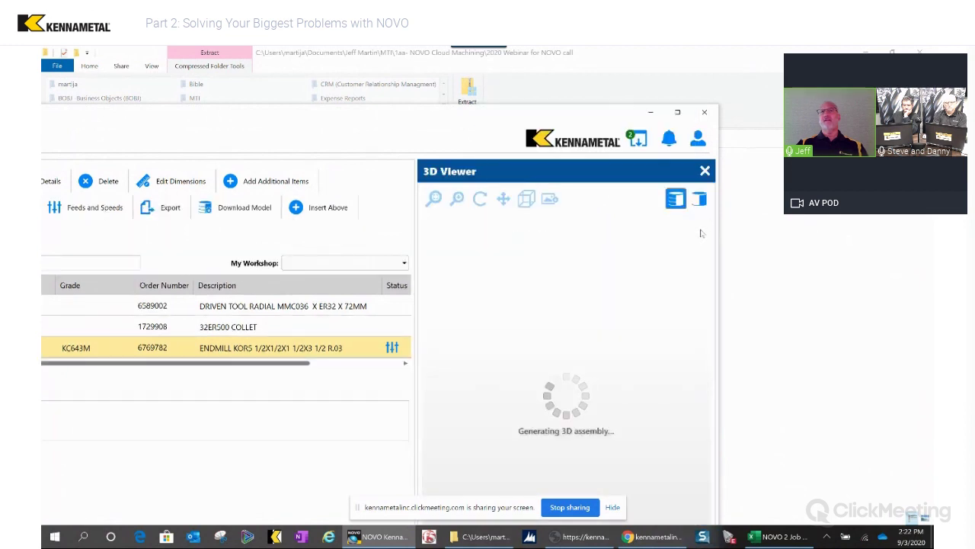
drag(560, 386, 513, 324)
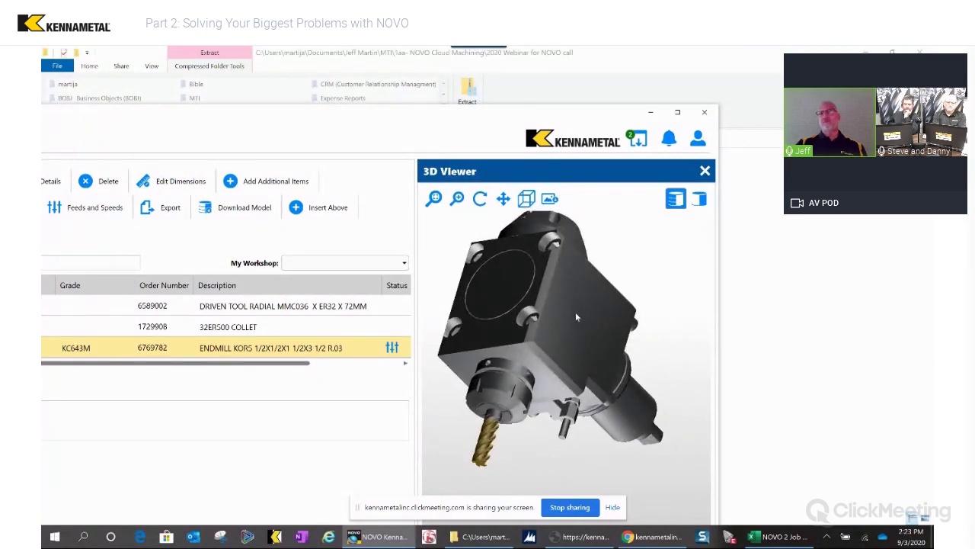
drag(584, 286, 572, 302)
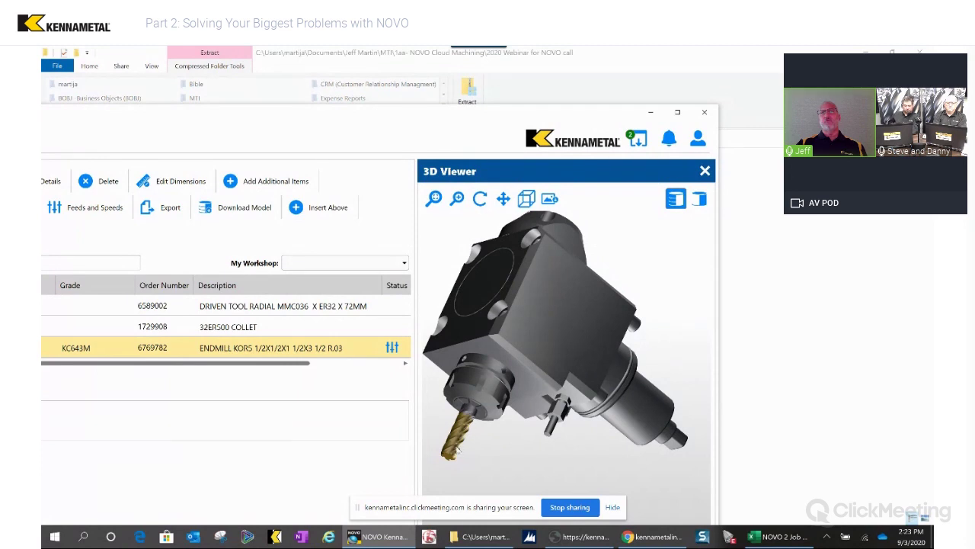
drag(486, 434, 594, 307)
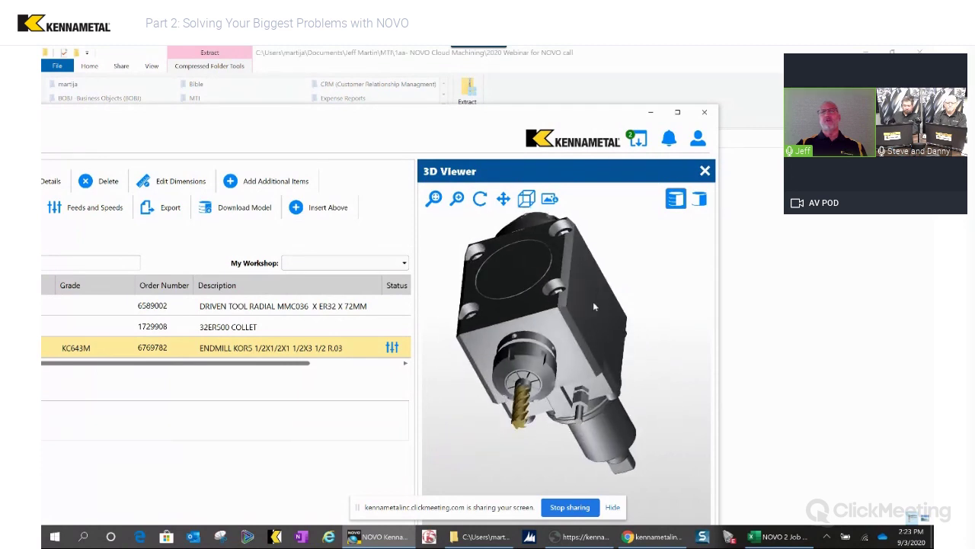
double_click(633, 122)
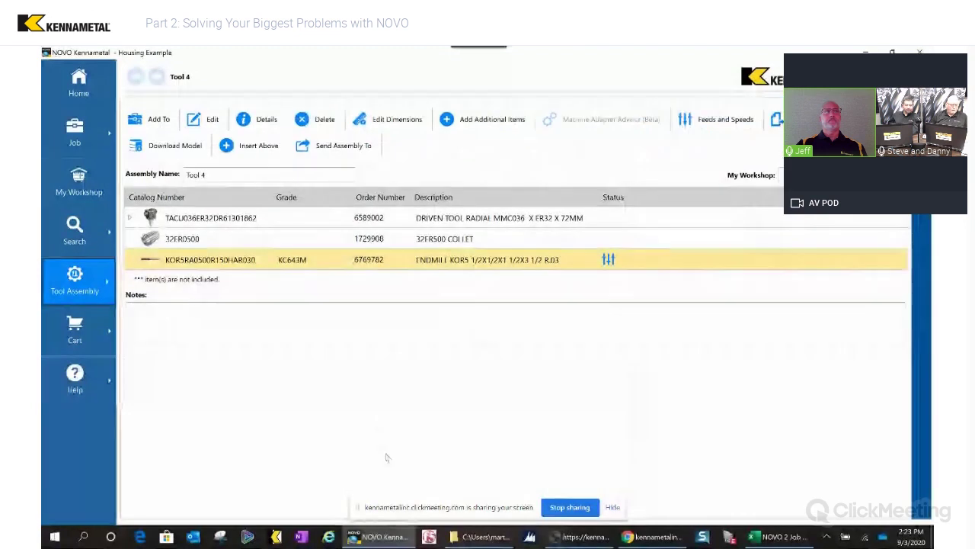
Add the Tool 4 assembly to the Housing Example job and open the job's tool list
click(159, 121)
click(91, 144)
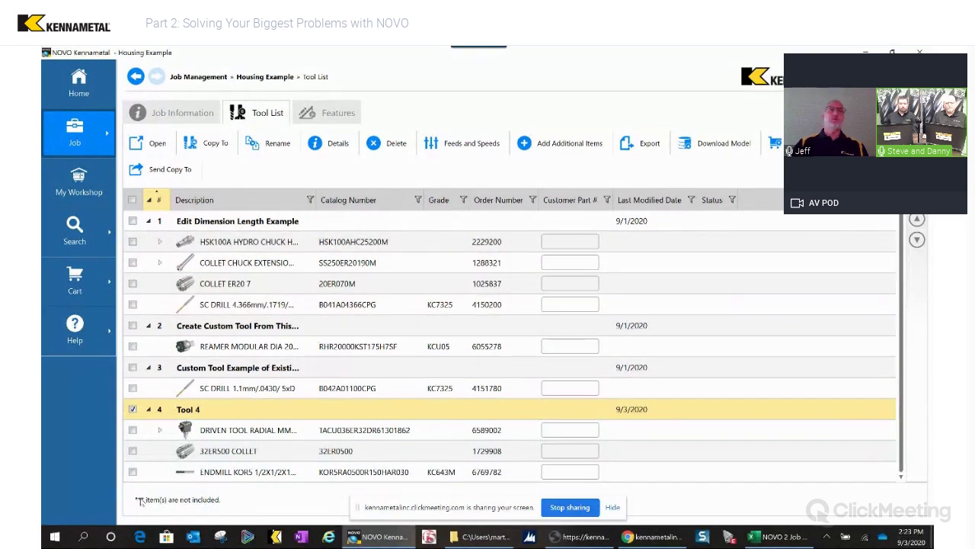
Import the features from AA-Housing 1.04.xml into the Housing Example job
click(323, 116)
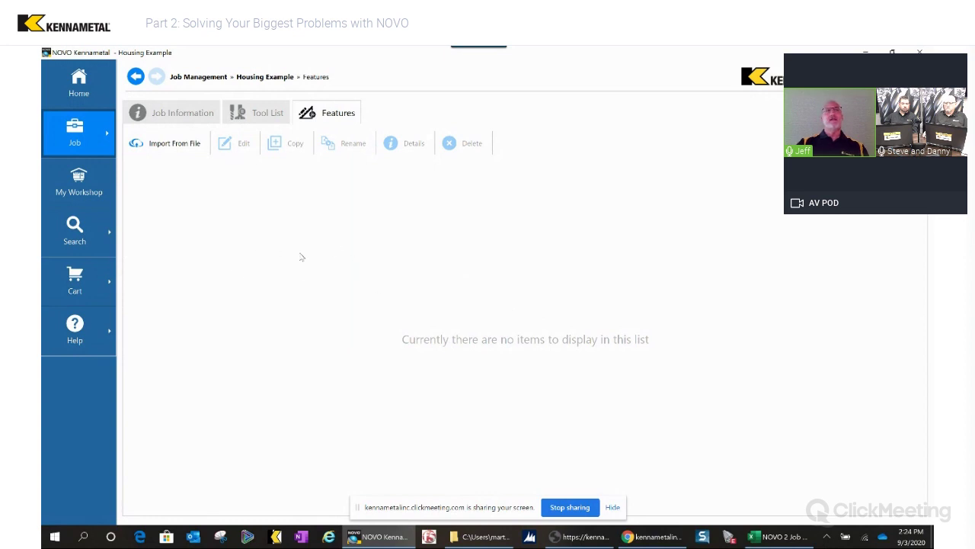
click(169, 144)
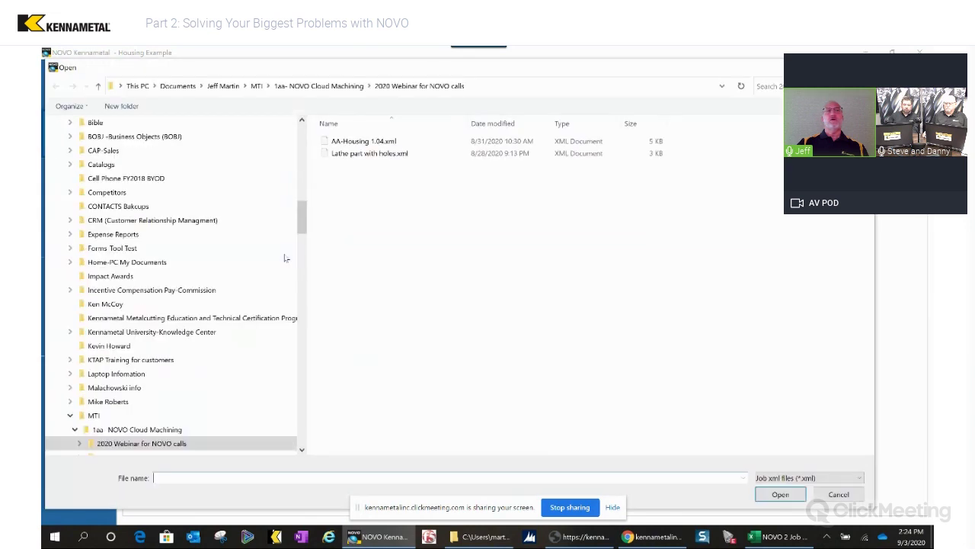
click(384, 145)
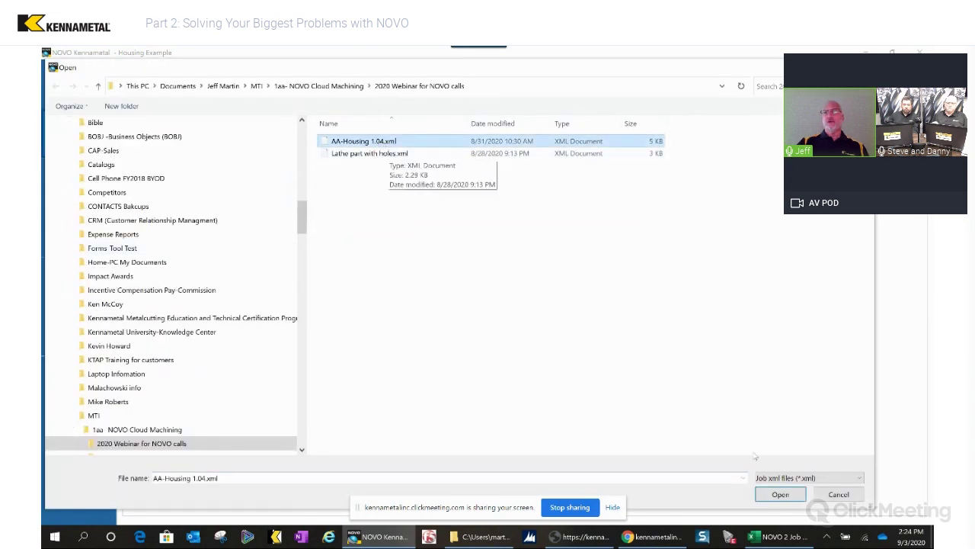
click(780, 494)
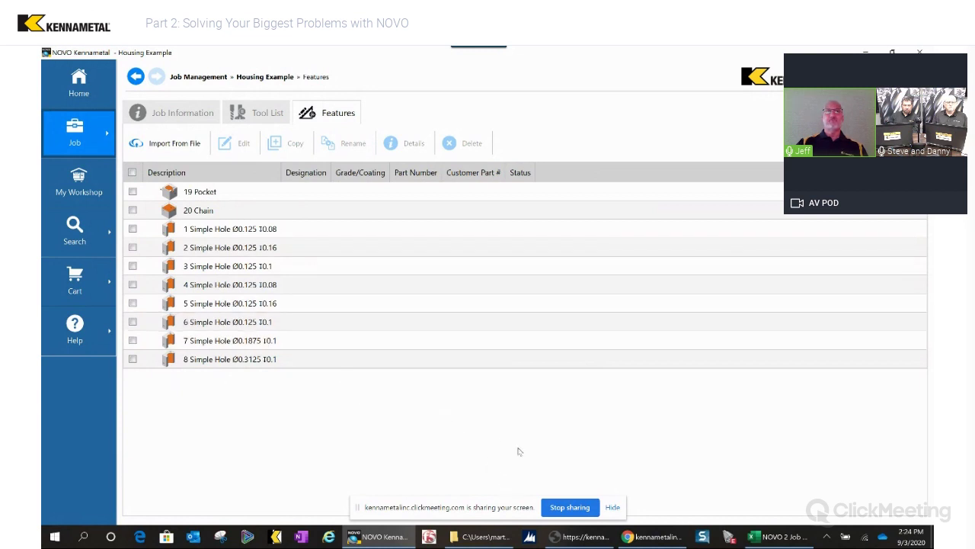
Open the 19 Pocket feature in the Tool Advisor and request tools for Strategy #2: Two Tools
click(213, 192)
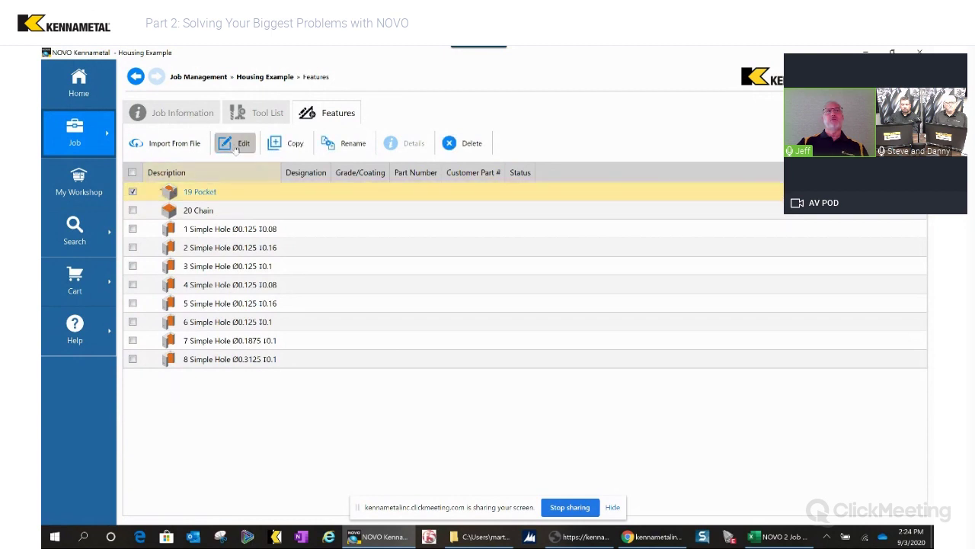
double_click(201, 196)
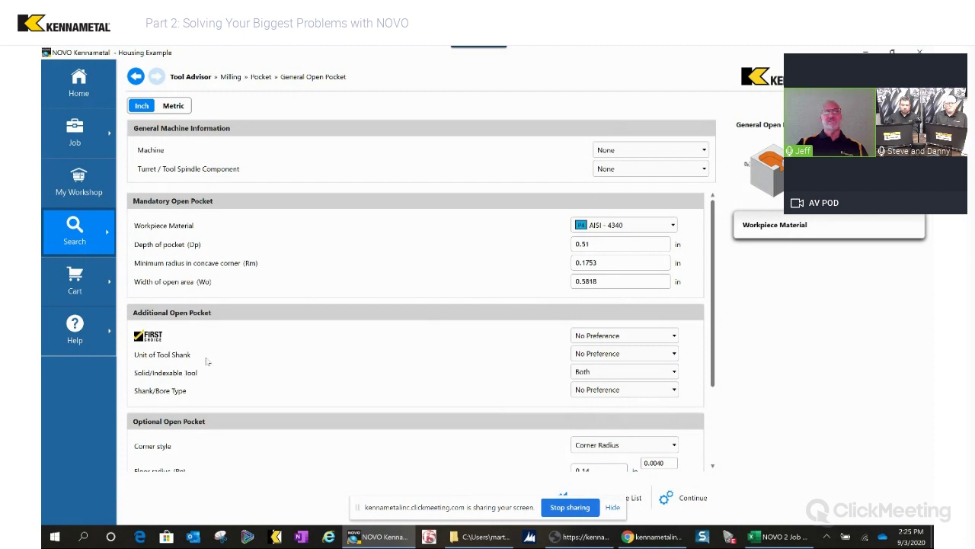
click(701, 504)
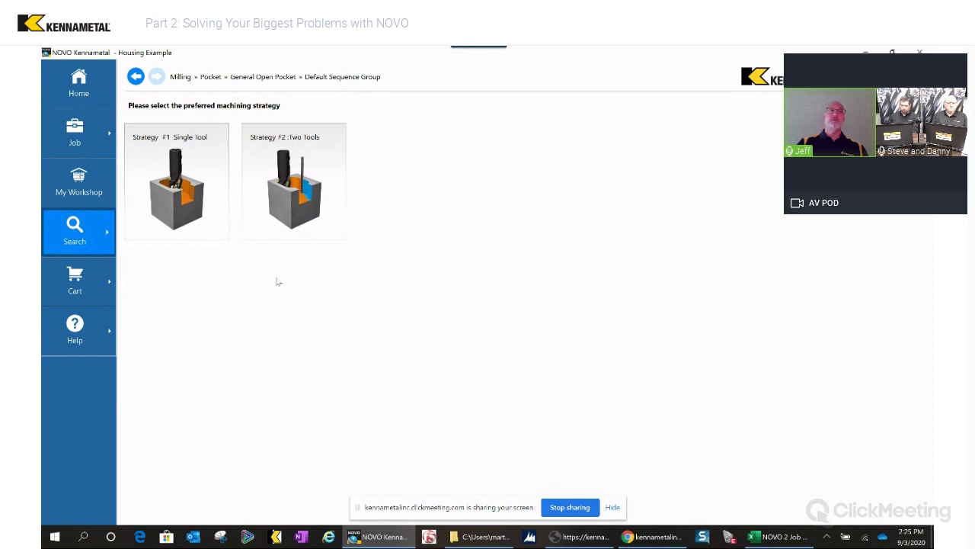
click(276, 207)
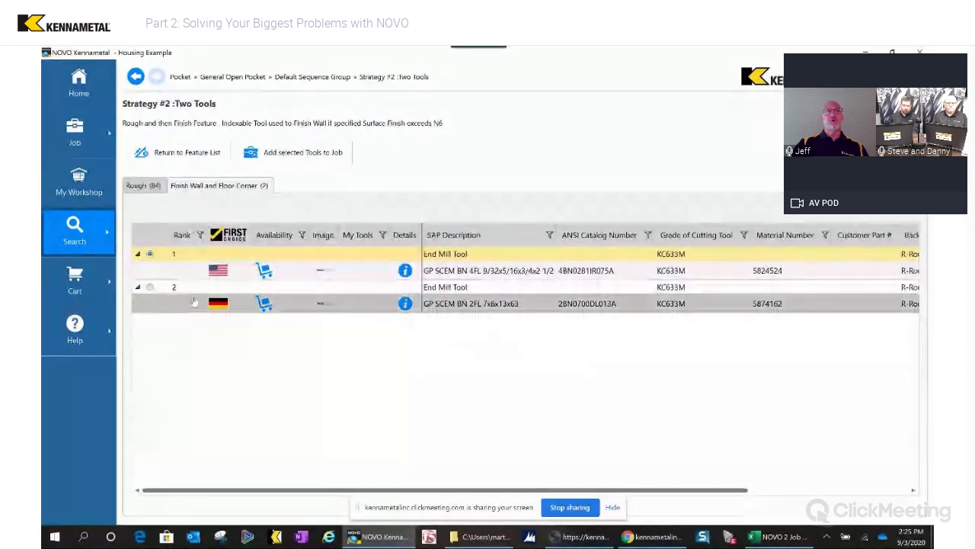
Filter the recommended roughing tools of Strategy #2 to show only the KCPK30 cutting tool grade
click(144, 185)
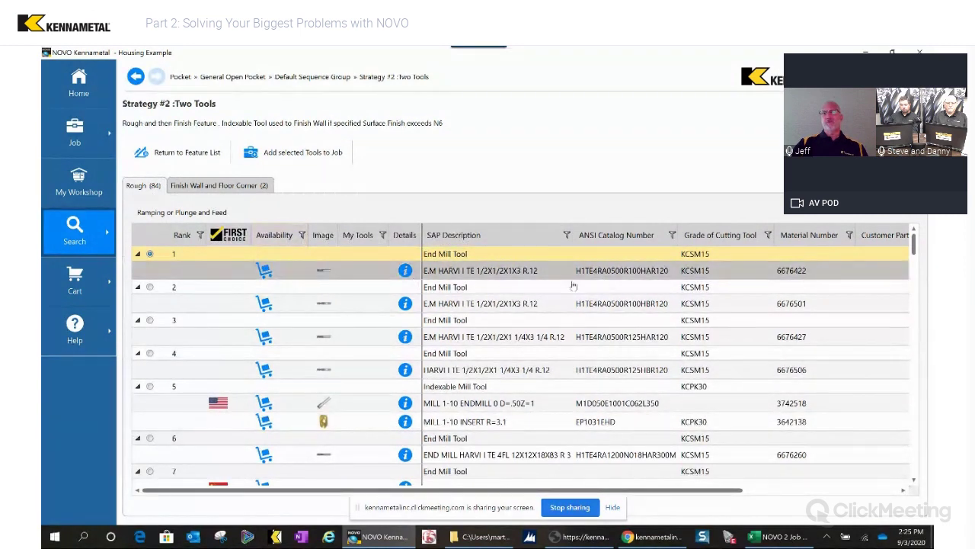
click(673, 235)
scroll(699, 343, down, 10)
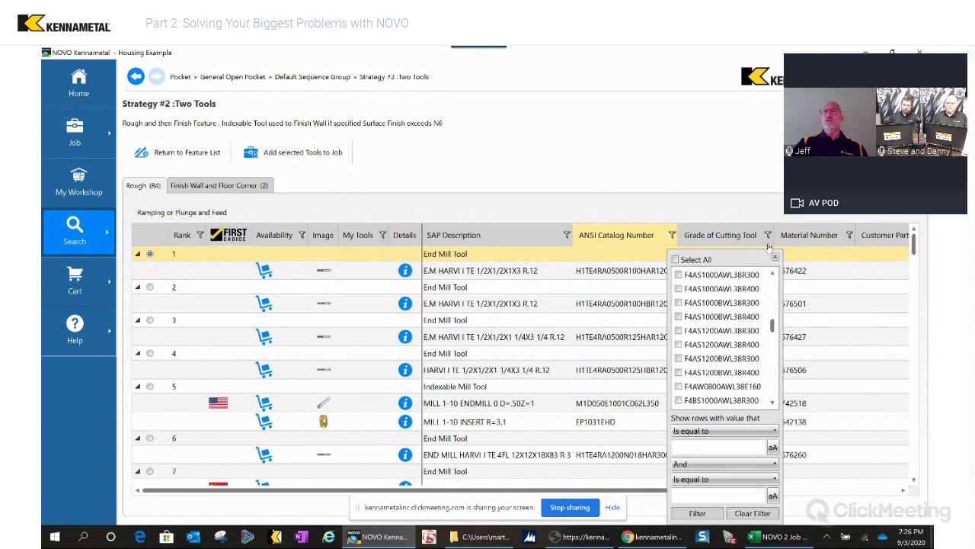
click(775, 256)
click(768, 236)
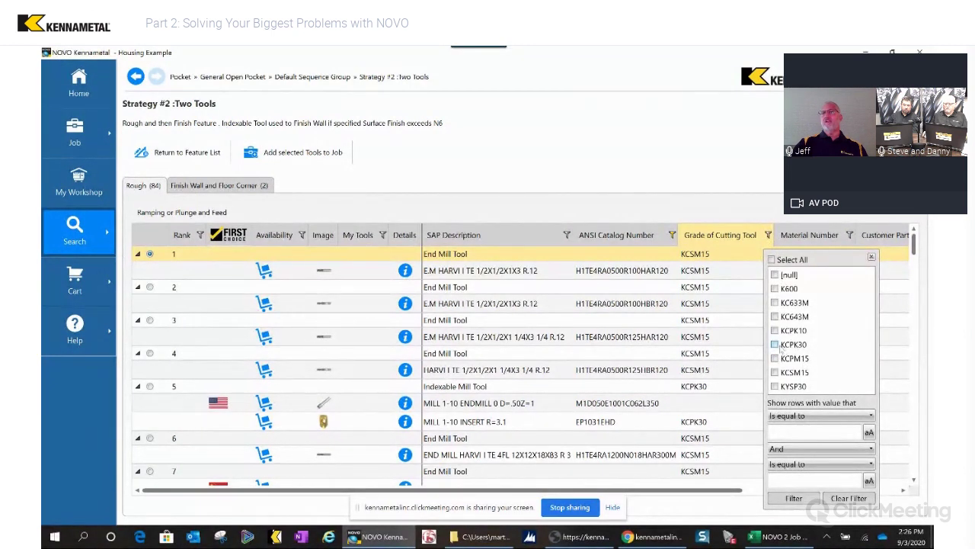
click(792, 499)
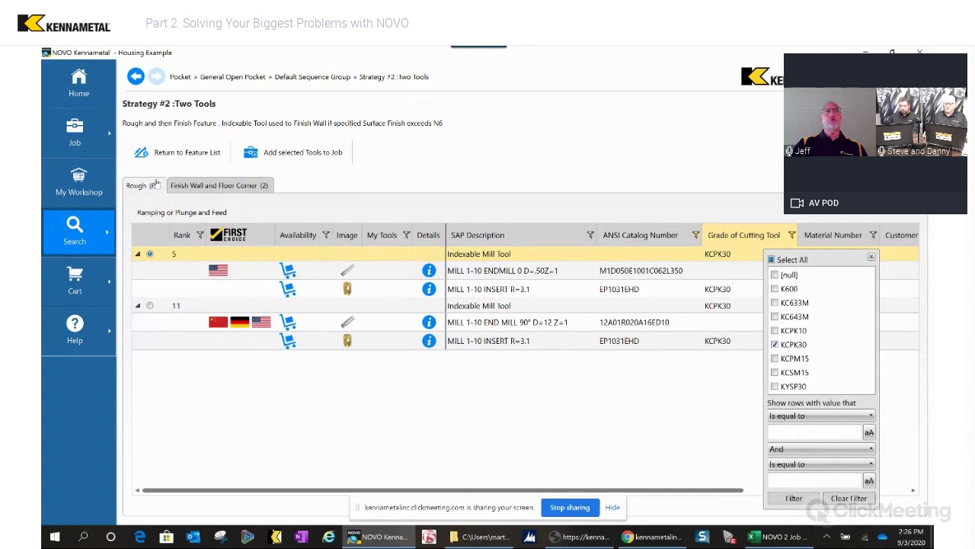
Add the rank 5 indexable mill with the selected finishing tool to the job and review them in the job's tool list
click(151, 255)
click(288, 155)
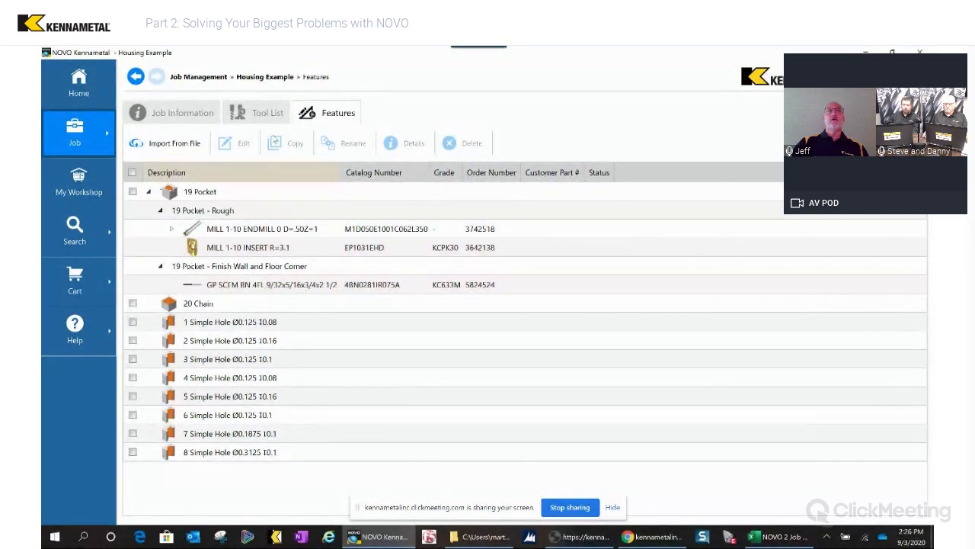
click(267, 114)
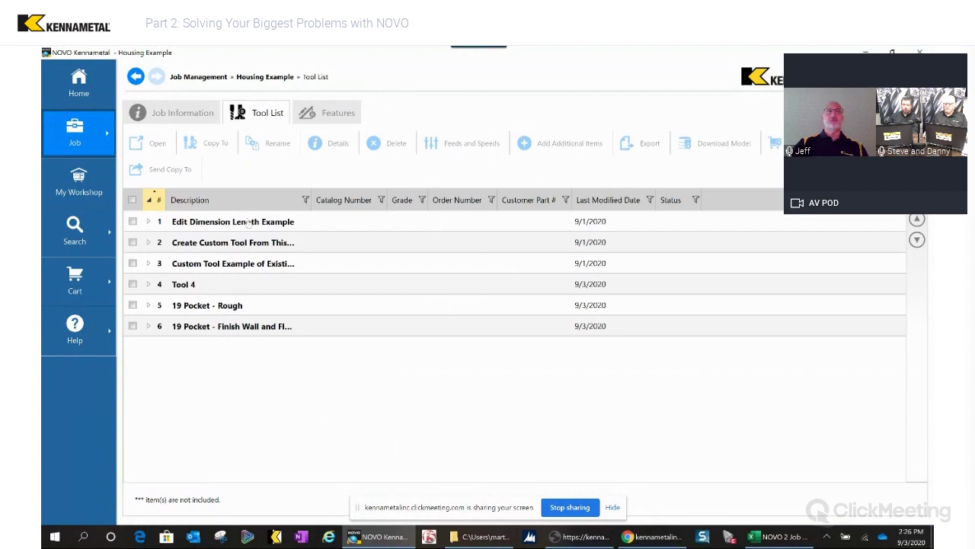
scroll(206, 387, down, 2)
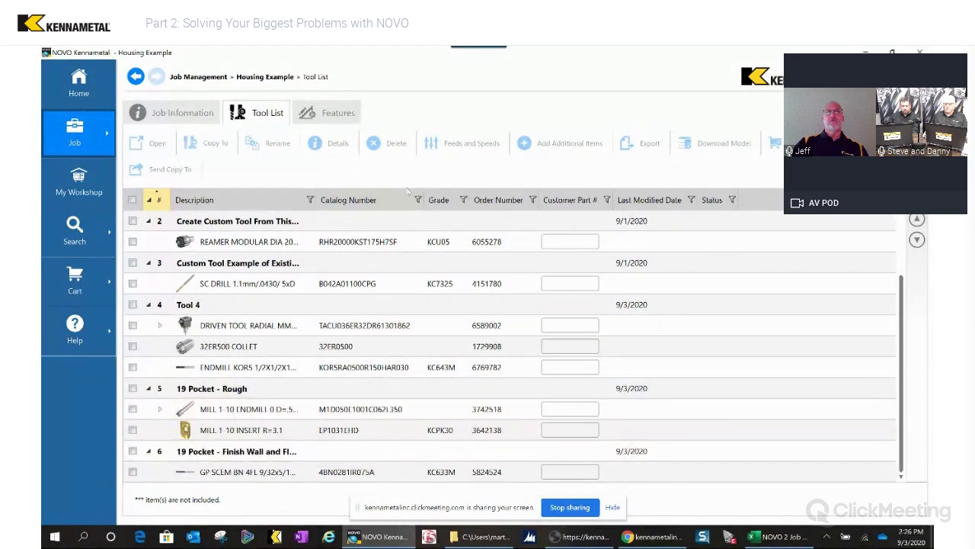
Open the job's 20 Chain feature in the Tool Advisor
click(339, 113)
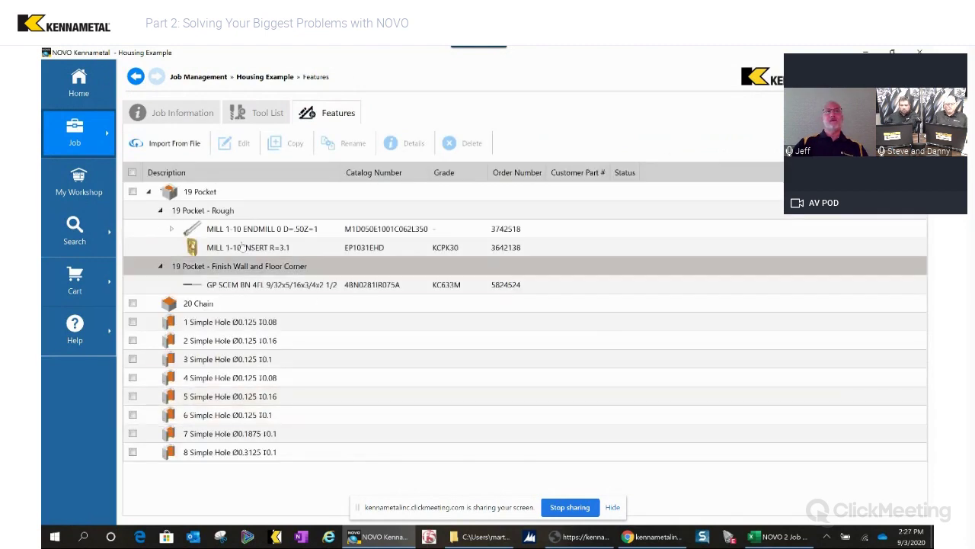
click(202, 307)
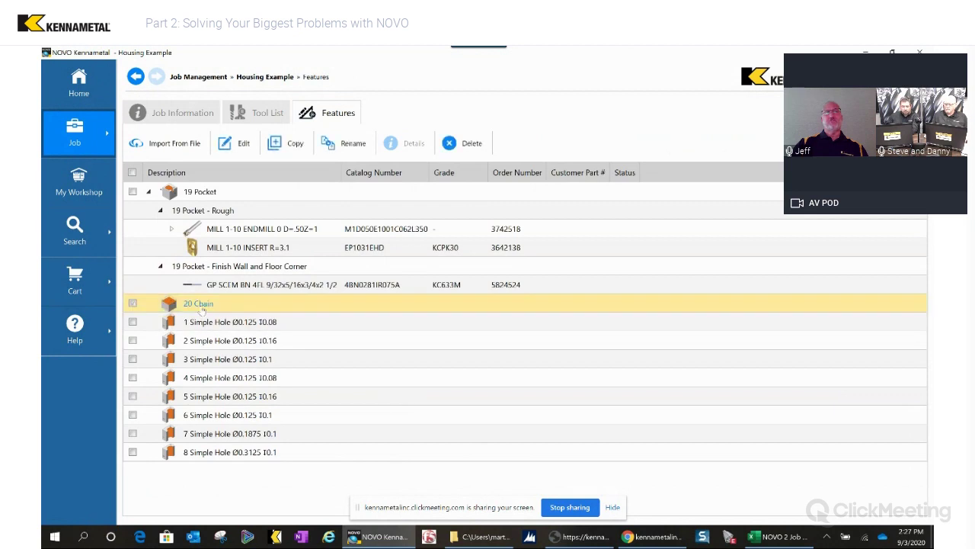
double_click(202, 304)
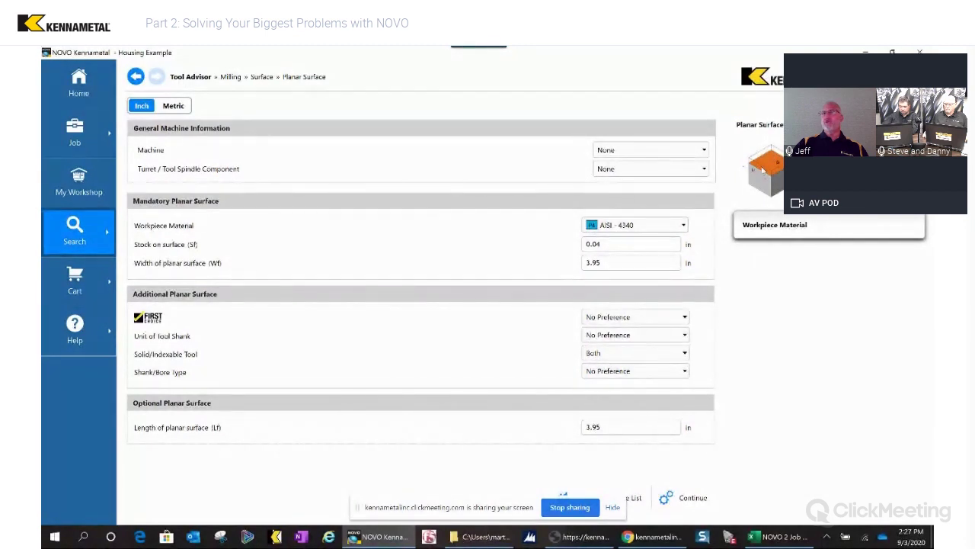
click(679, 501)
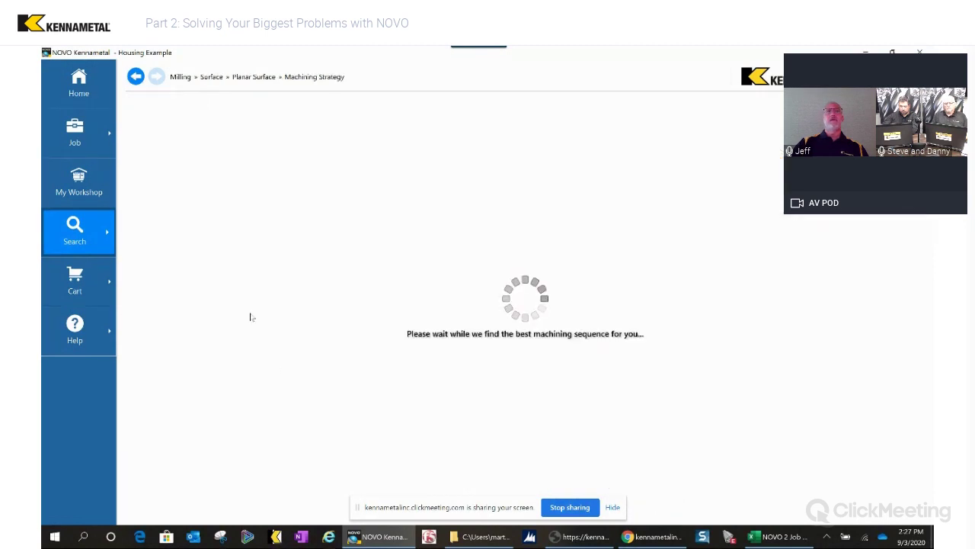
click(176, 190)
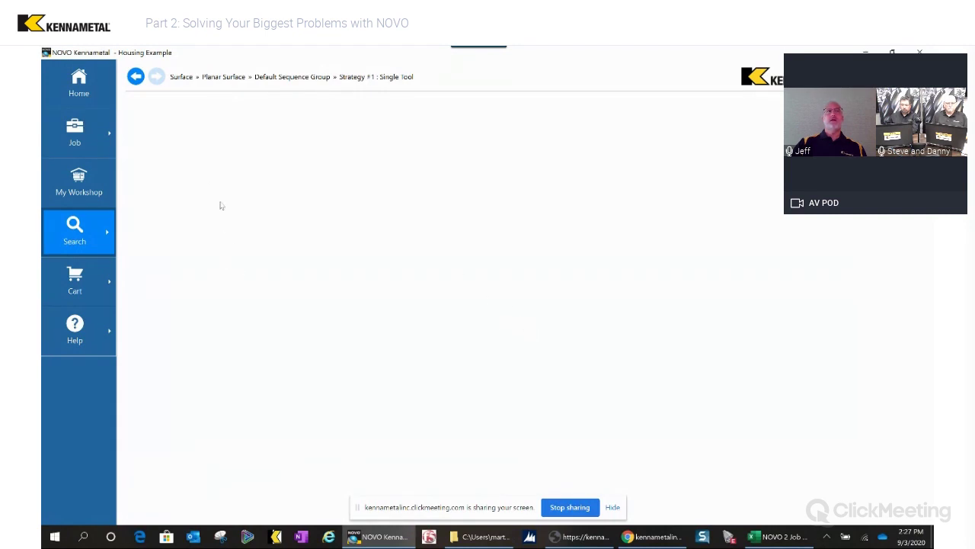
click(136, 76)
click(137, 77)
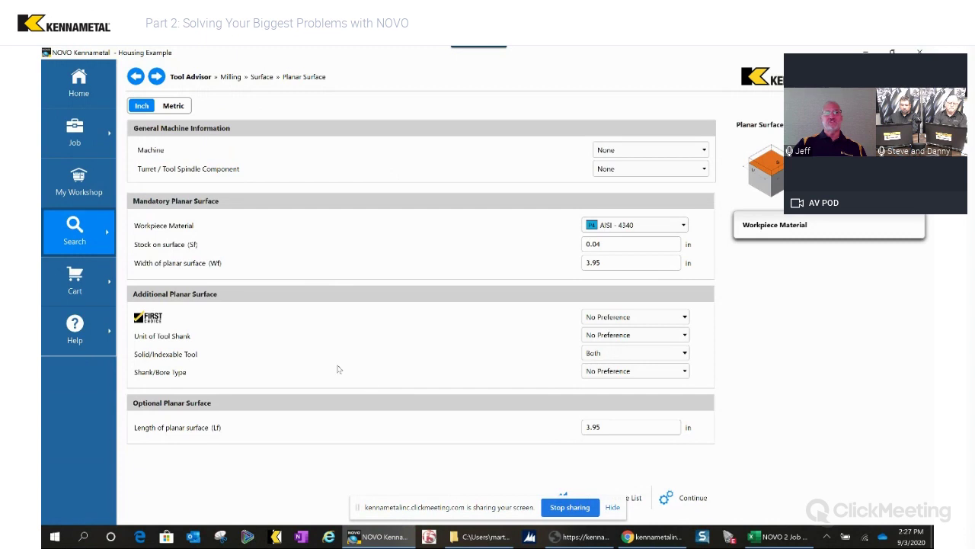
Set the unit of tool shank to Inch and request tools for Strategy #1: Single Tool
click(637, 335)
click(608, 387)
click(683, 498)
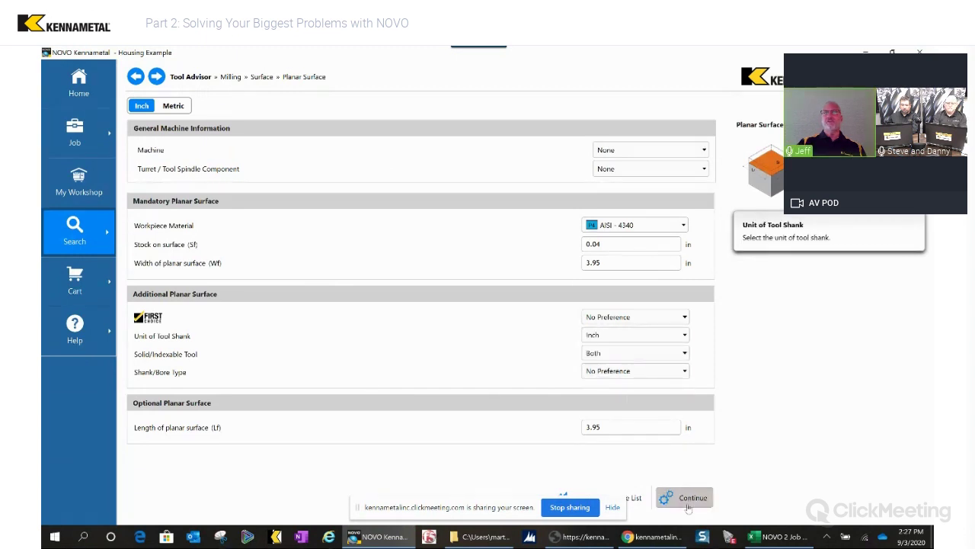
click(201, 218)
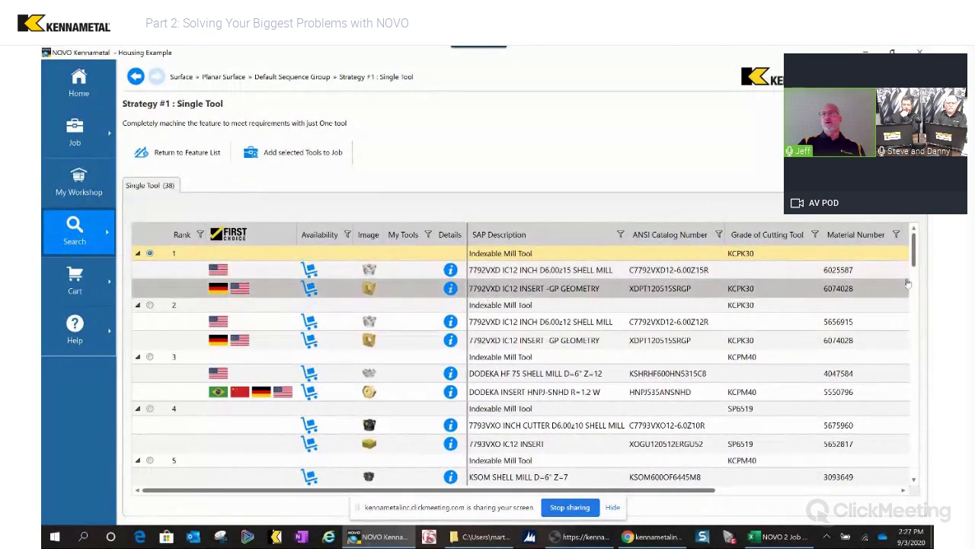
Review the recommended single tools and add the rank 1 indexable shell mill and its insert to the job
scroll(913, 348, down, 5)
scroll(914, 349, down, 10)
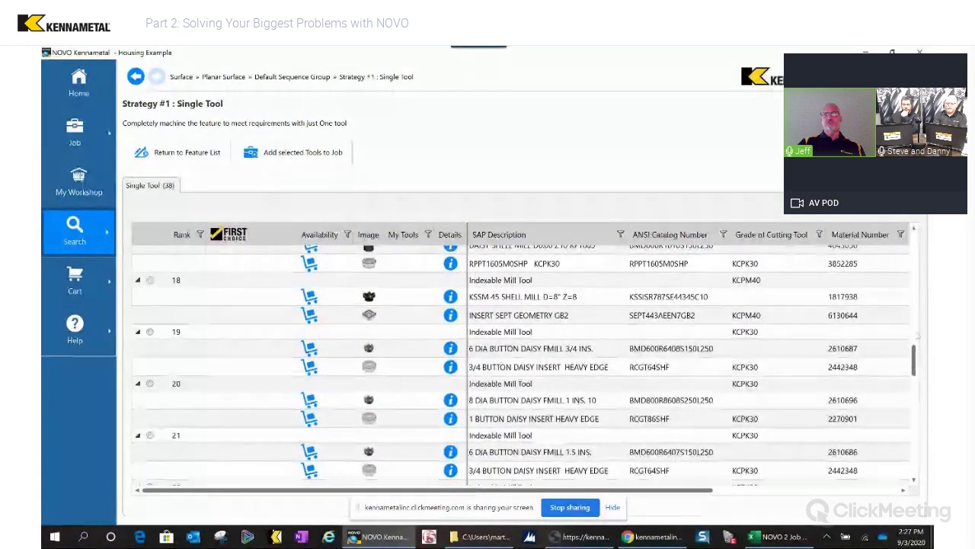
scroll(918, 336, up, 15)
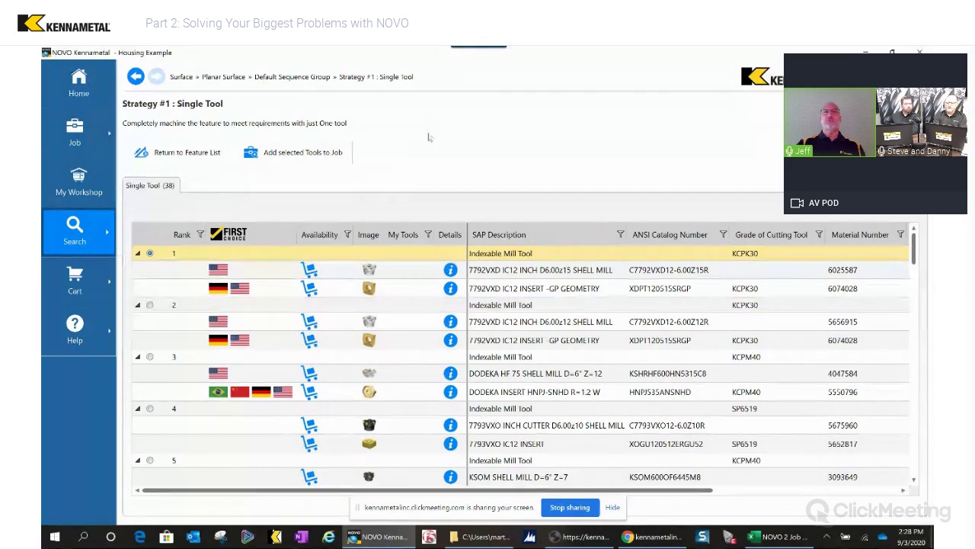
click(282, 155)
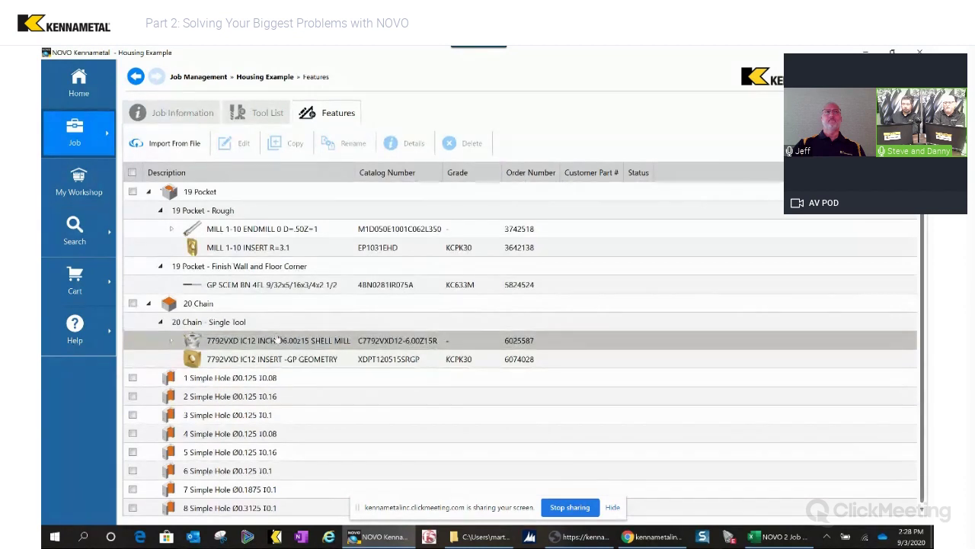
Open the 19 Pocket - Rough assembly from the job's tool list, check it in the 3D Viewer, and return to the job
click(173, 113)
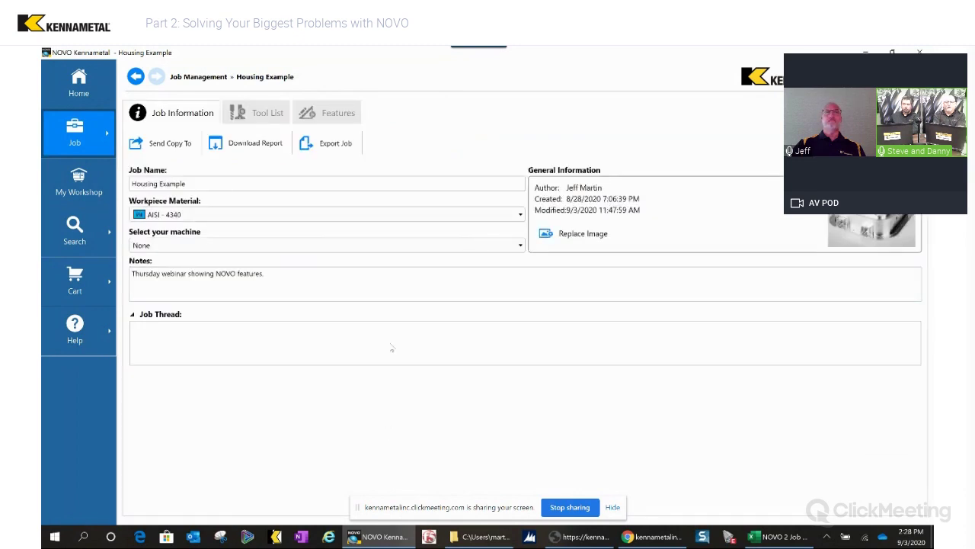
click(266, 111)
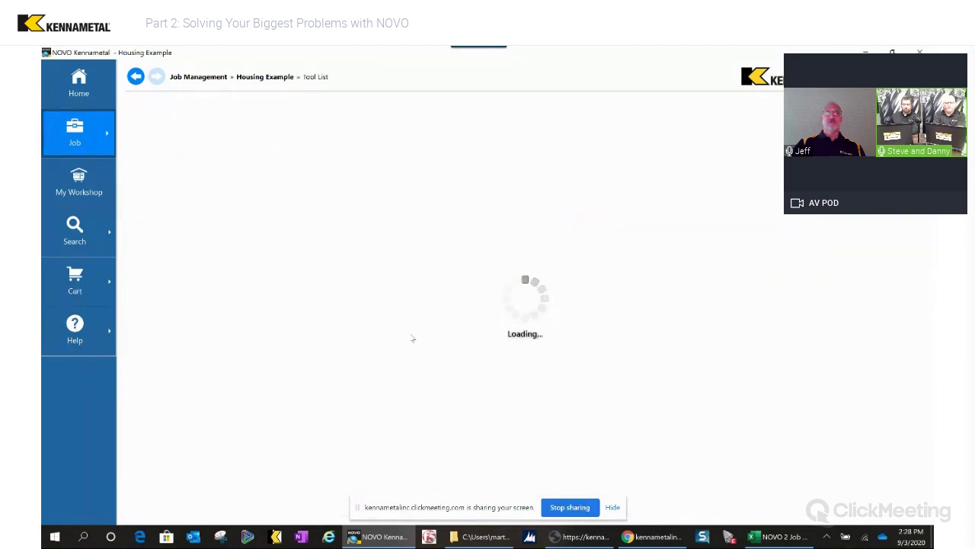
scroll(412, 412, down, 3)
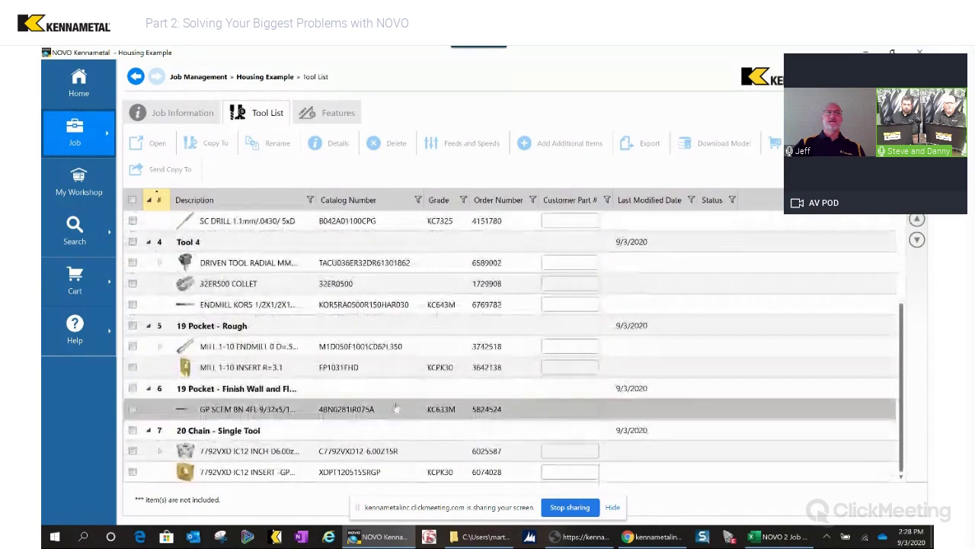
double_click(211, 333)
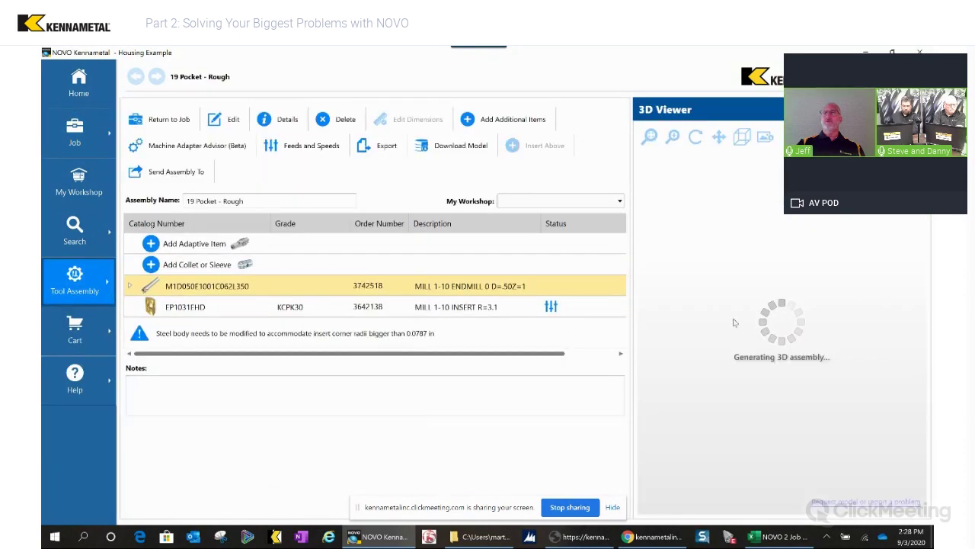
drag(669, 392, 672, 412)
click(918, 109)
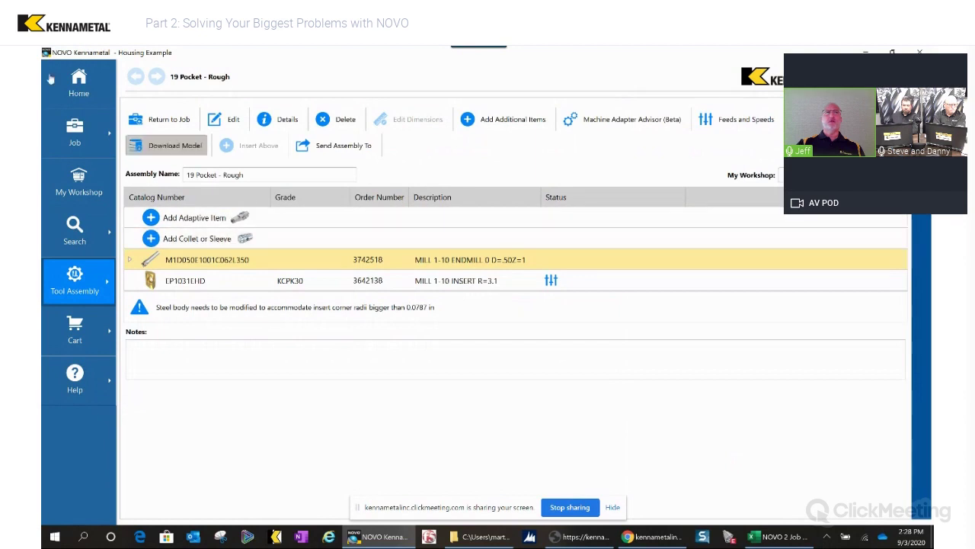
click(172, 125)
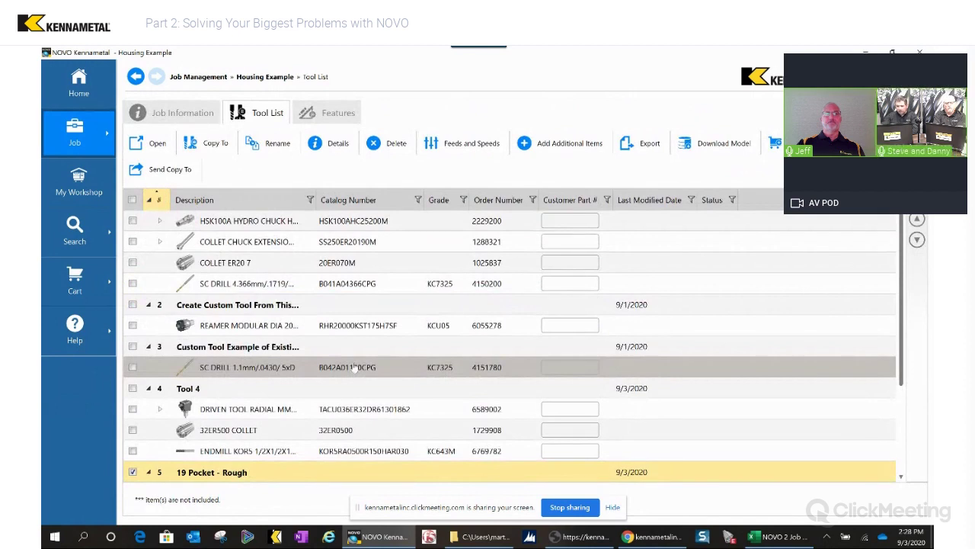
Open the 20 Chain - Single Tool assembly, inspect the shell mill from another angle in the 3D Viewer, and close the viewer
scroll(354, 368, down, 3)
click(206, 430)
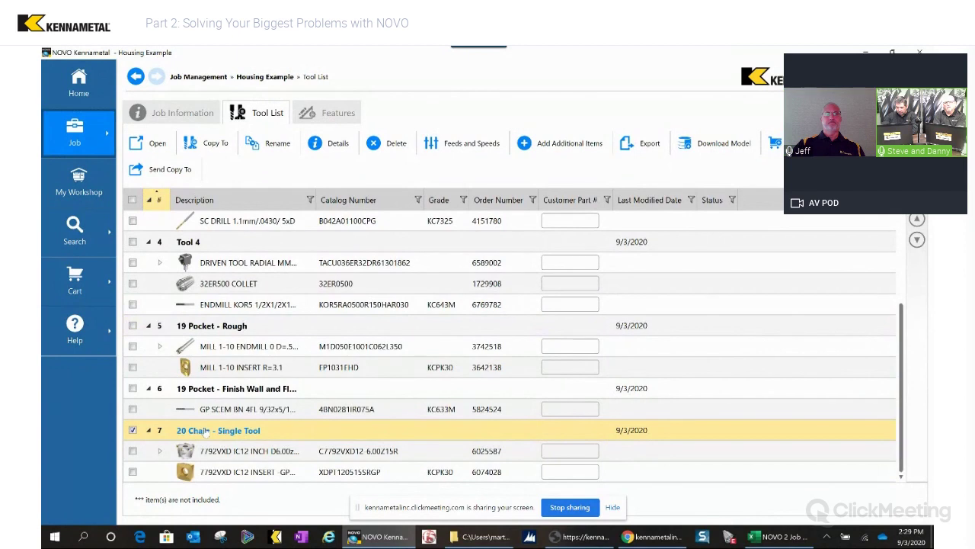
double_click(206, 431)
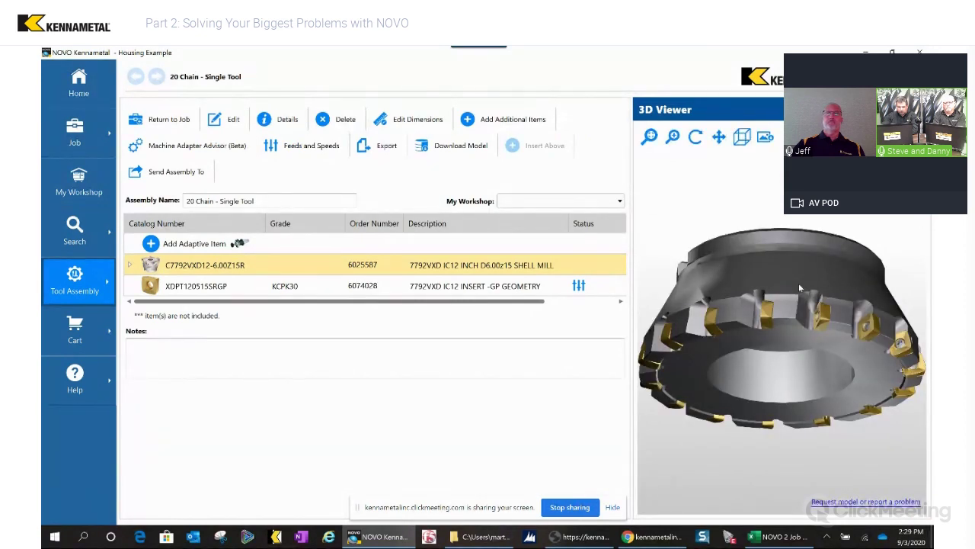
drag(799, 283, 745, 287)
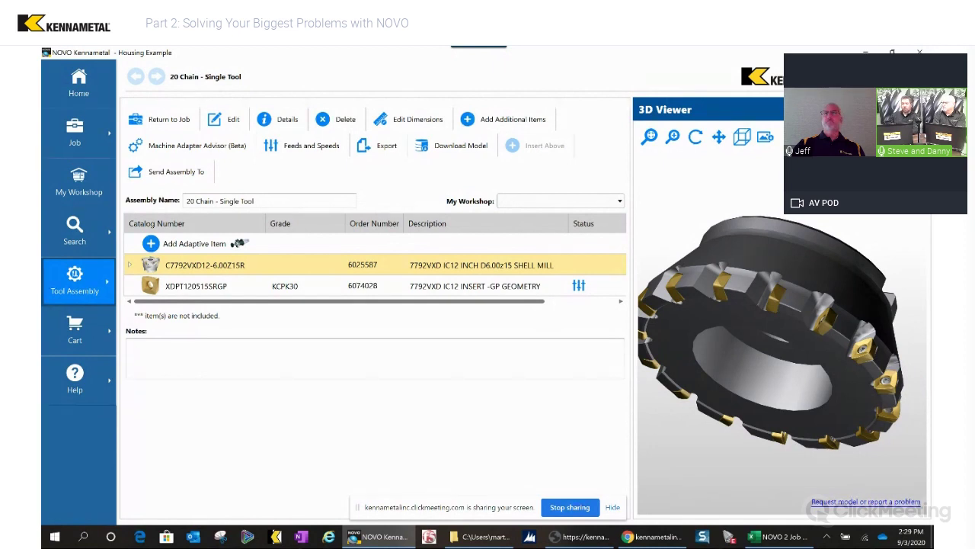
click(918, 109)
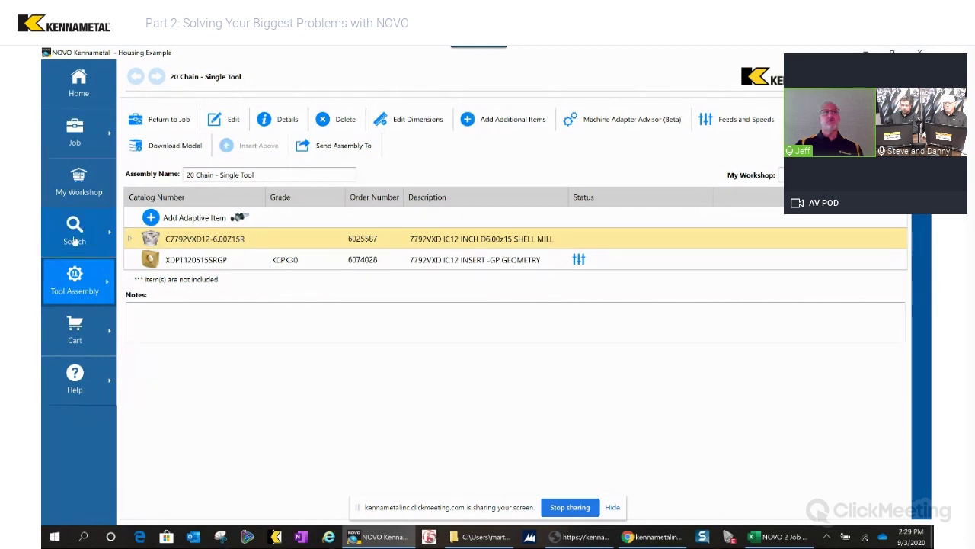
Use Quick Search to find the catalog item 6055278
mouse_move(76, 238)
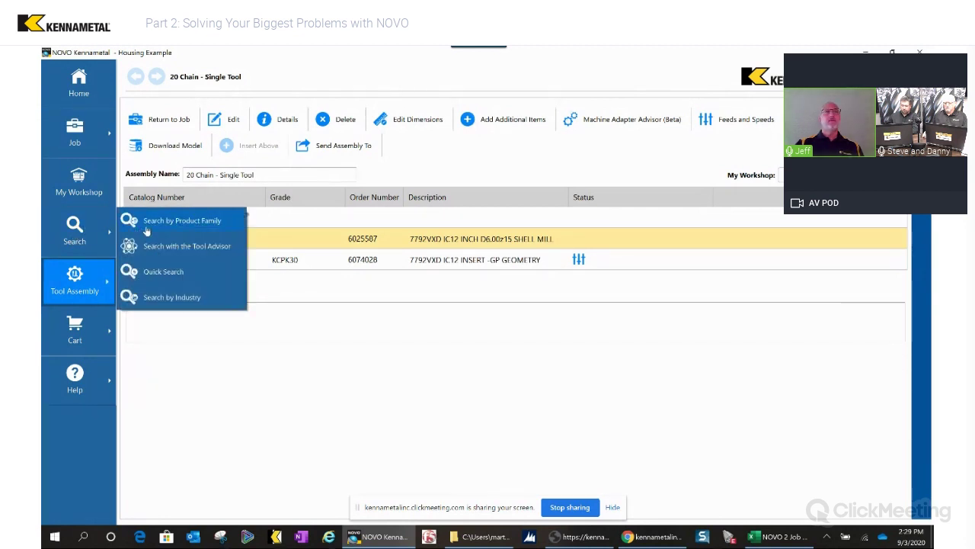
click(152, 273)
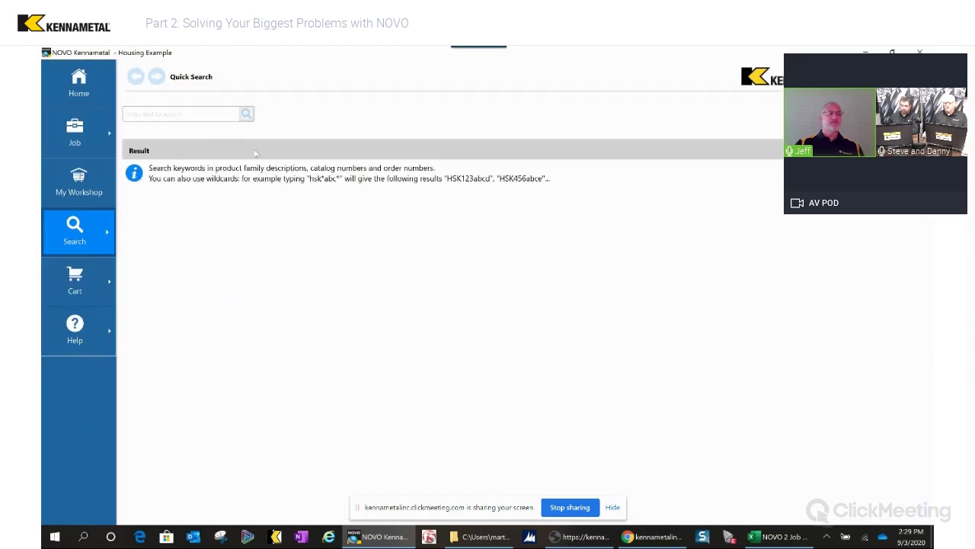
text(605527)
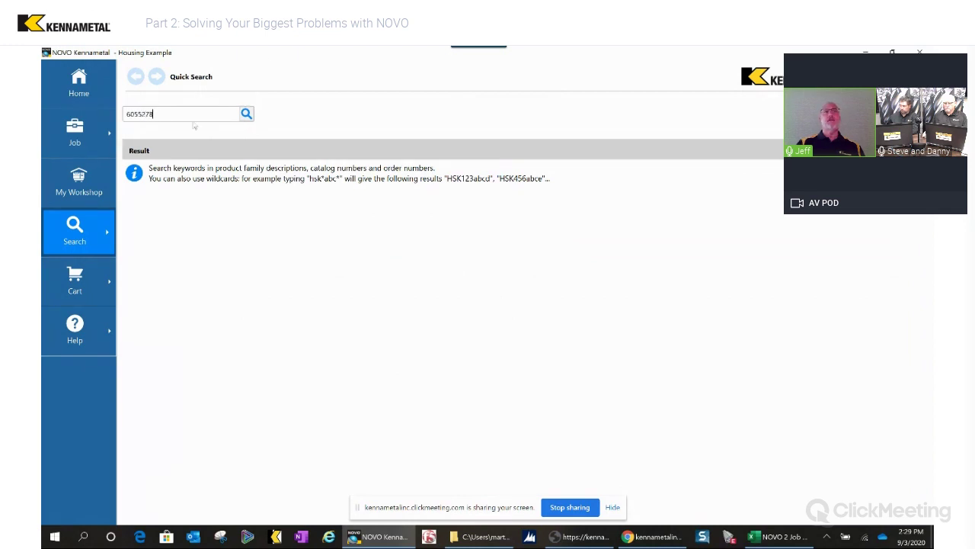
text(8)
click(246, 114)
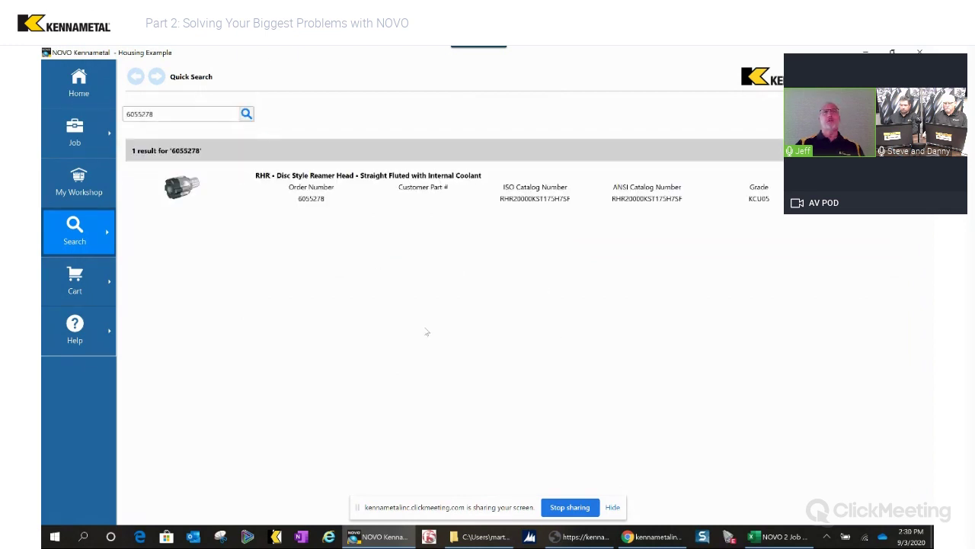
Open the RHR Disc Style Reamer Head product page from the search result and switch its item table to metric units
click(335, 192)
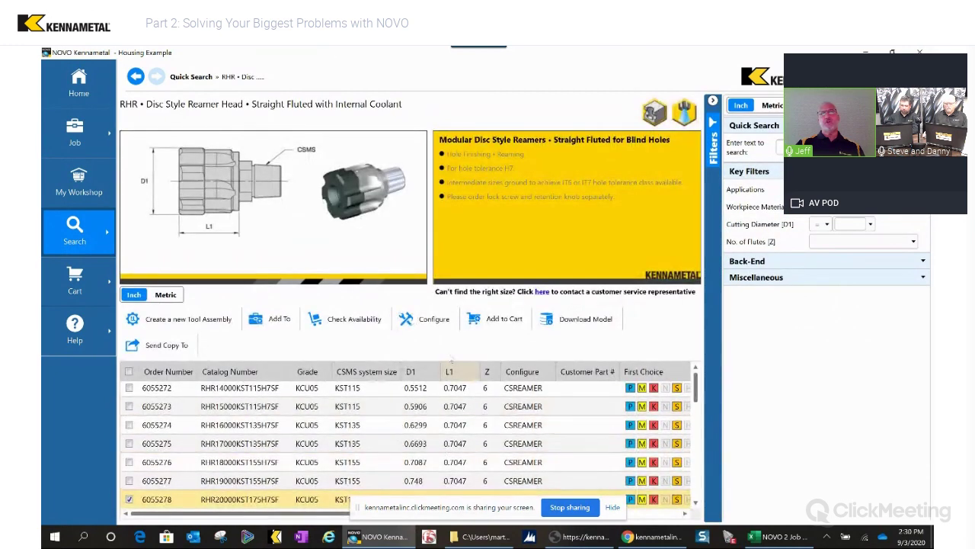
scroll(281, 491, down, 1)
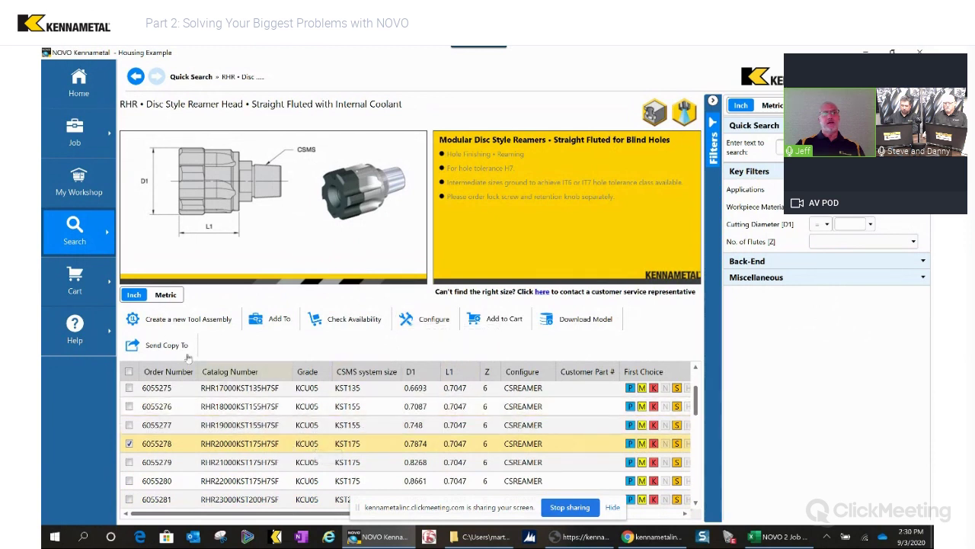
click(159, 296)
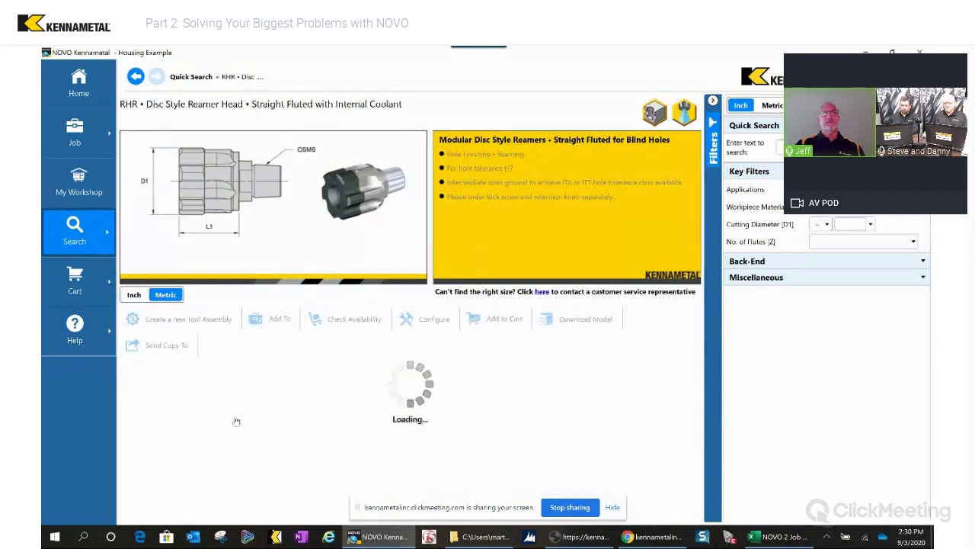
Open the custom tool configuration for reamer head 6055278 and set its D1 hole diameter to 19.99
scroll(236, 433, down, 3)
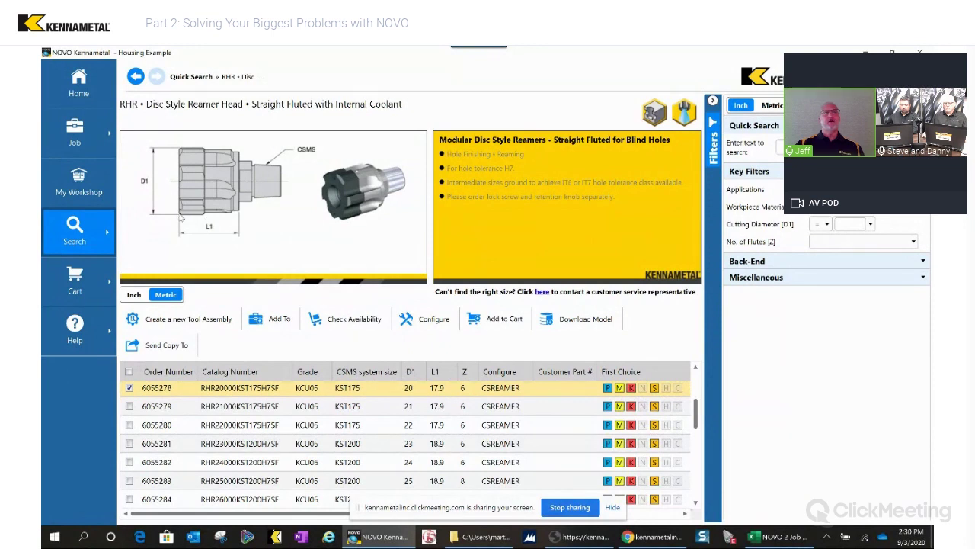
click(415, 326)
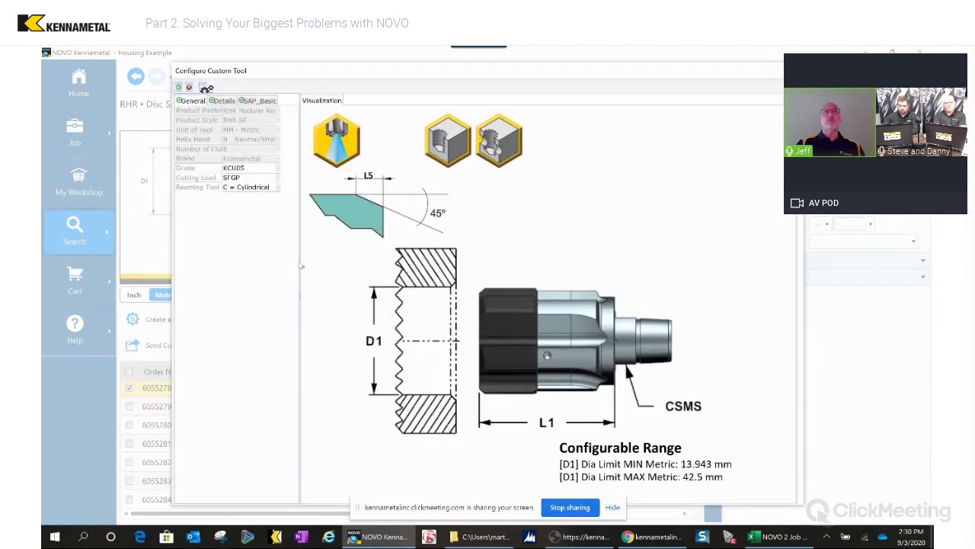
click(221, 101)
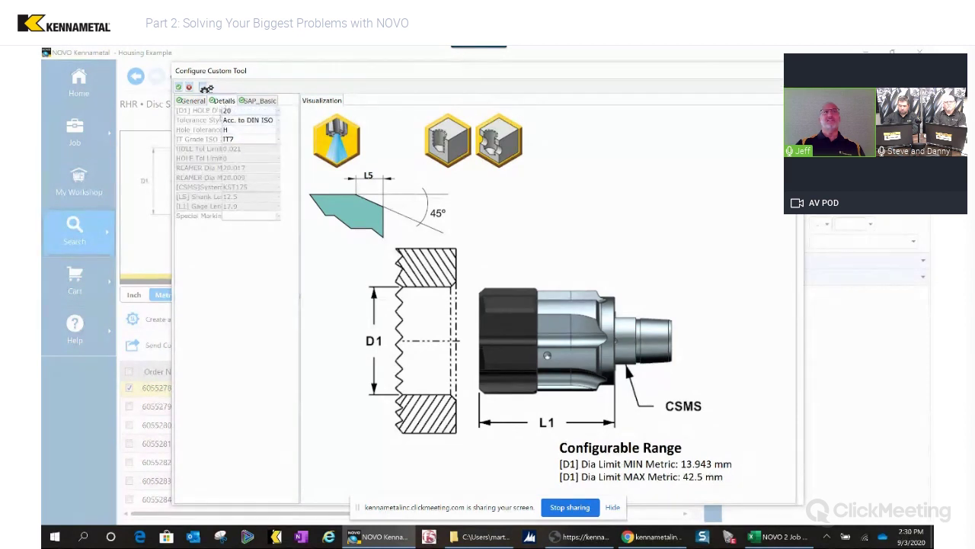
double_click(237, 110)
text(19)
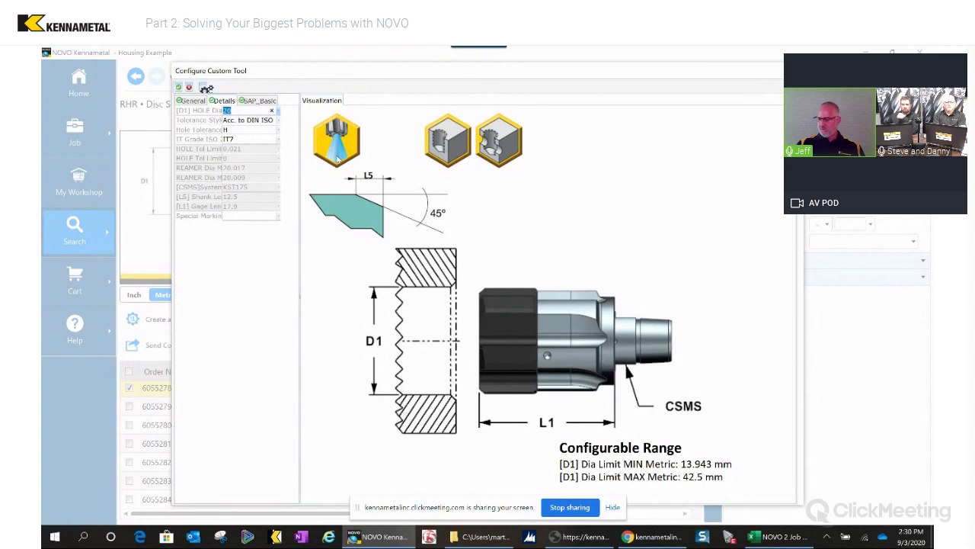
key(BackSpace)
key(BackSpace)
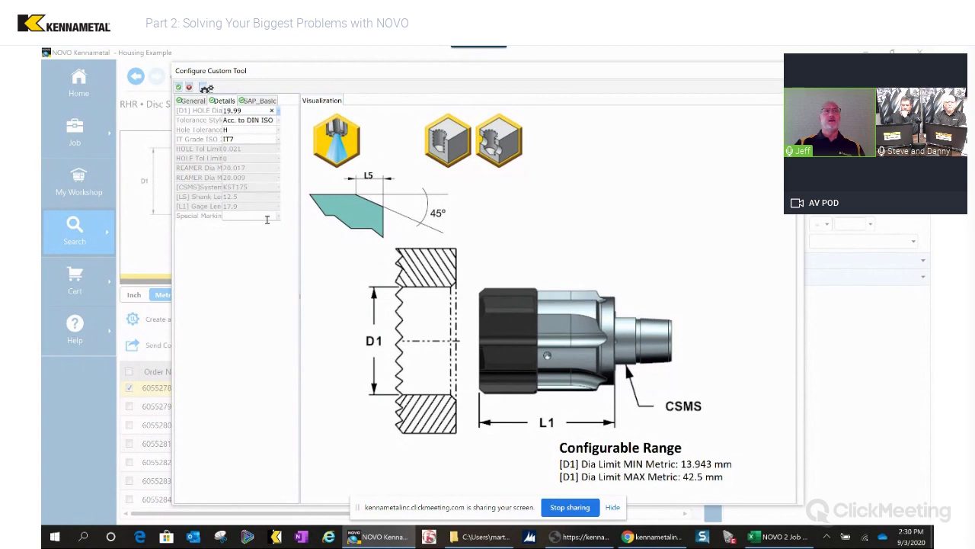
Change the custom reamer's cutting lead to SFP and update the configuration
click(192, 101)
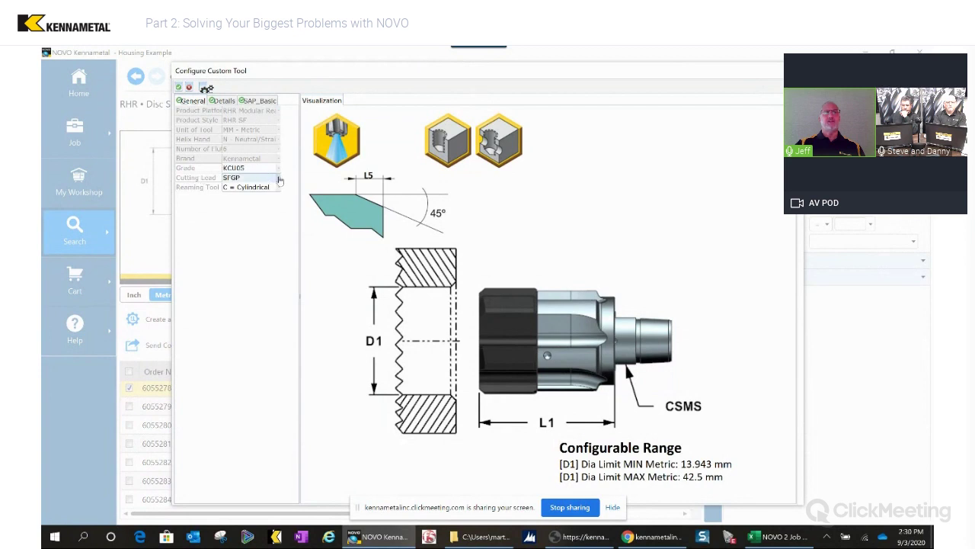
click(279, 179)
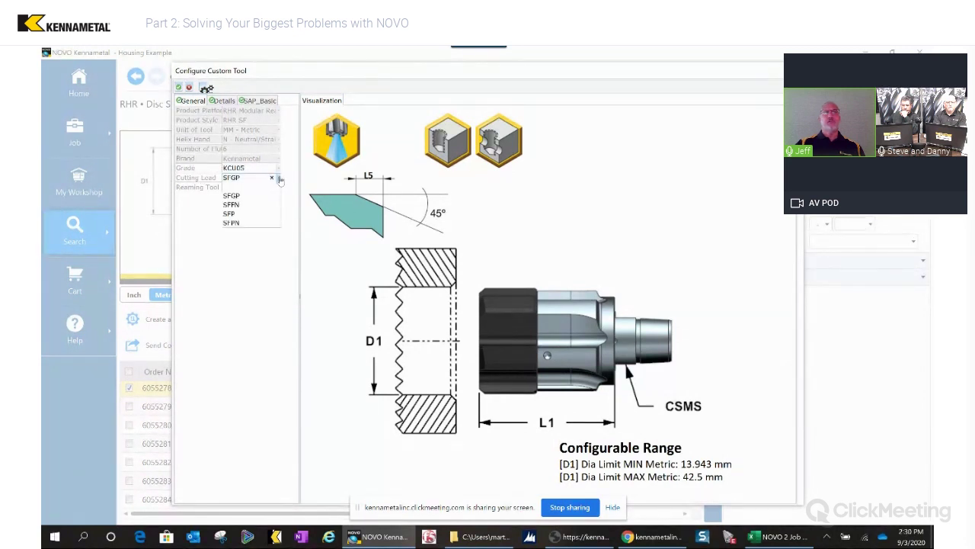
click(230, 216)
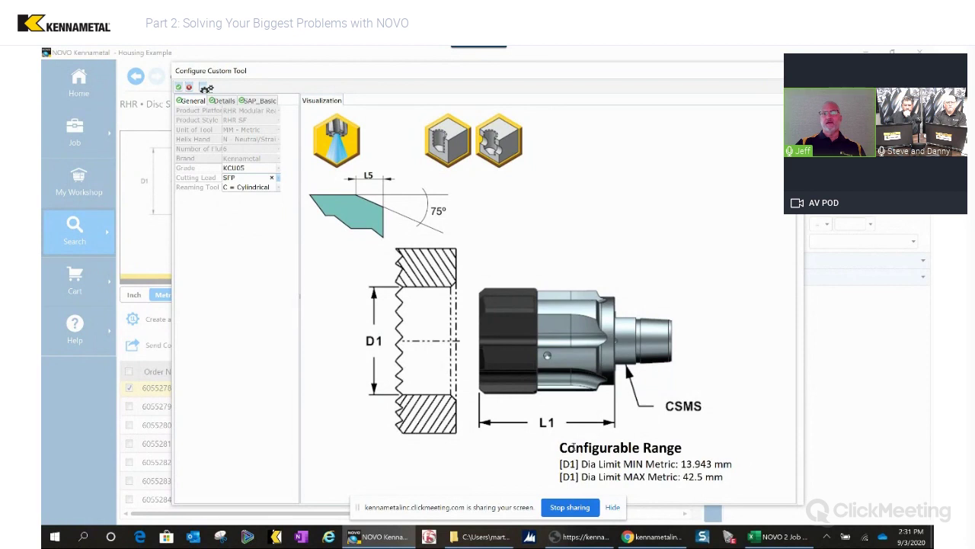
click(179, 87)
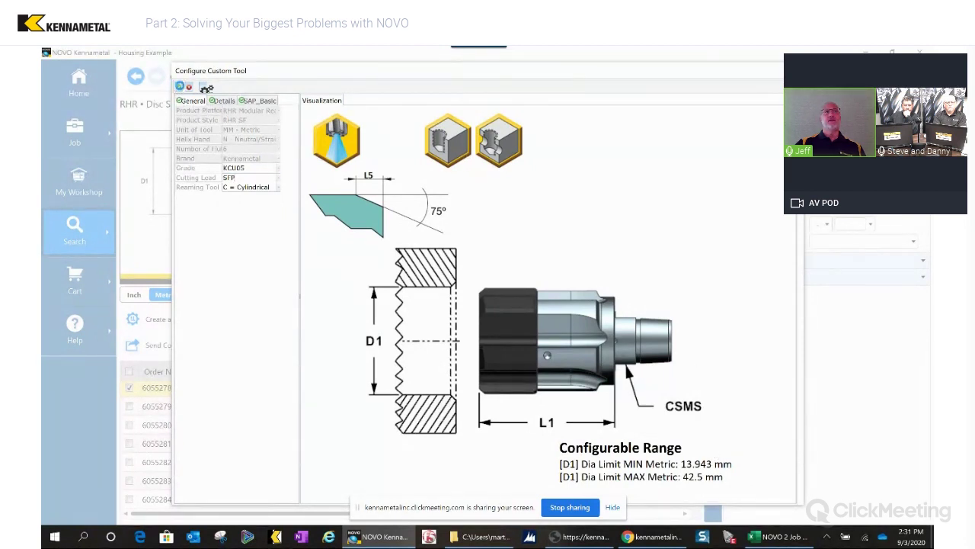
Try to request a quote for the custom reamer in quantities of 1, 3 and 30, and close the request
click(206, 88)
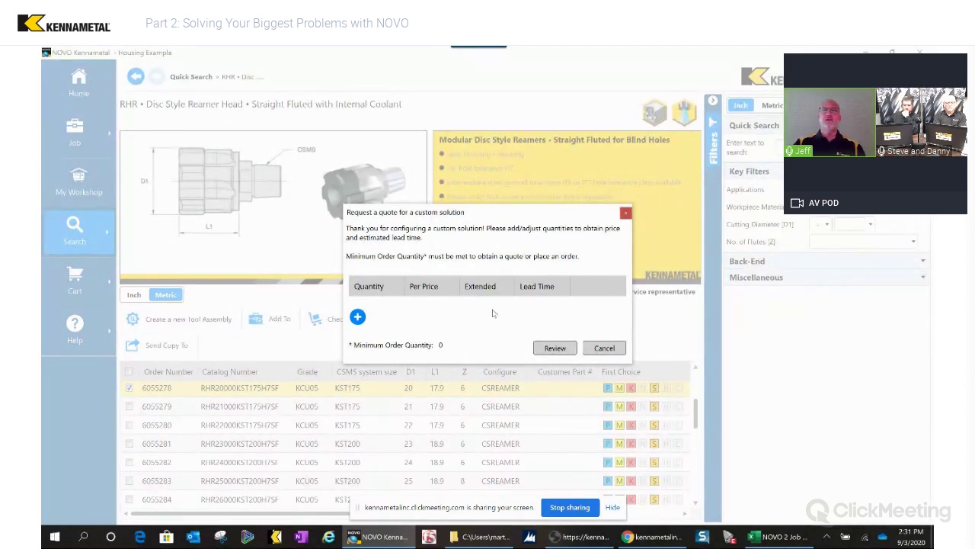
click(358, 317)
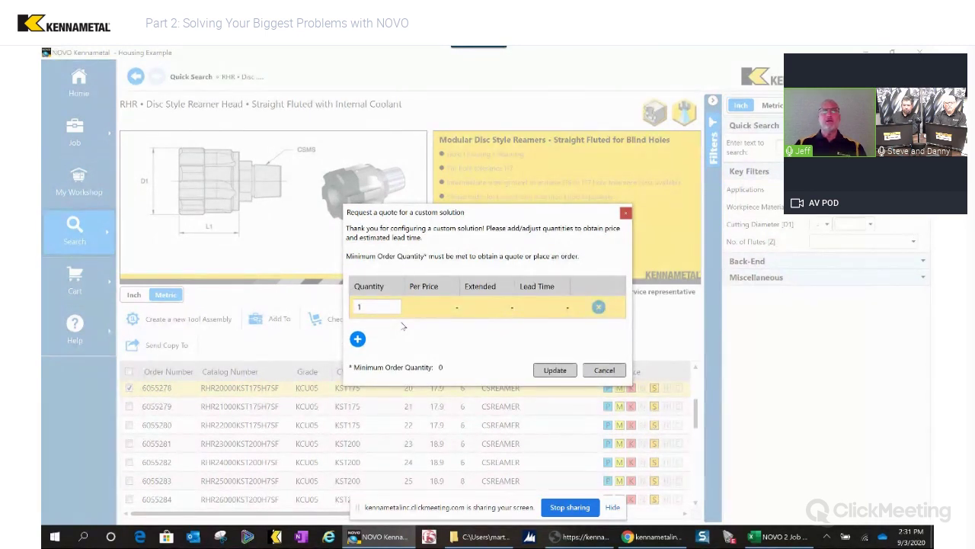
click(357, 339)
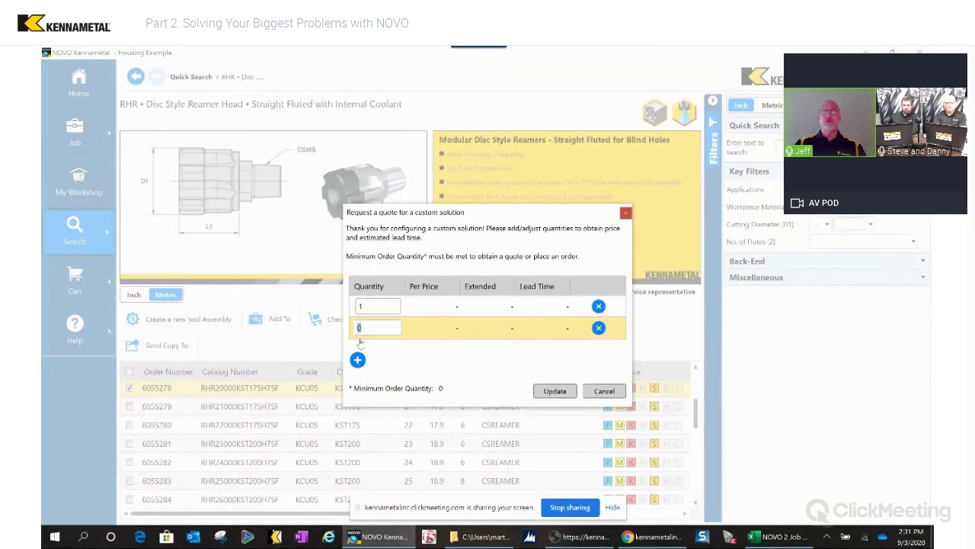
text(3)
click(357, 359)
text(30)
click(555, 412)
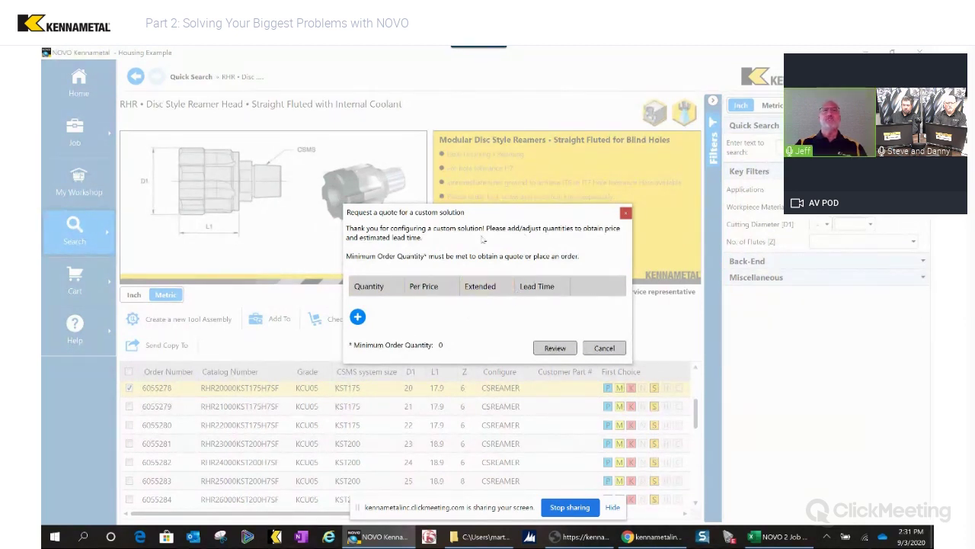
click(626, 214)
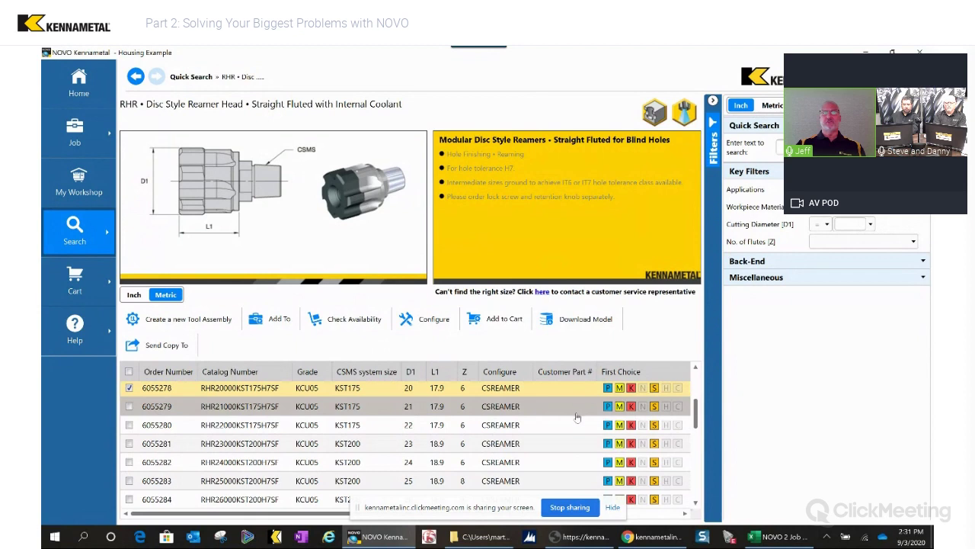
Open Quote REAMER.PDF from the 2020 Webinar for NOVO calls folder, review its line item and configuration details, and close it
click(478, 537)
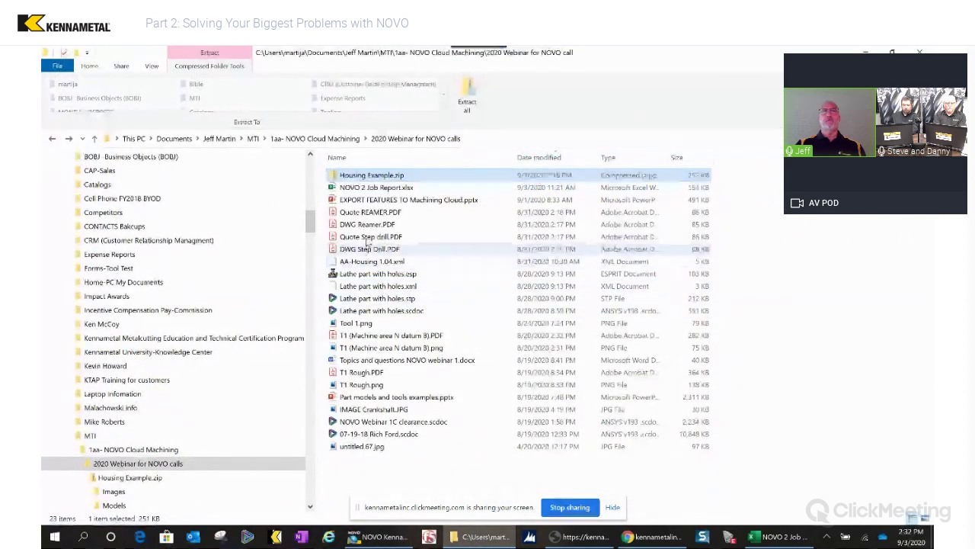
click(377, 213)
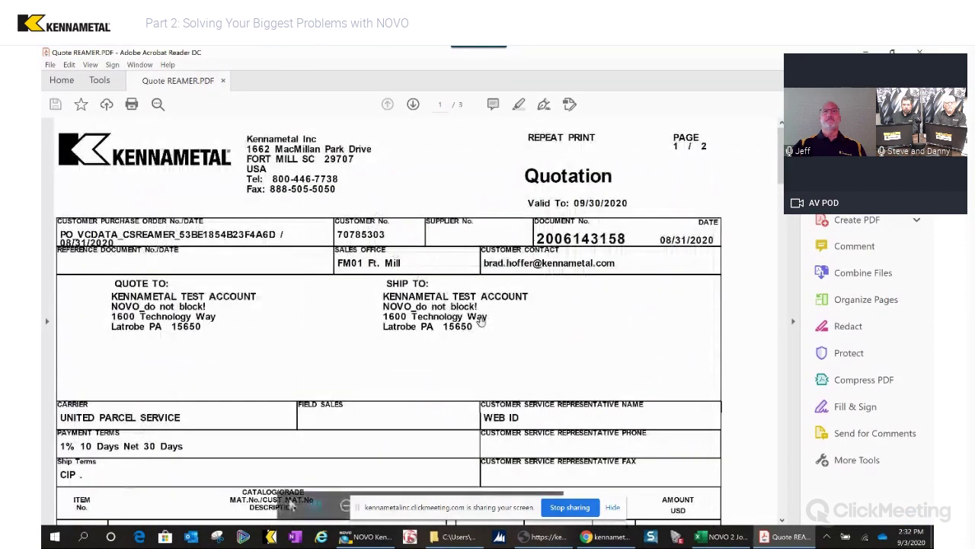
scroll(576, 348, down, 3)
scroll(576, 348, down, 2)
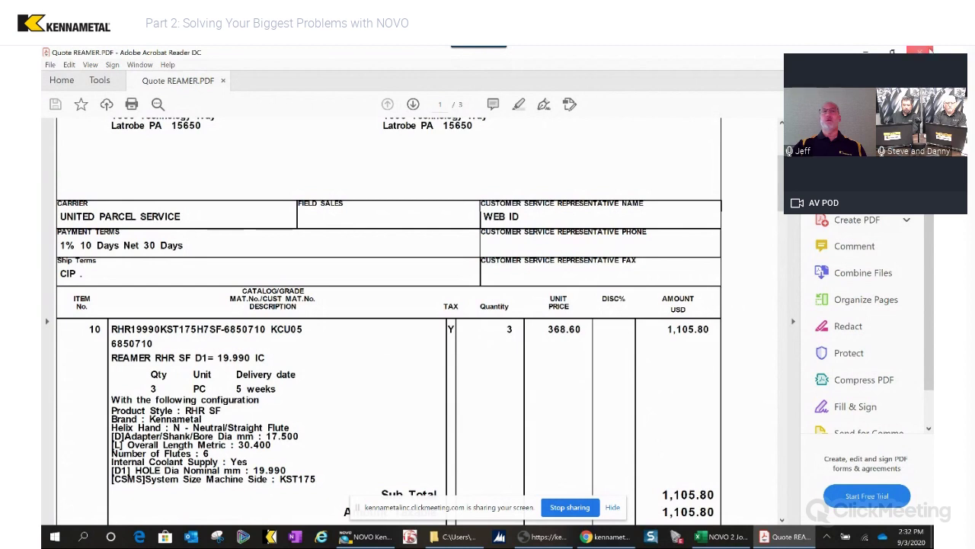
click(920, 49)
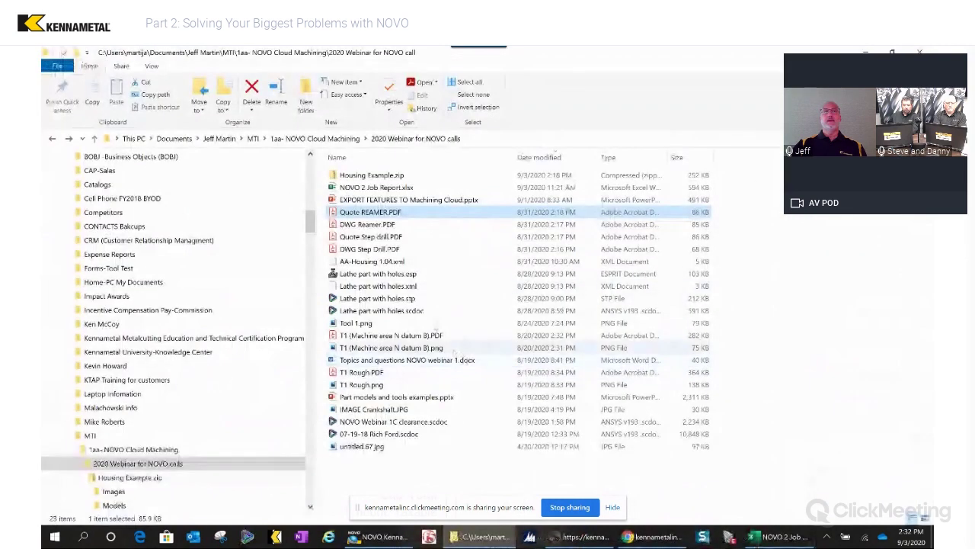
Open DWG Reamer.PDF, examine the custom reamer drawing, and return to the file folder
click(344, 224)
double_click(345, 224)
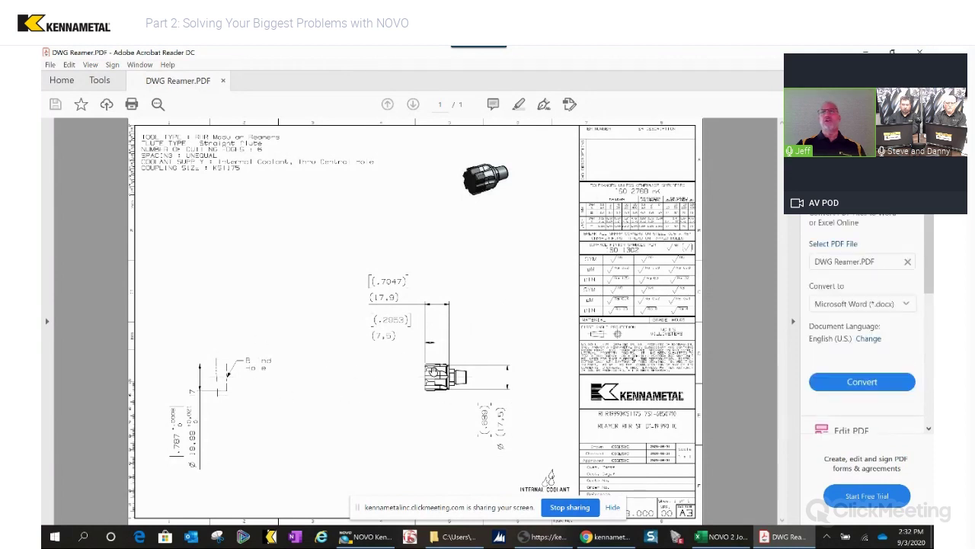
key(alt+Tab)
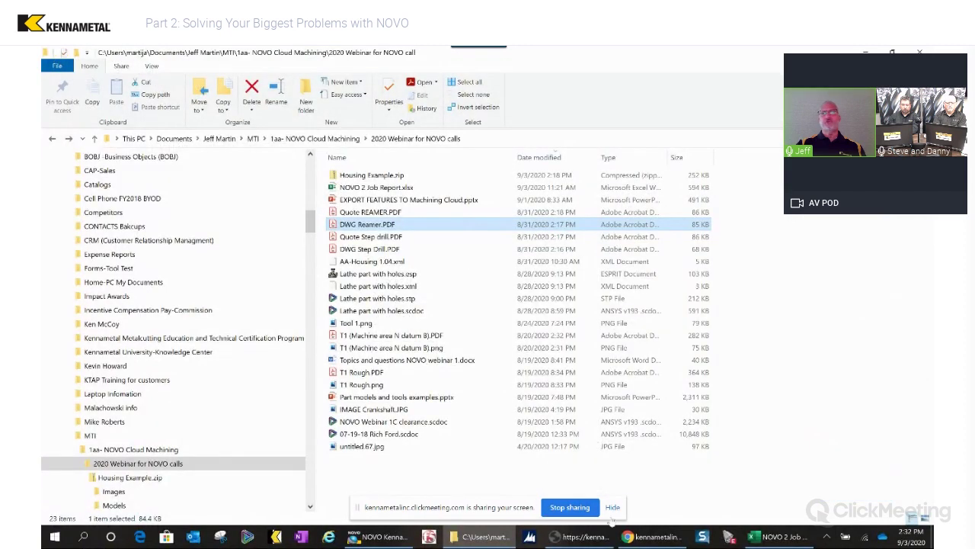
Switch back to NOVO, reopen the custom tool configuration for reamer head 6055278, and leave it with default settings
click(379, 536)
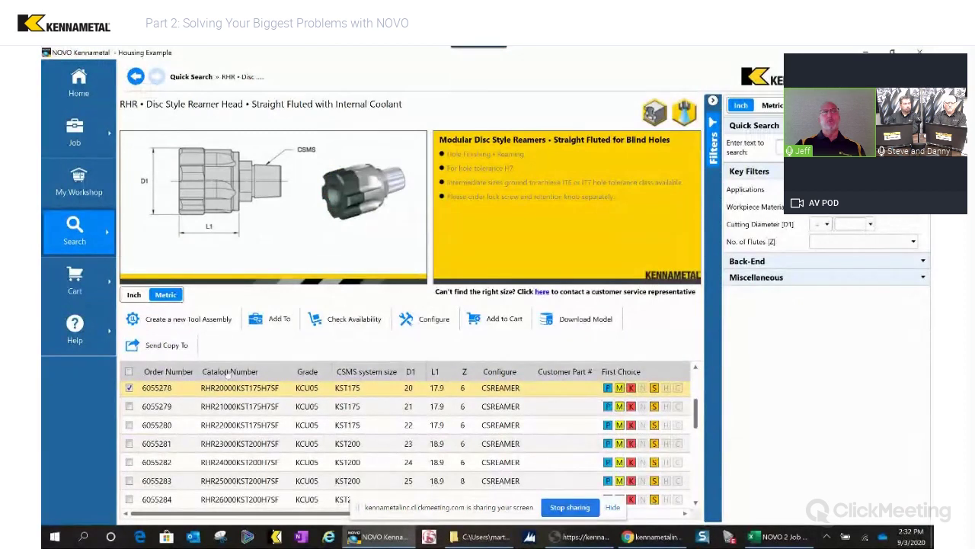
click(428, 320)
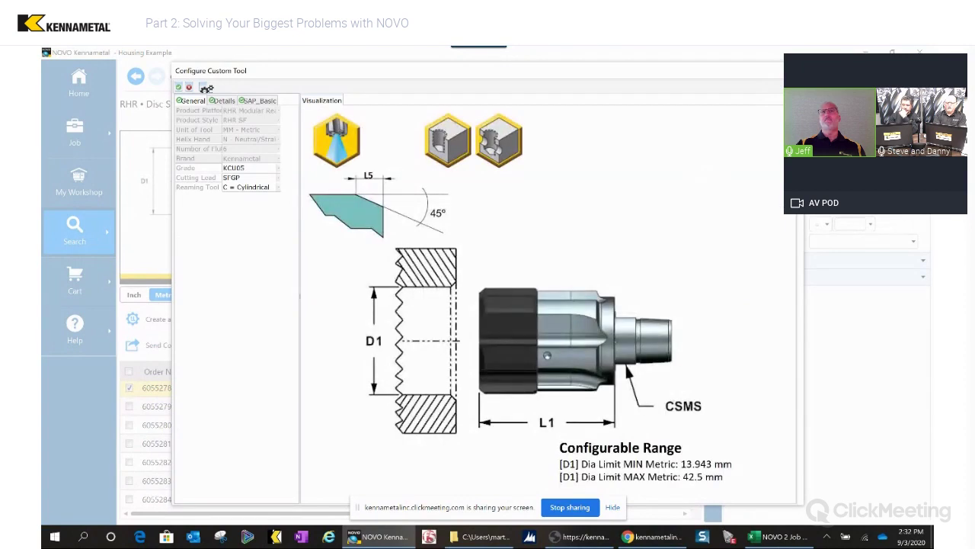
click(205, 87)
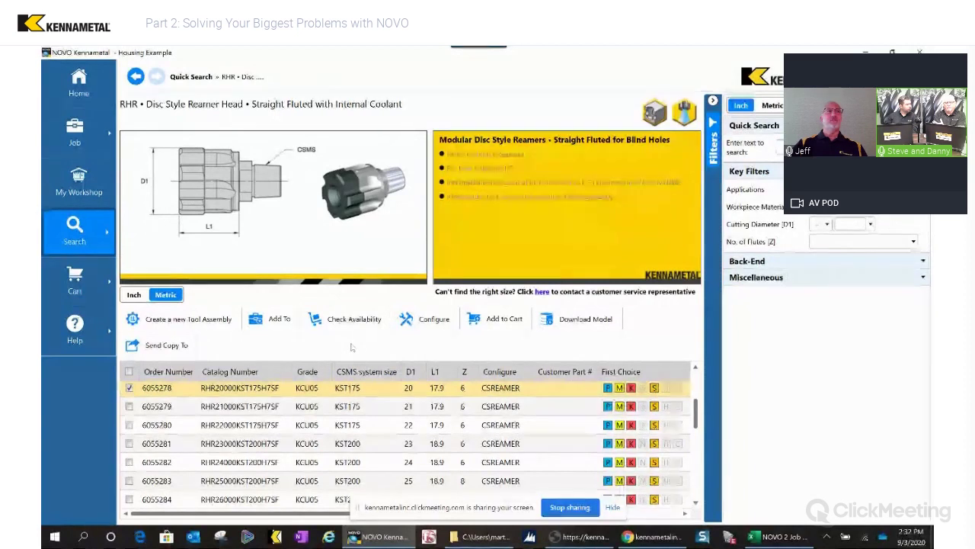
In the Housing Example tool list, widen the Description column and check the Create Custom Tool From This Parent assembly before returning to the job
mouse_move(86, 241)
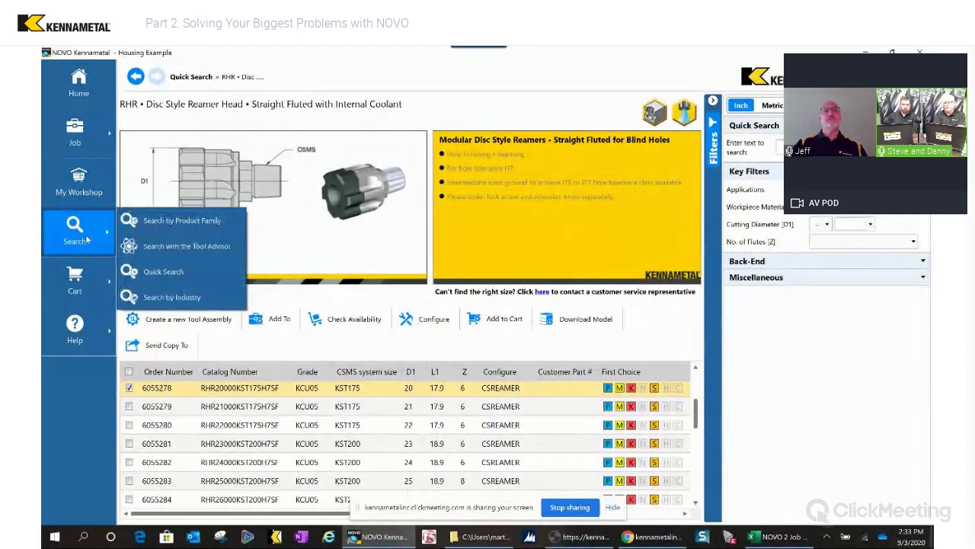
click(179, 221)
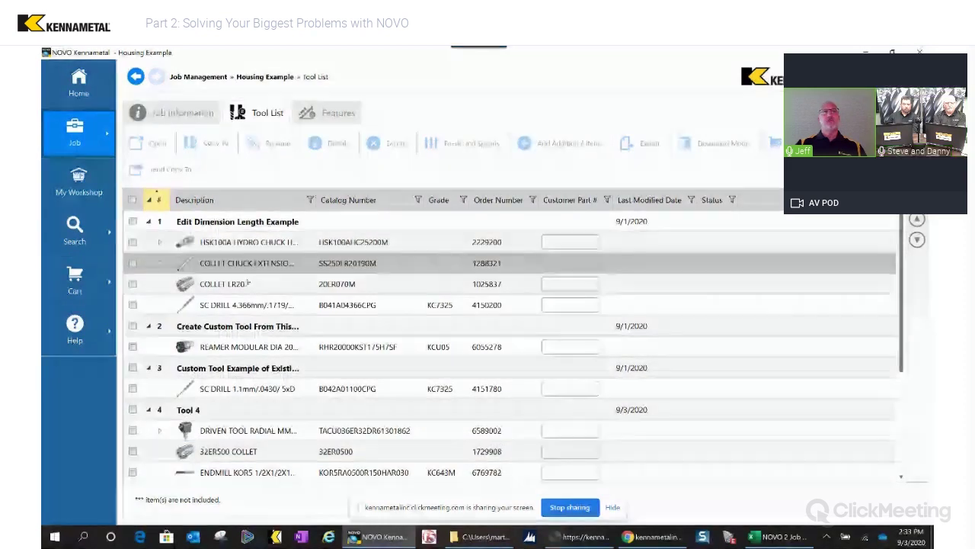
double_click(316, 200)
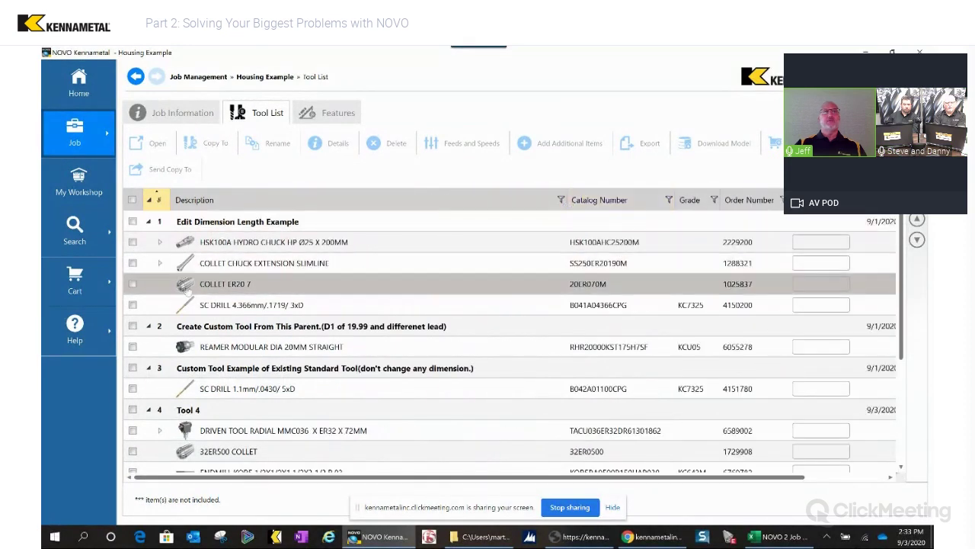
double_click(296, 333)
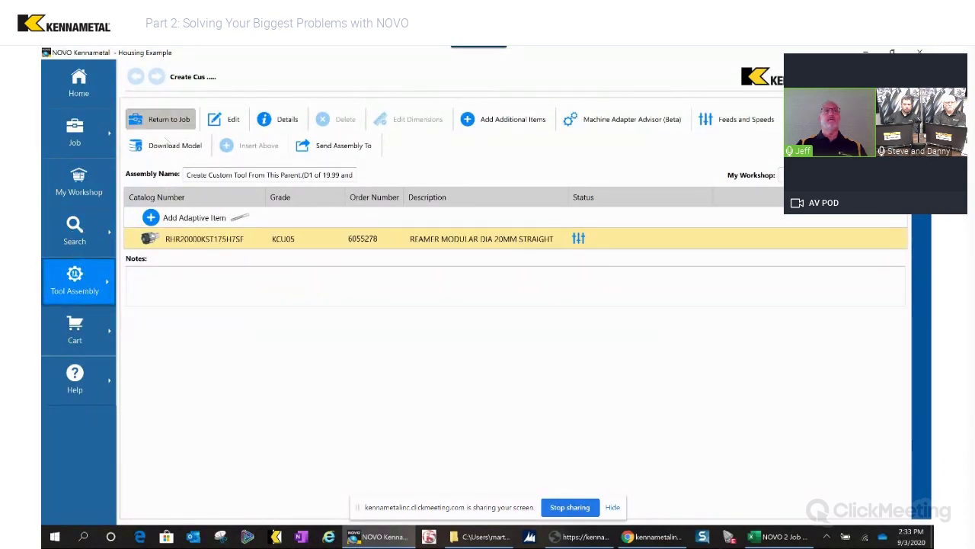
click(159, 120)
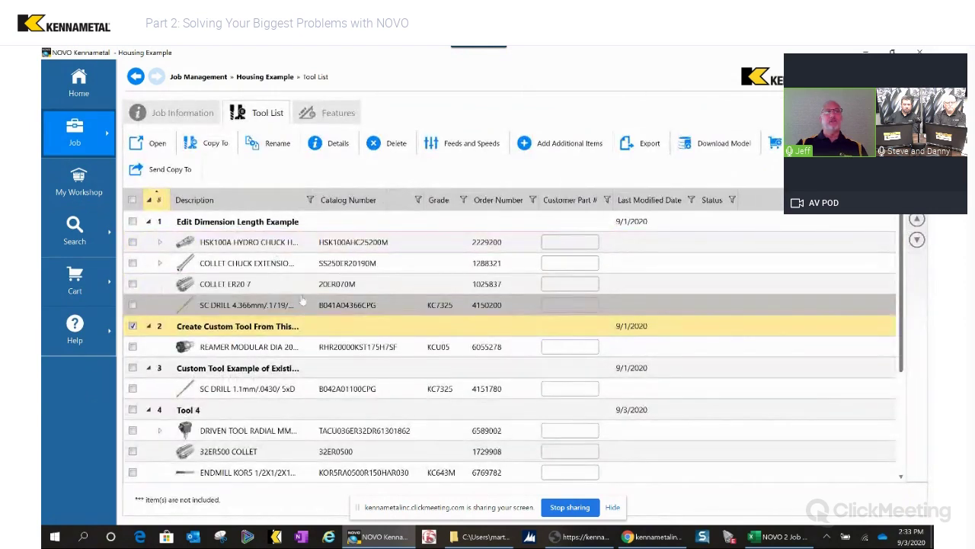
Open drill B042A01100CPG from the Custom Tool Example of Existing Standard Tool assembly in the custom tool configuration
double_click(272, 369)
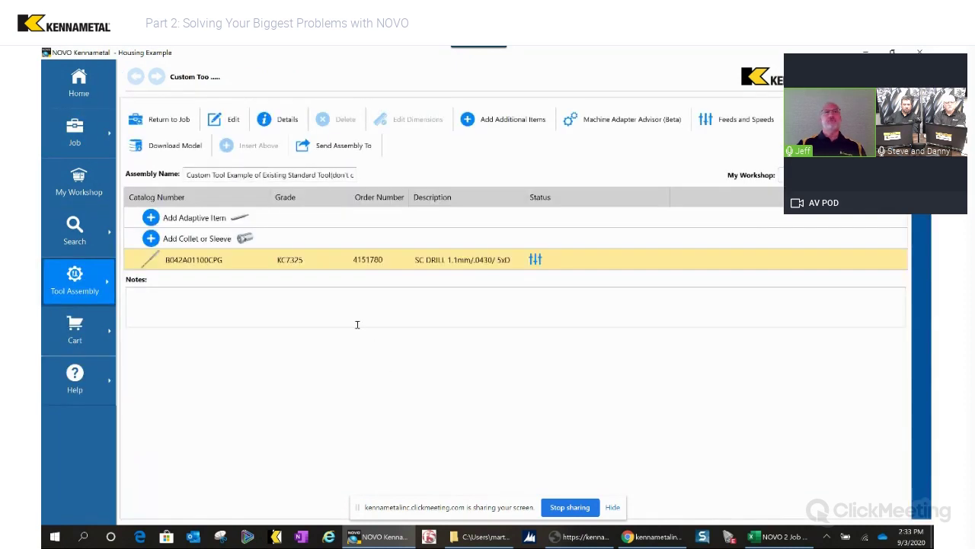
click(221, 128)
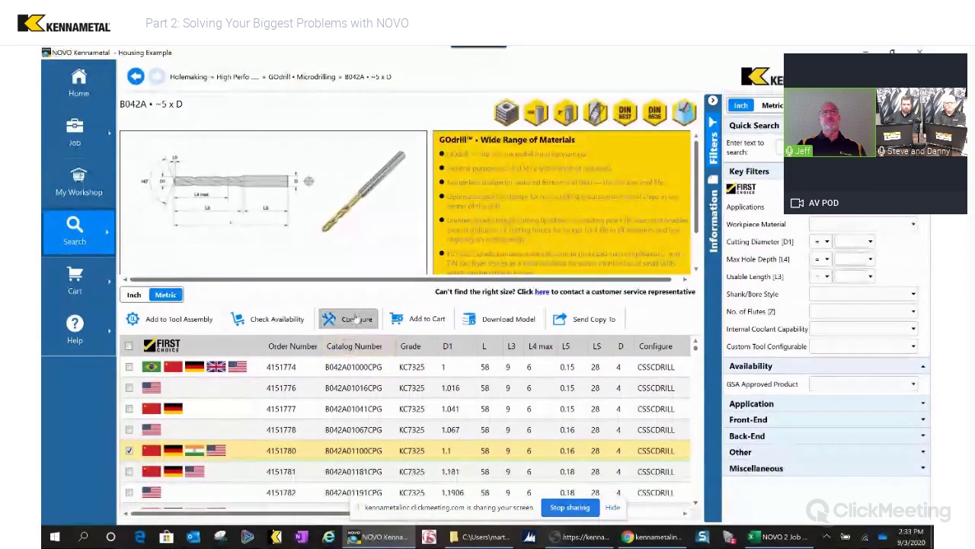
click(356, 318)
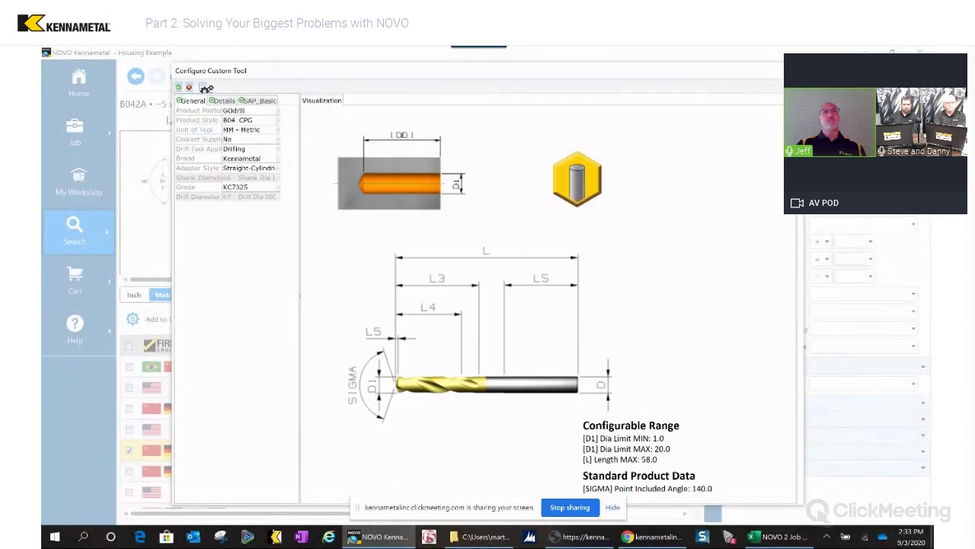
Review the drill's detailed dimensions, proceed to the custom quote request without changing them, and cancel the request
click(228, 101)
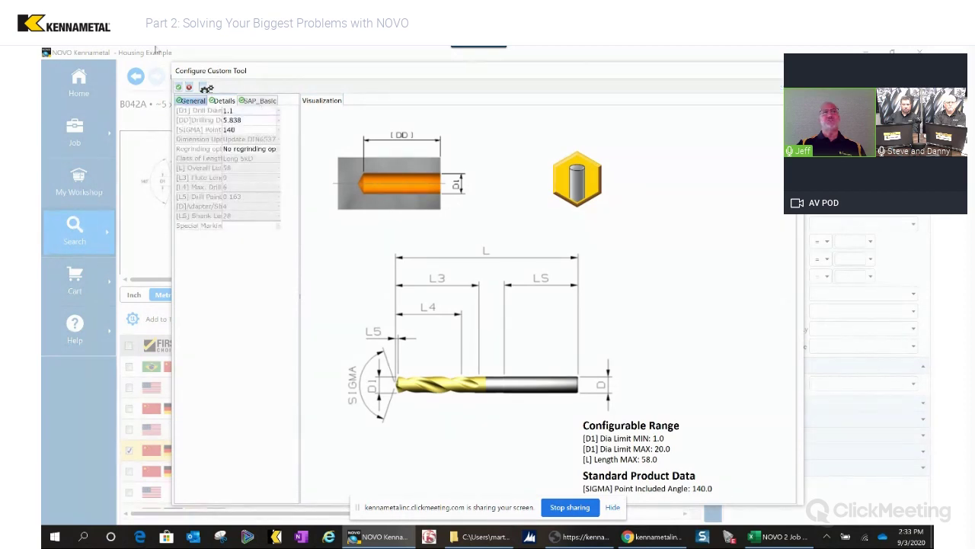
click(206, 89)
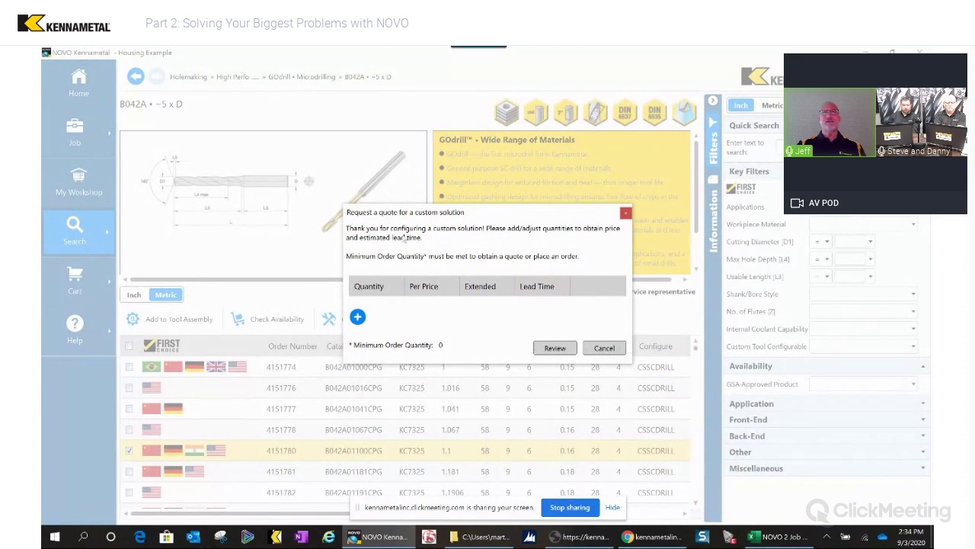
click(604, 348)
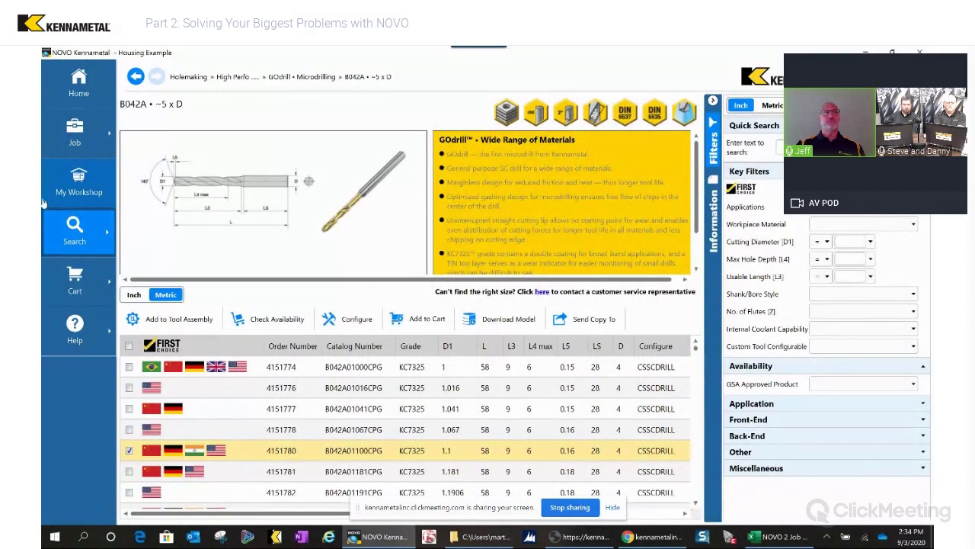
Return to the Housing Example job's tool list and start a Tool Advisor search for a countersunk blind hole
click(74, 130)
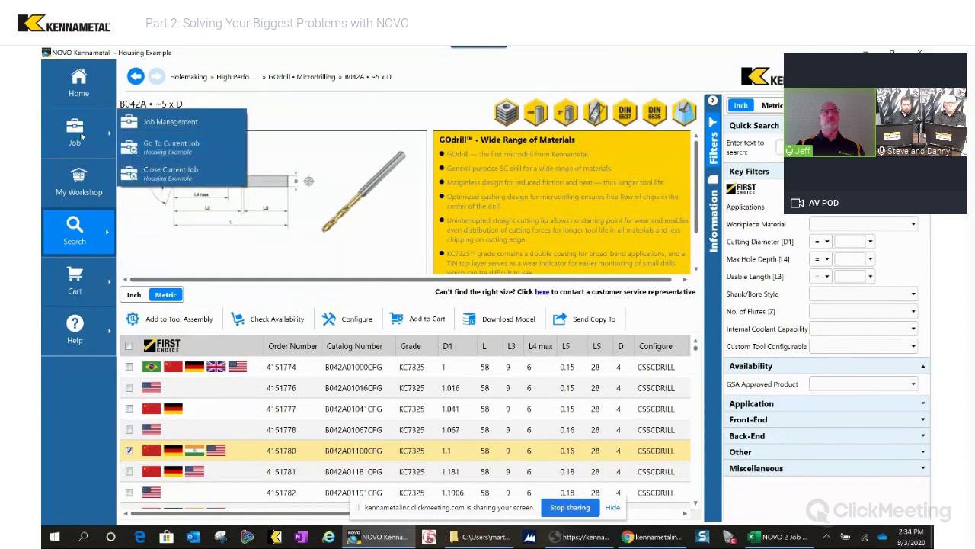
click(163, 148)
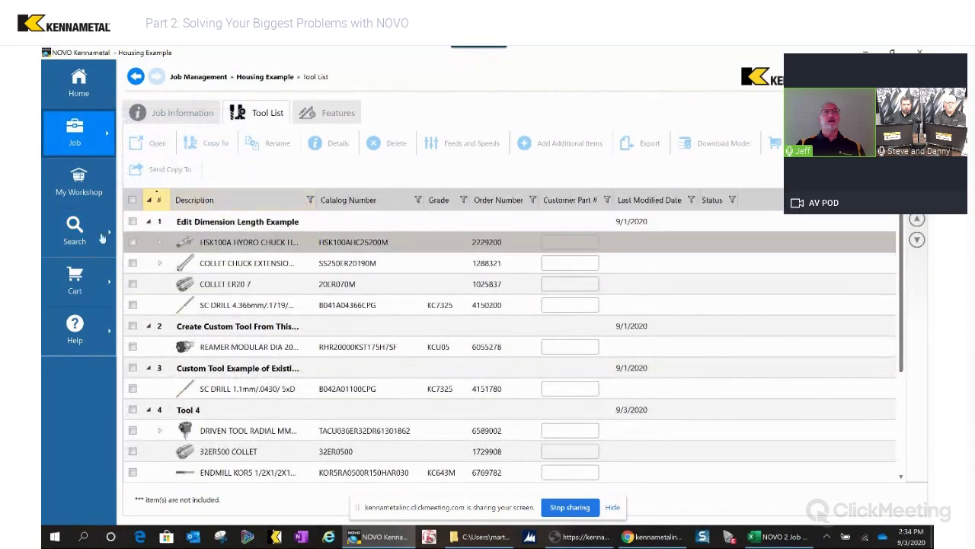
click(65, 239)
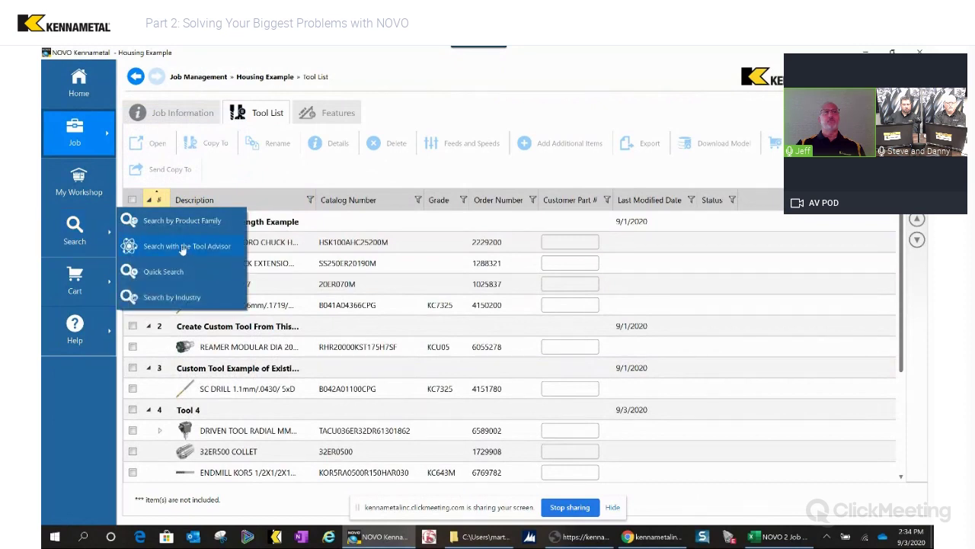
click(183, 248)
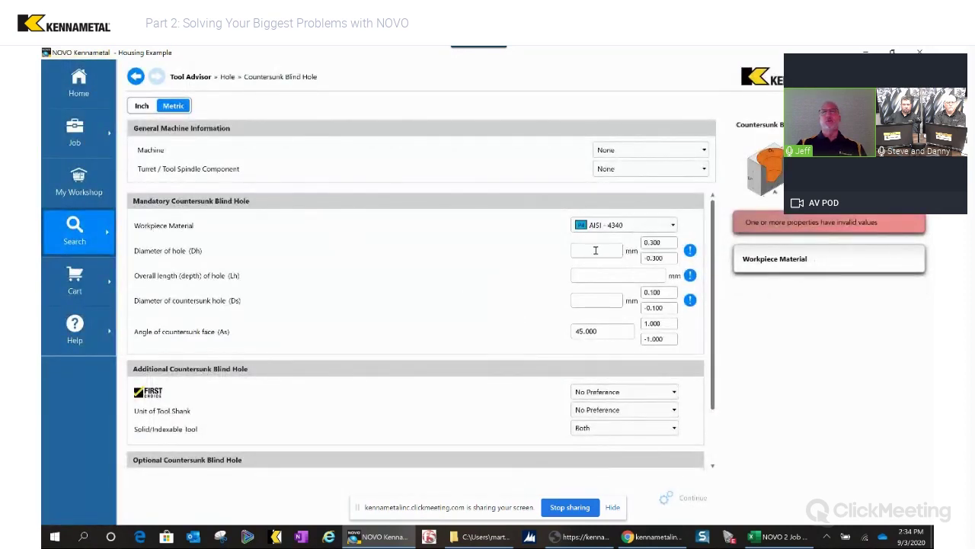
Define the countersunk blind hole with diameter 12.5 mm, depth 17 mm and countersink diameter 19.5 mm, and continue to the machining strategies
click(596, 250)
text(12.5)
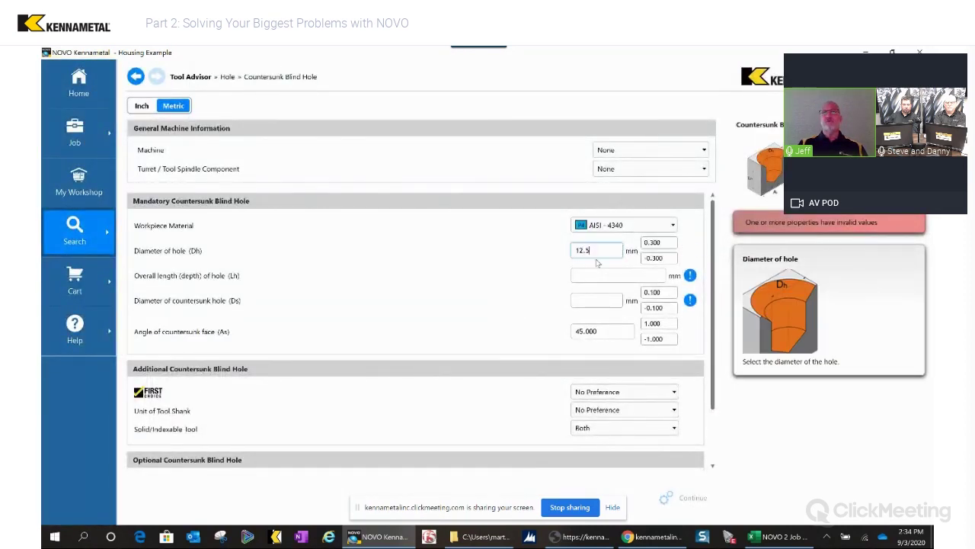
click(600, 276)
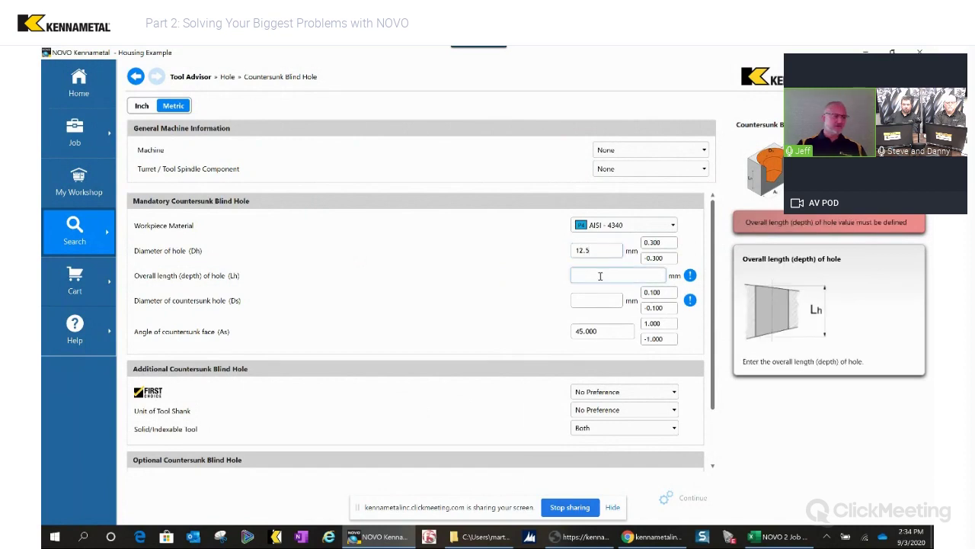
text(17)
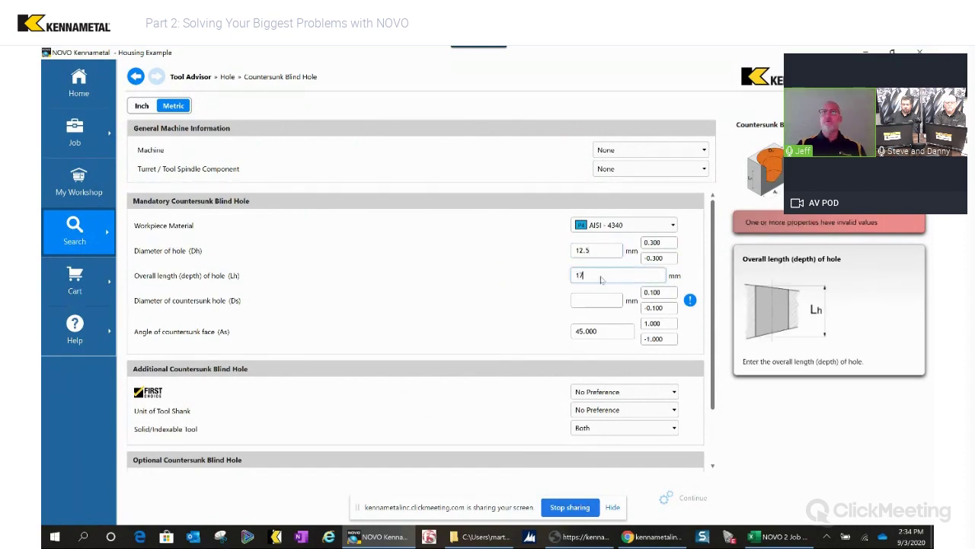
click(599, 299)
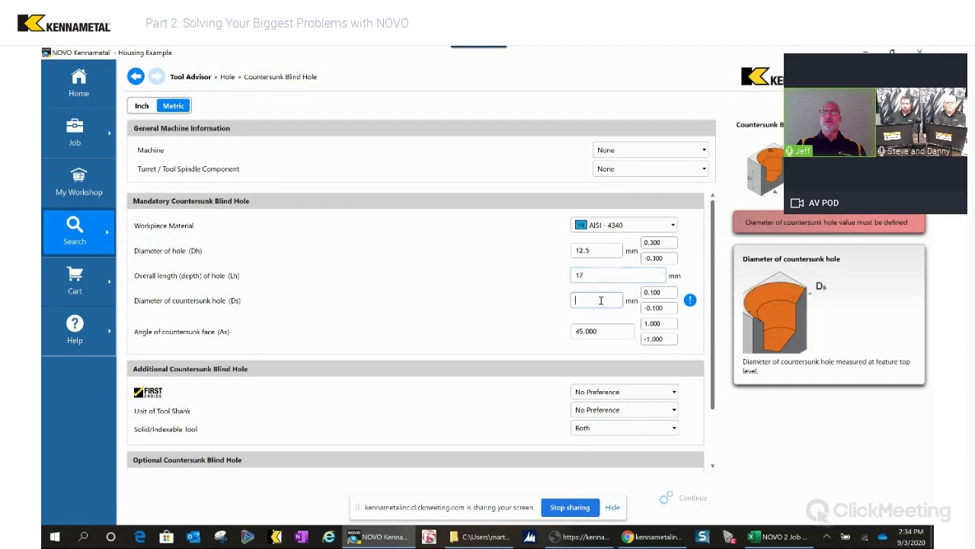
text(19.5)
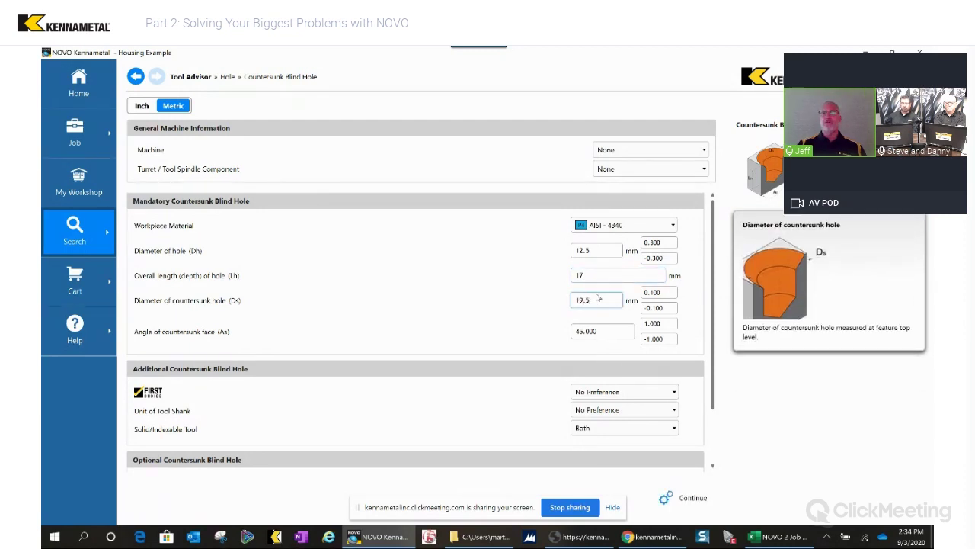
click(684, 502)
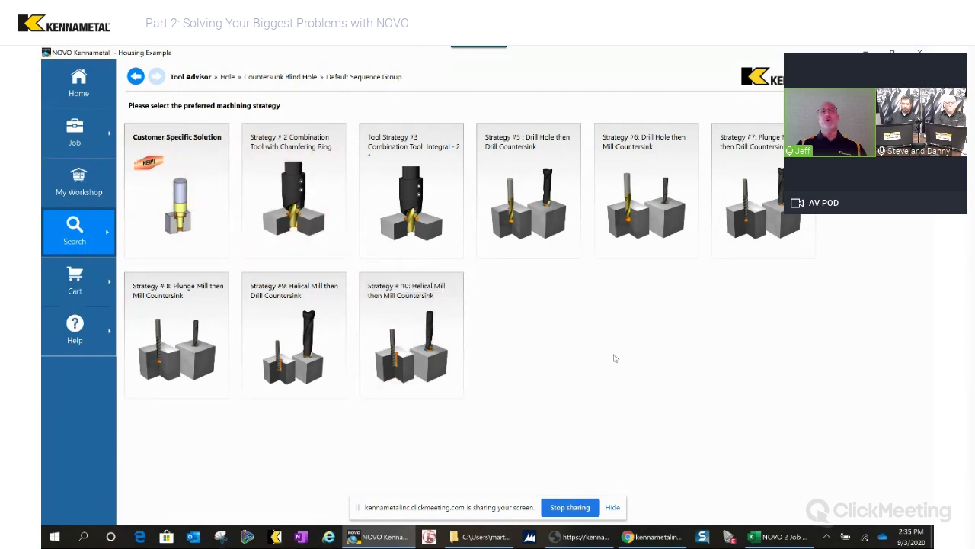
Choose Strategy #2 Combination Tool with Chamfering Ring, show the SEFAS results, and try to add the solution to the current job
click(301, 196)
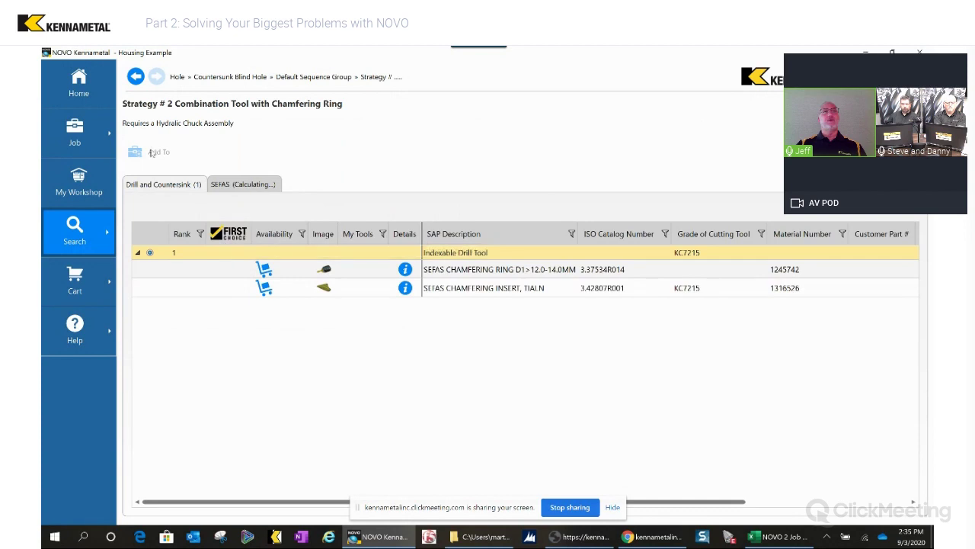
click(223, 185)
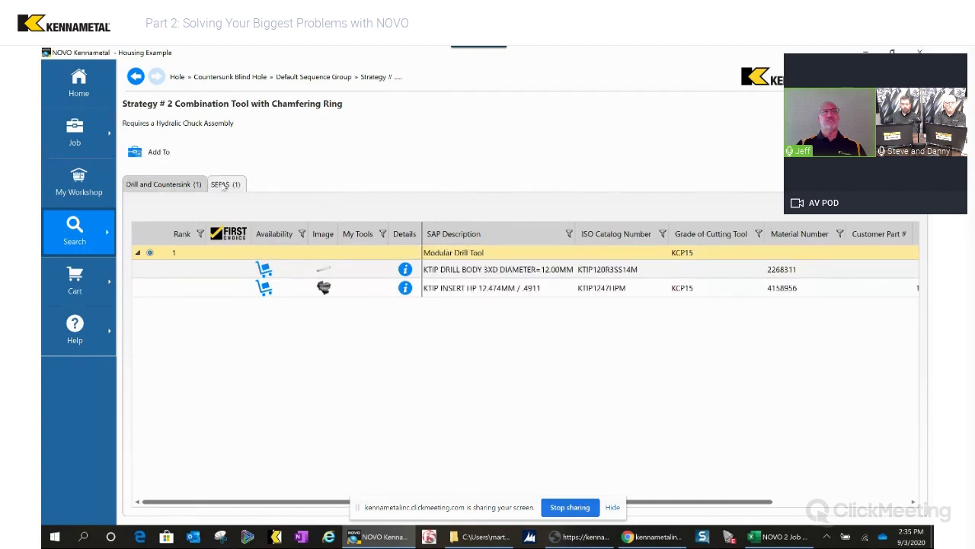
click(145, 152)
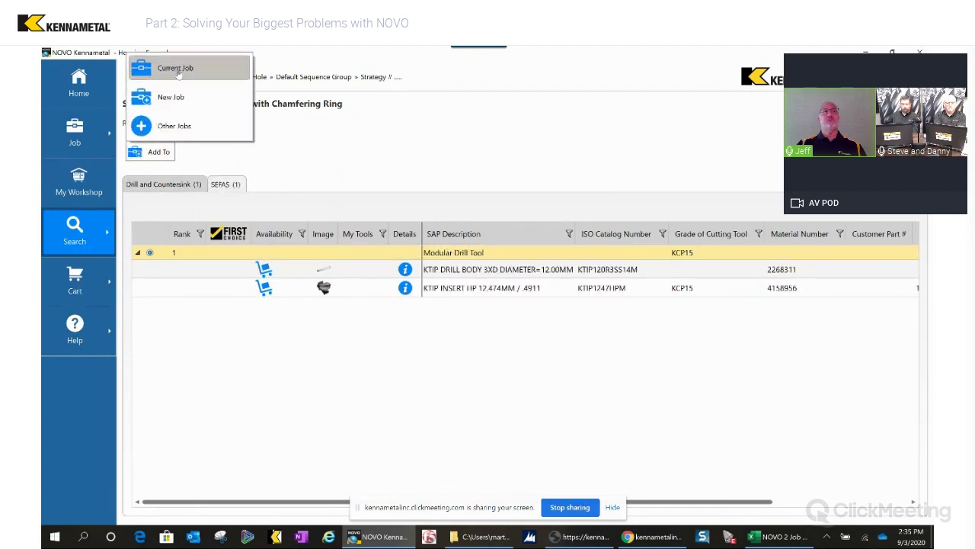
click(180, 70)
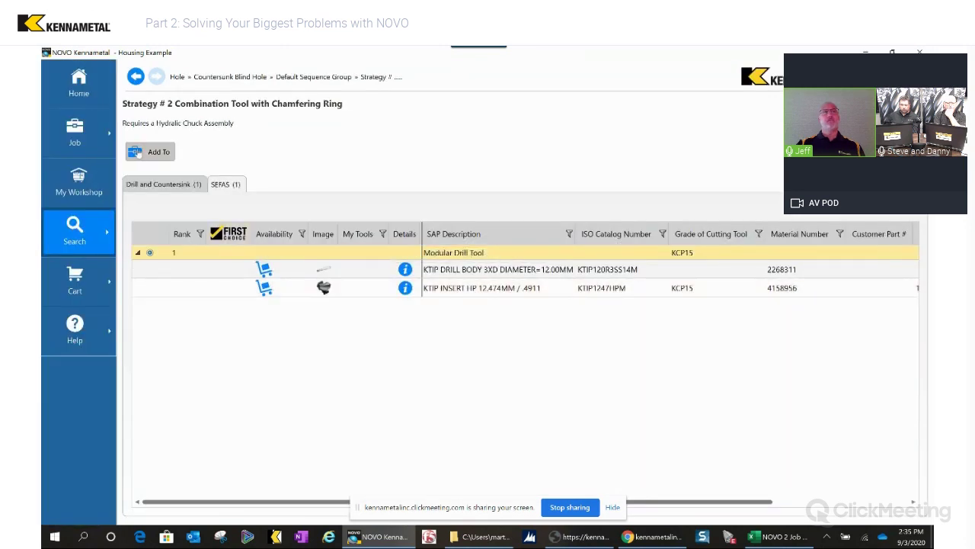
click(156, 152)
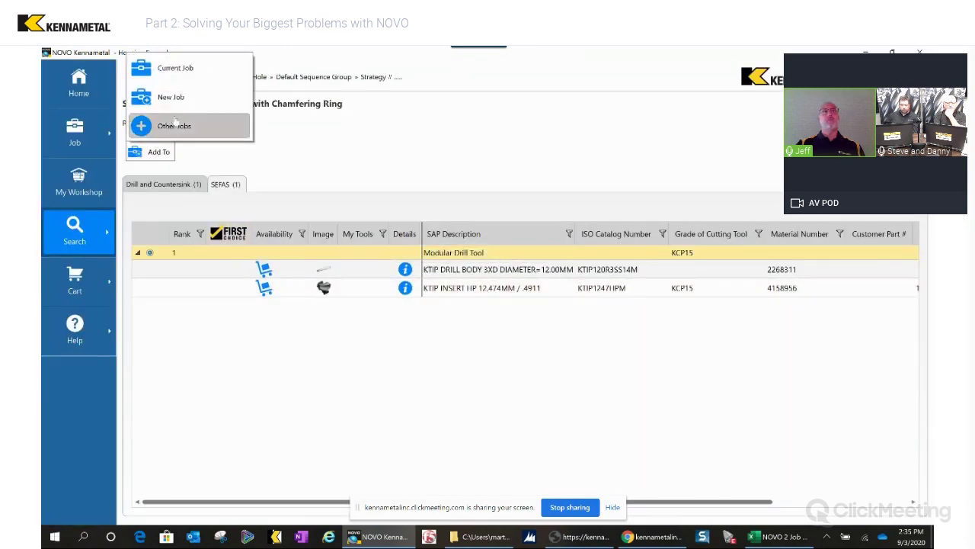
click(172, 70)
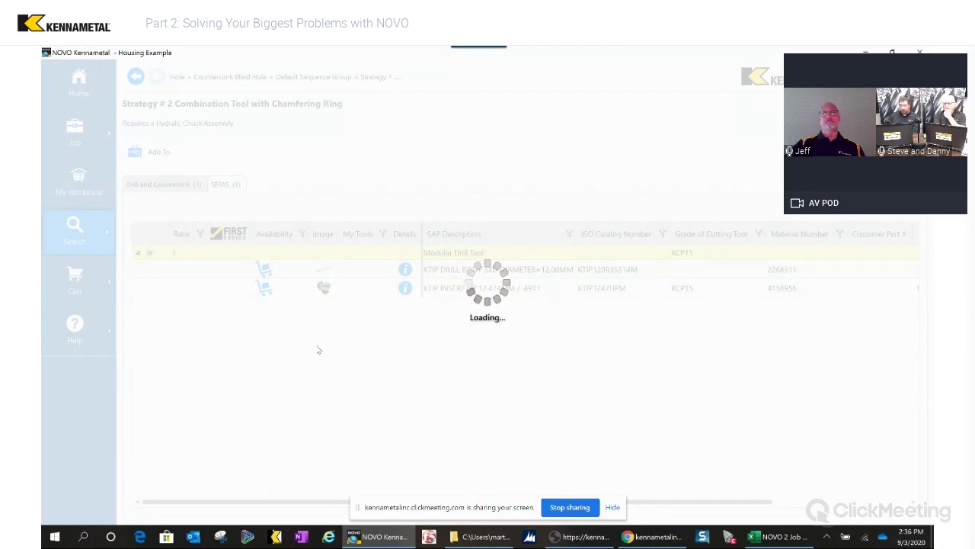
Go back to the Housing Example job and examine its tool list and its features with their assigned tools
click(81, 144)
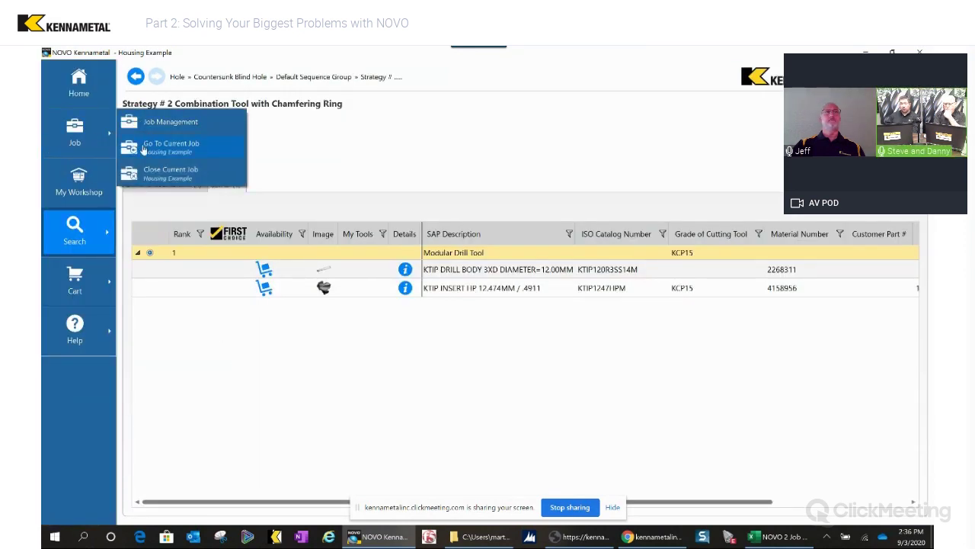
click(143, 149)
scroll(421, 401, down, 1)
scroll(421, 401, down, 3)
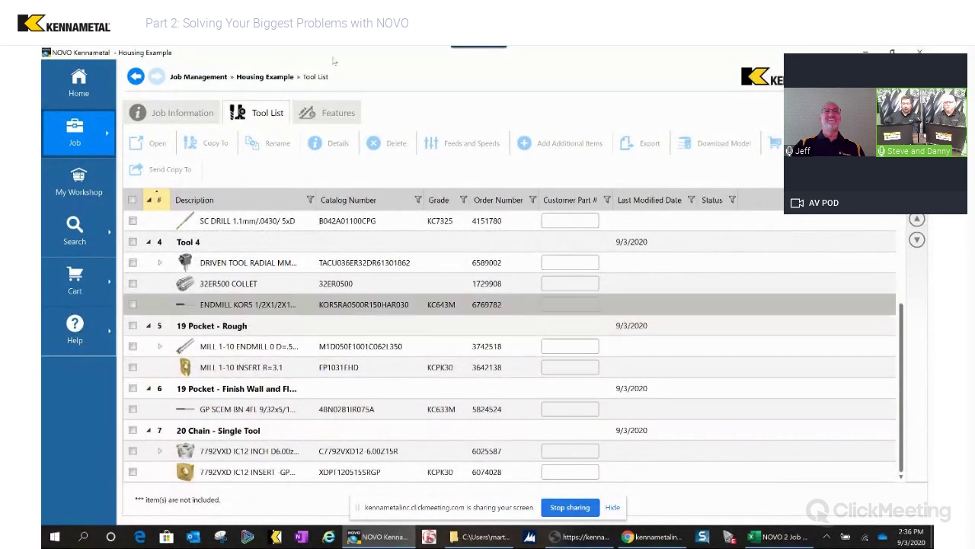
click(336, 115)
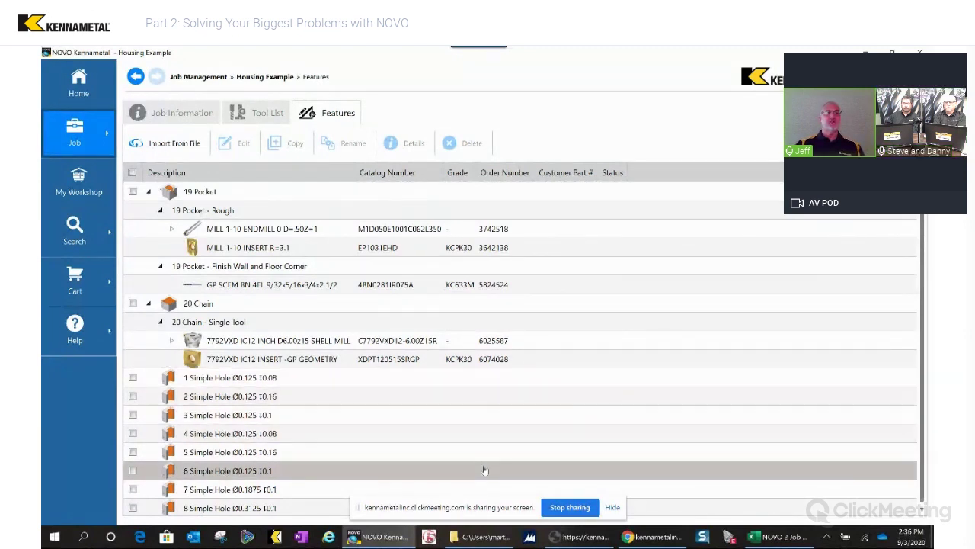
scroll(304, 426, down, 1)
scroll(198, 474, up, 1)
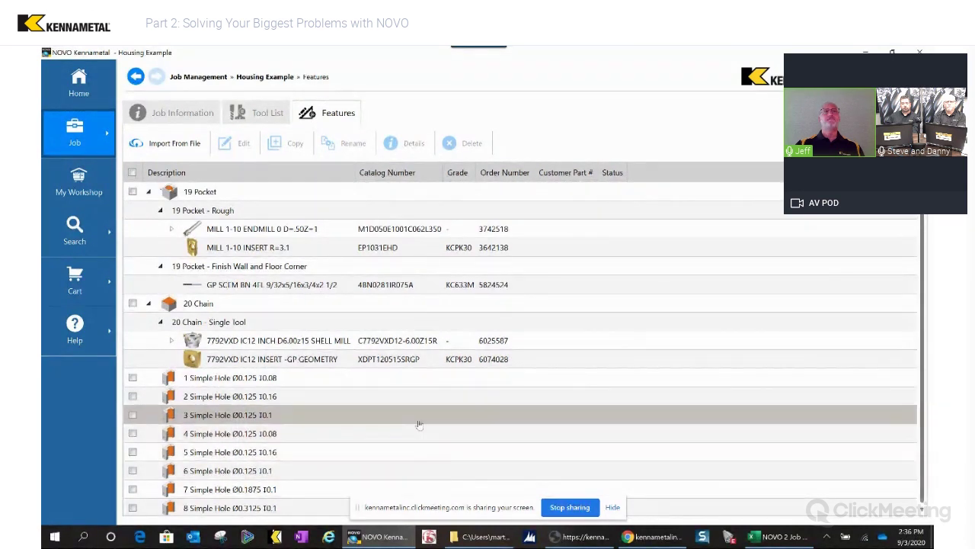
Delete the 19 Pocket - Finish Wall and Floor Corner assembly from the job's tool list
click(264, 116)
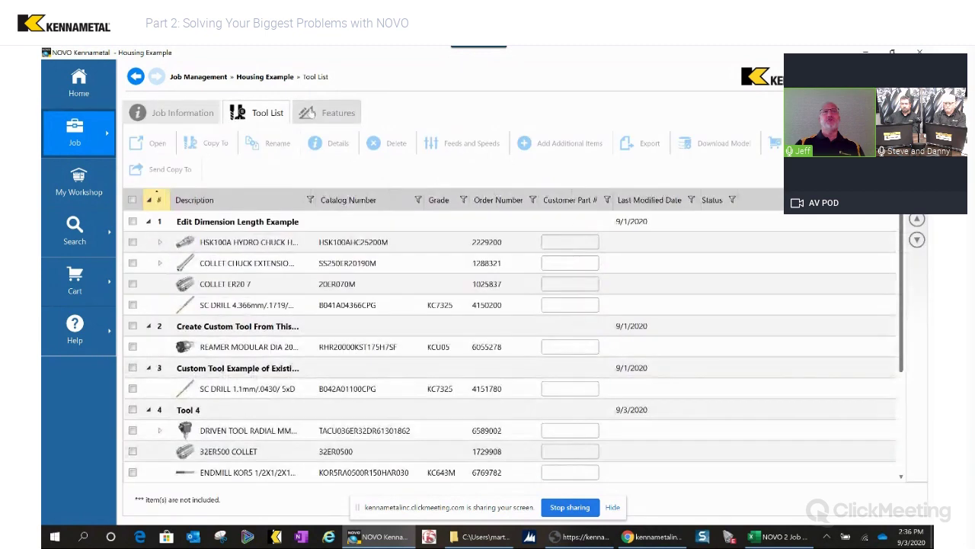
scroll(244, 392, down, 3)
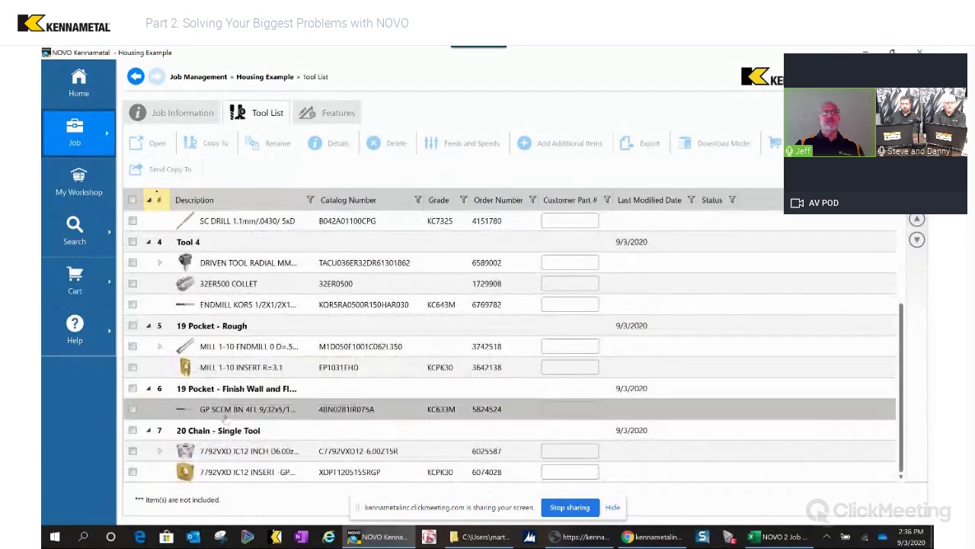
click(134, 326)
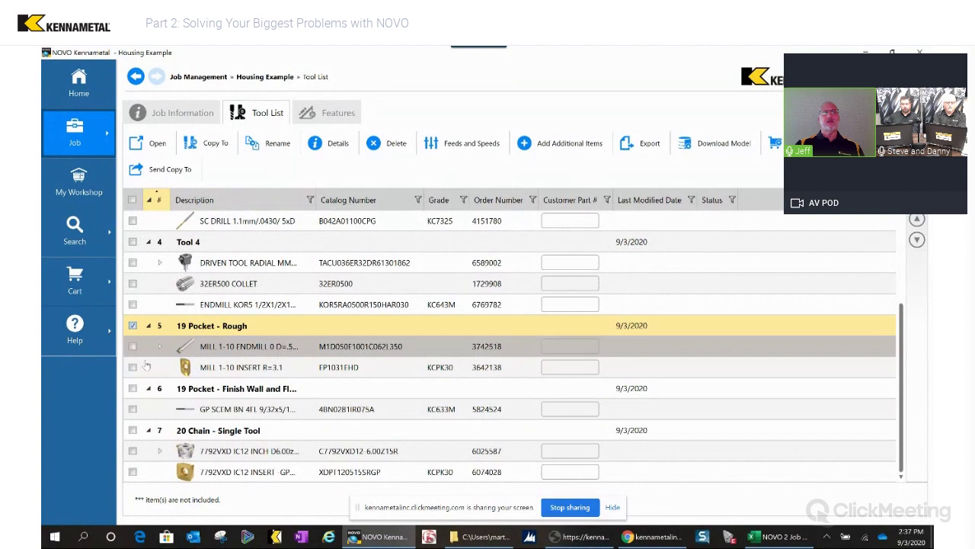
click(132, 390)
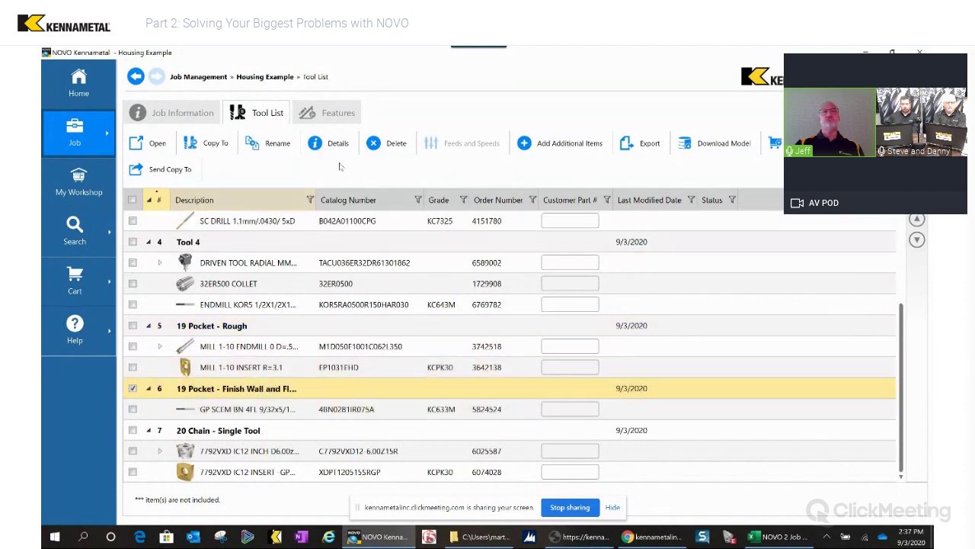
click(387, 150)
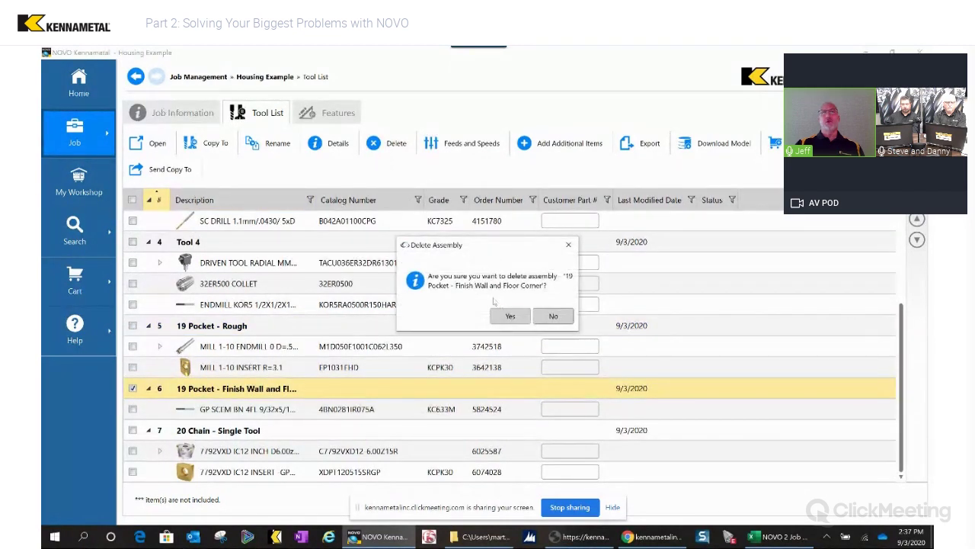
click(509, 315)
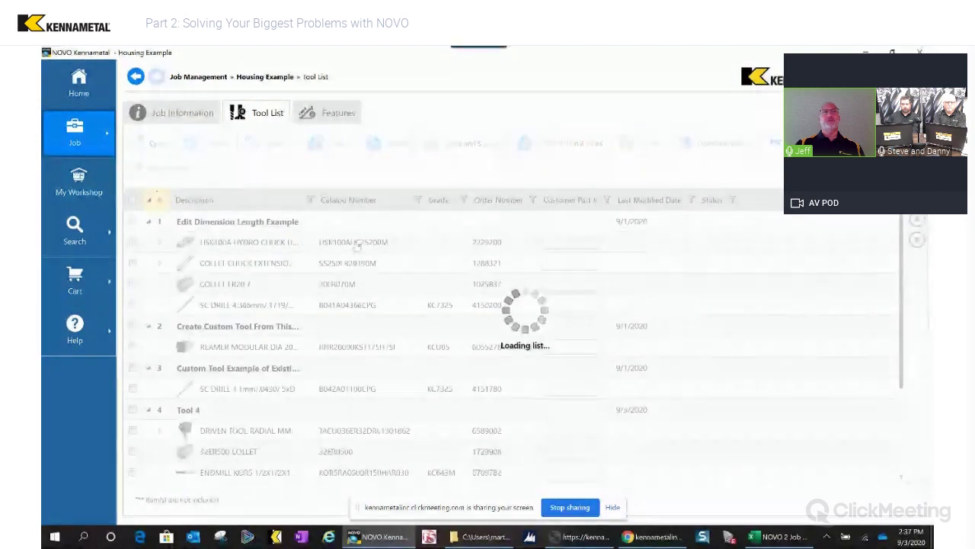
Check the 19 Pocket feature's remaining tools, and delete the 19 Pocket - Rough assembly from the tool list
click(332, 114)
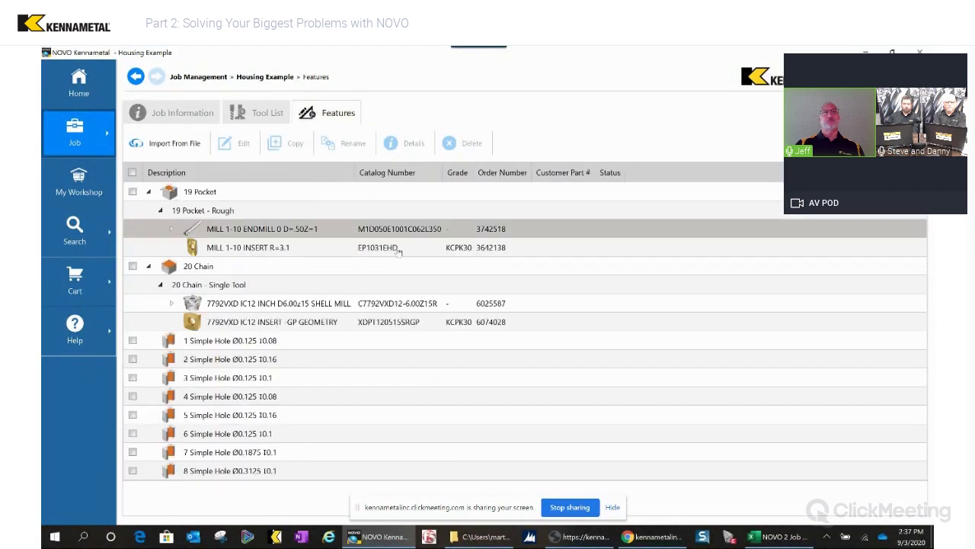
click(222, 213)
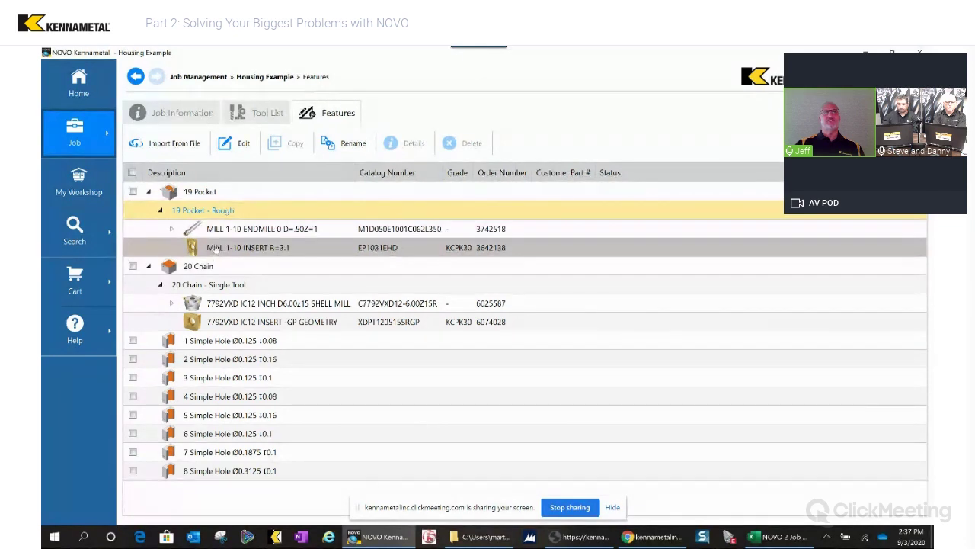
click(258, 113)
scroll(274, 381, down, 4)
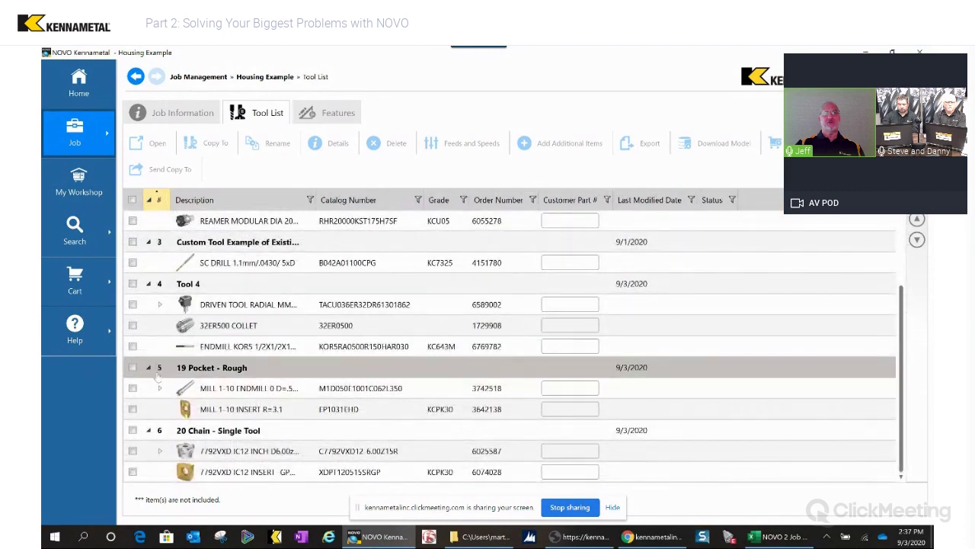
click(133, 368)
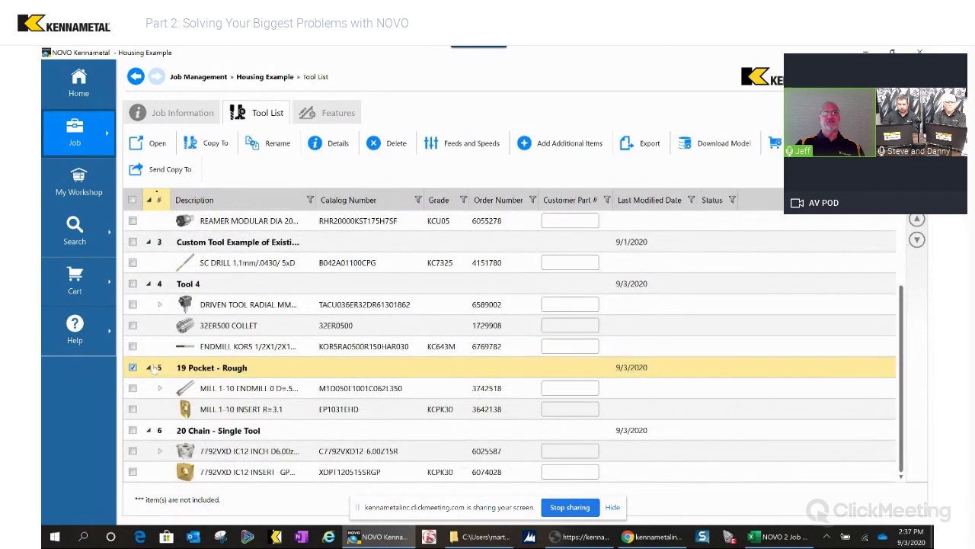
click(394, 143)
click(512, 316)
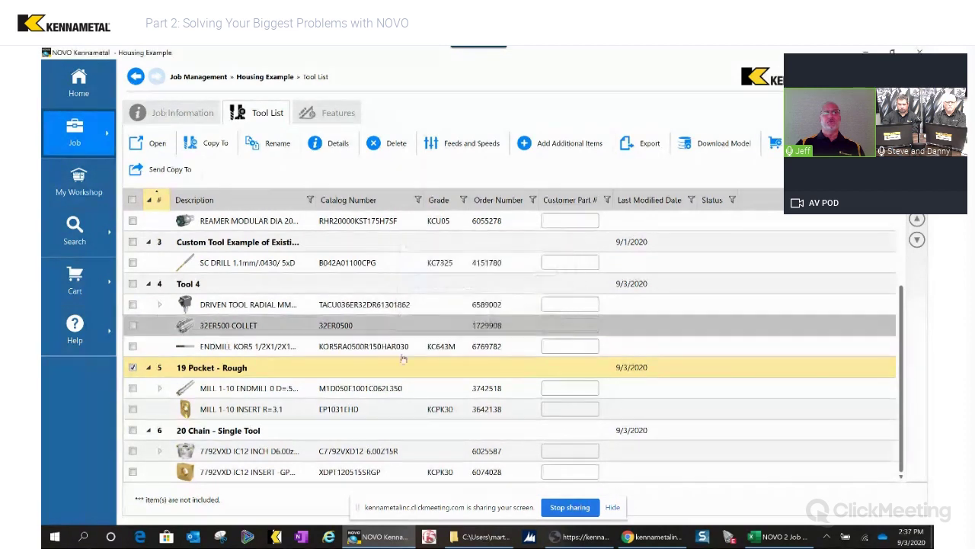
Delete the 20 Chain - Single Tool assembly from the tool list
scroll(149, 404, down, 1)
click(133, 430)
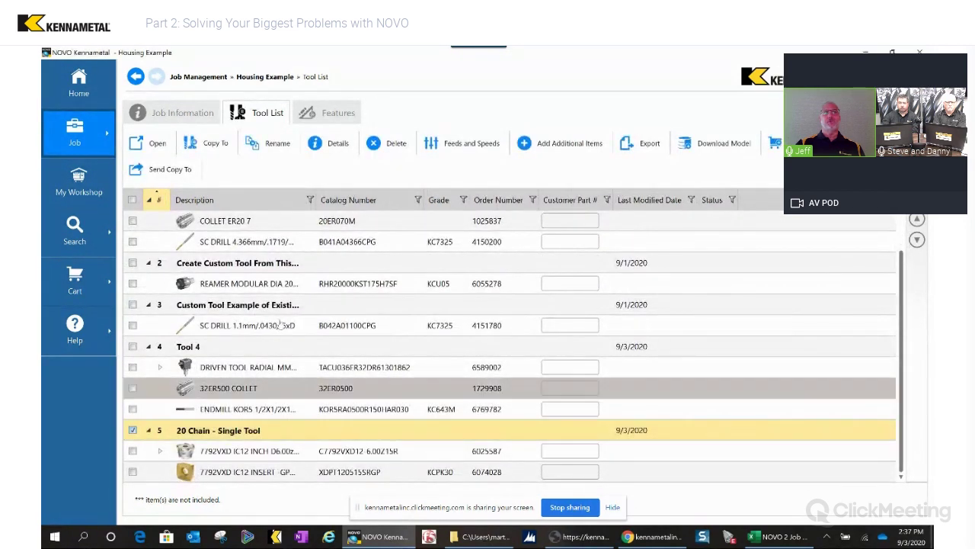
click(393, 143)
click(510, 316)
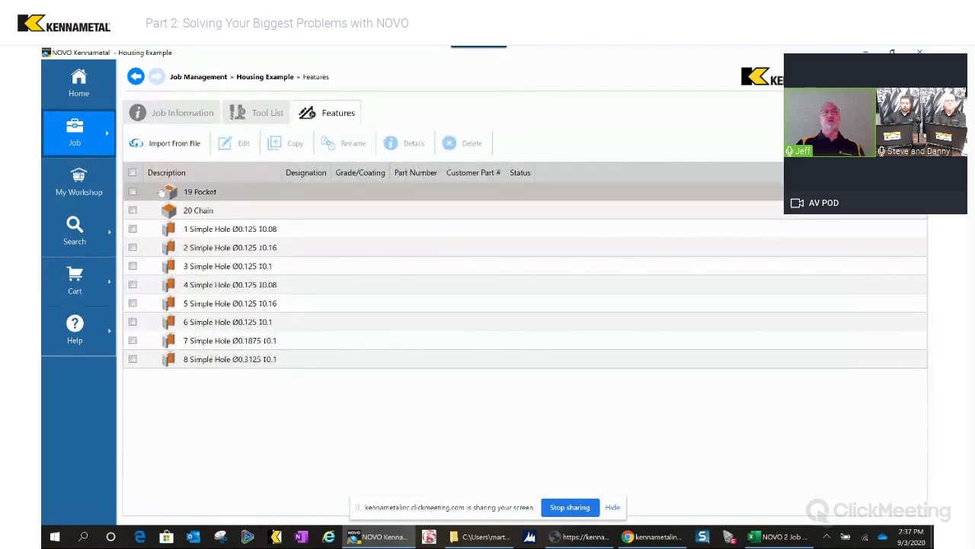
Open the 19 Pocket feature in Tool Advisor, restrict the tool type to Indexable, and search for machining strategies
double_click(216, 197)
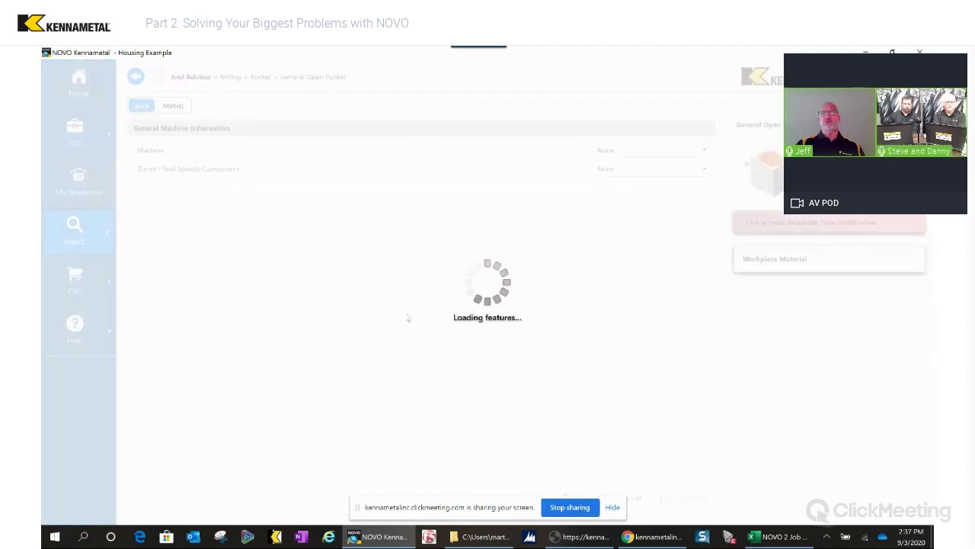
scroll(320, 351, down, 1)
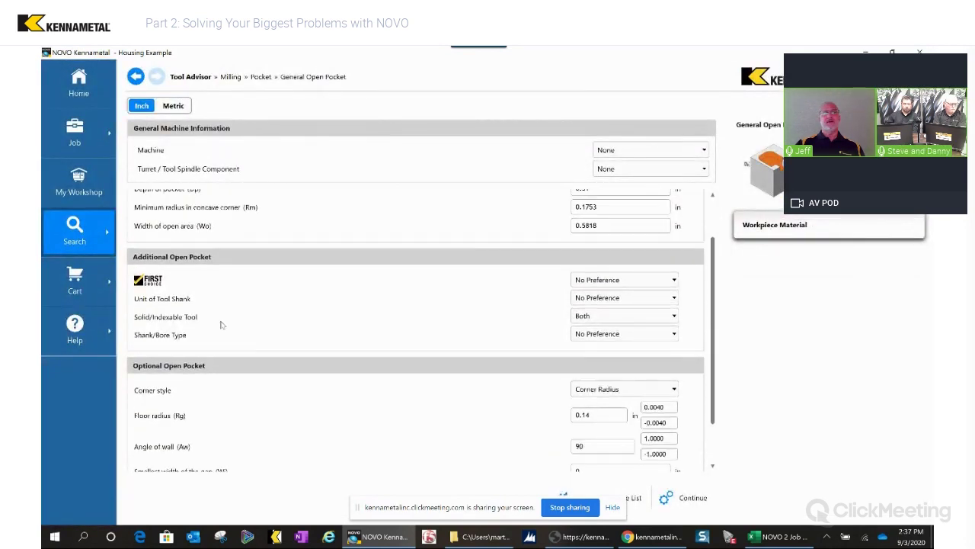
click(617, 316)
click(609, 364)
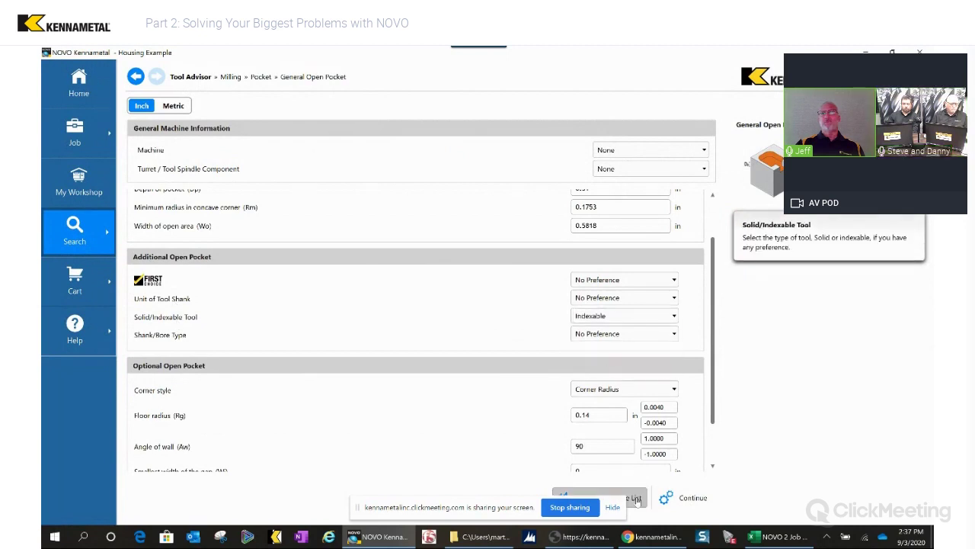
click(690, 497)
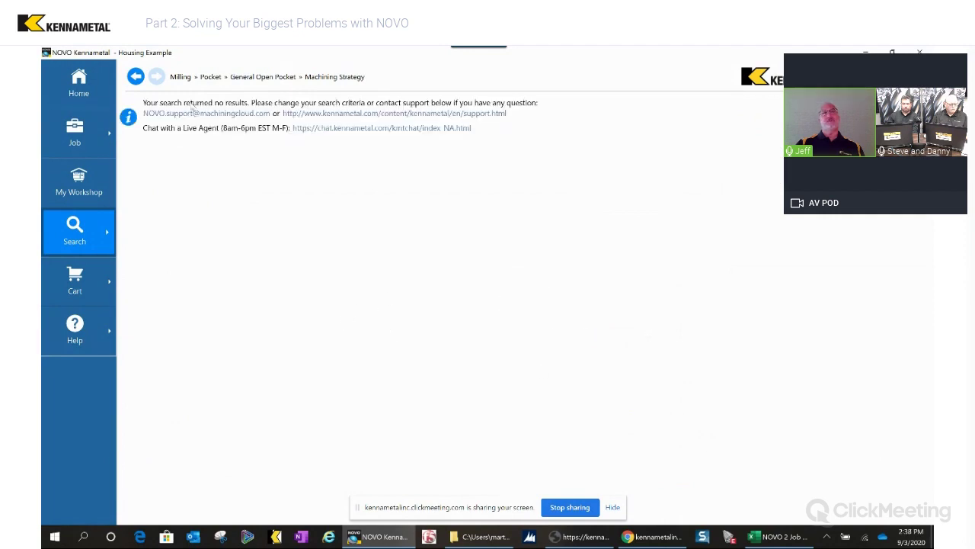
Return to the pocket criteria, search with the tool type set to Both, and examine the offered machining strategies
click(136, 77)
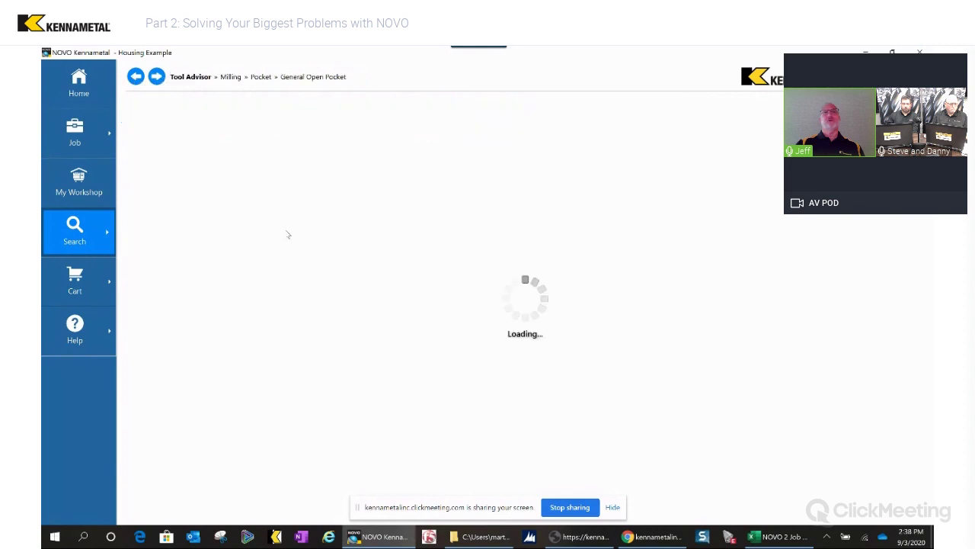
click(621, 374)
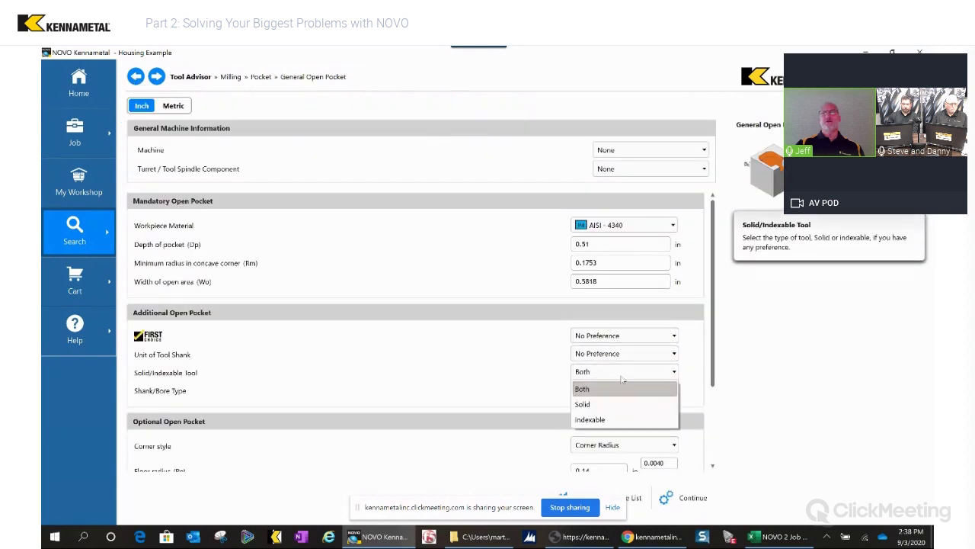
click(620, 381)
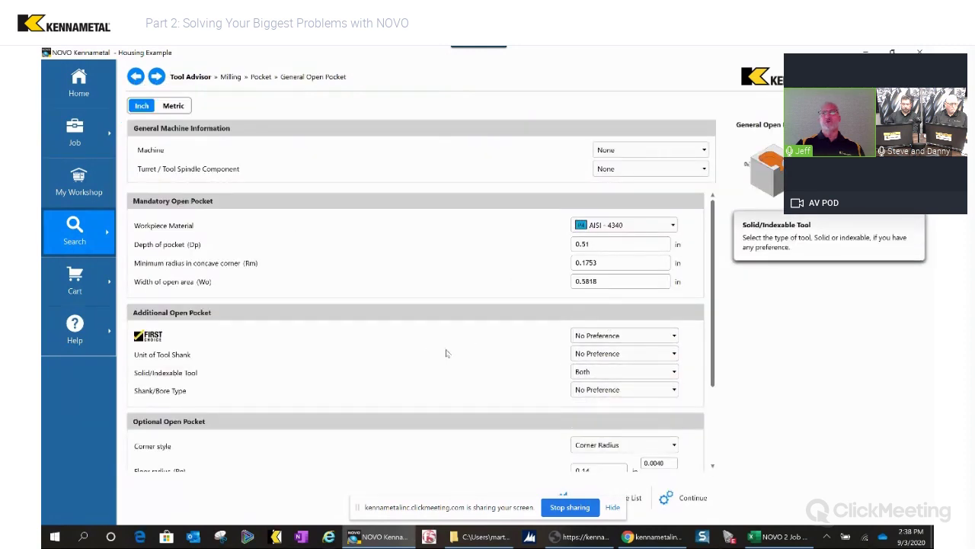
click(682, 493)
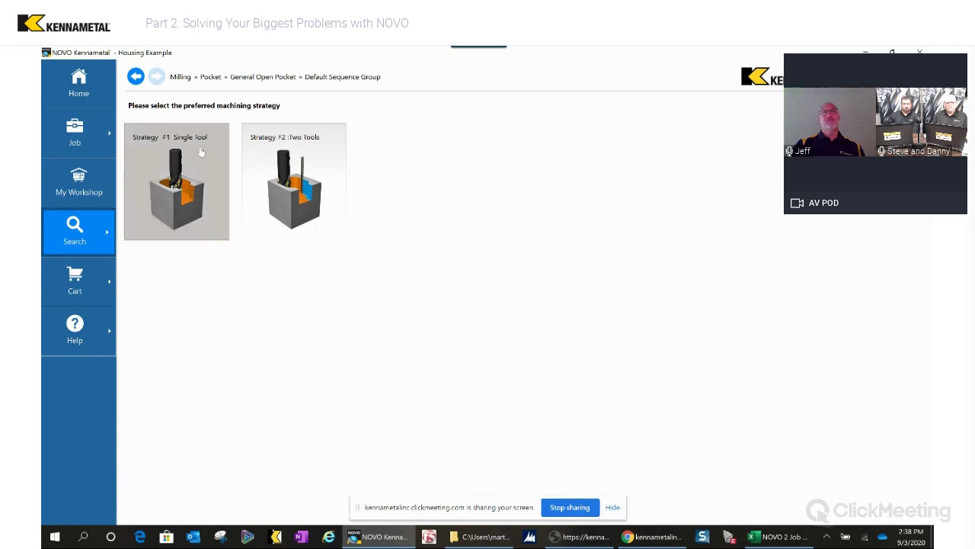
mouse_move(302, 180)
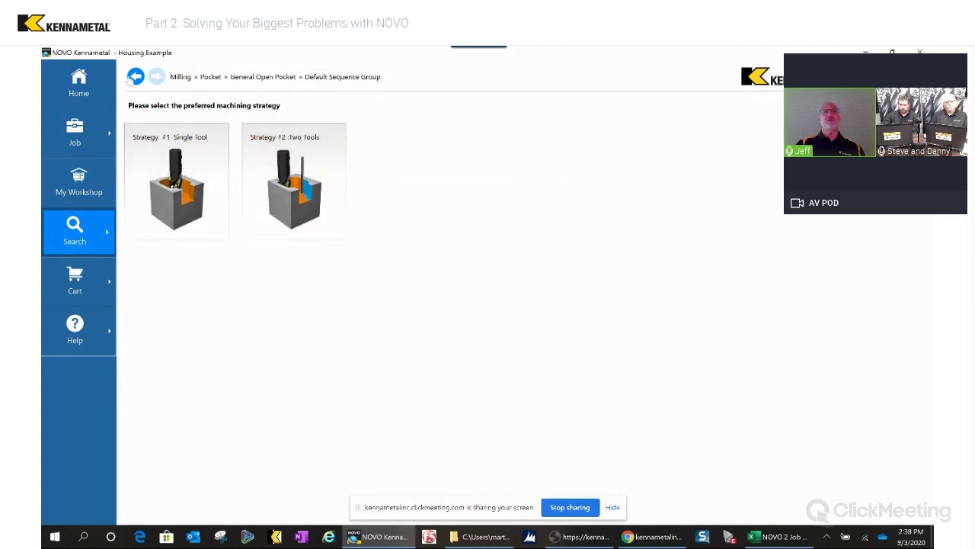
Go back to the pocket criteria and review the illustrations for minimum concave corner radius and width of open area
click(132, 80)
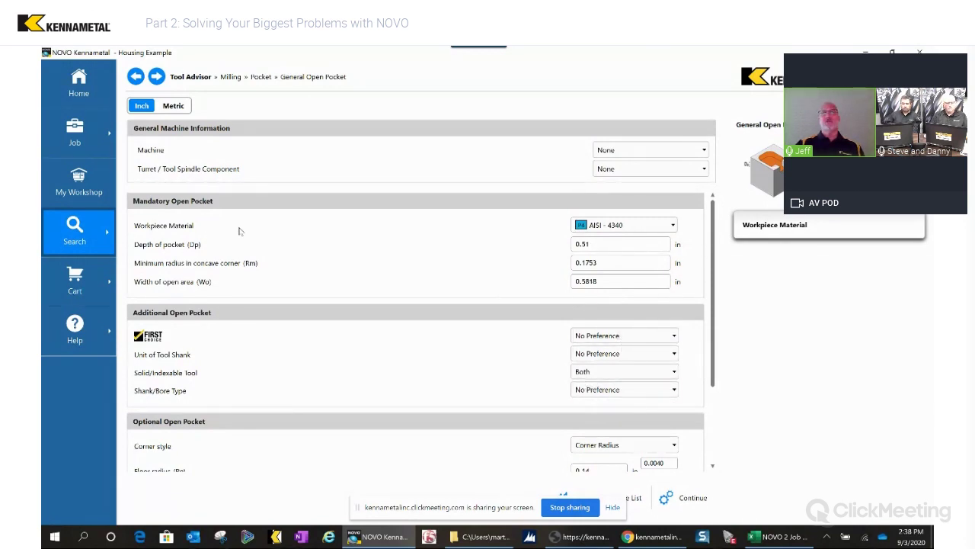
click(613, 263)
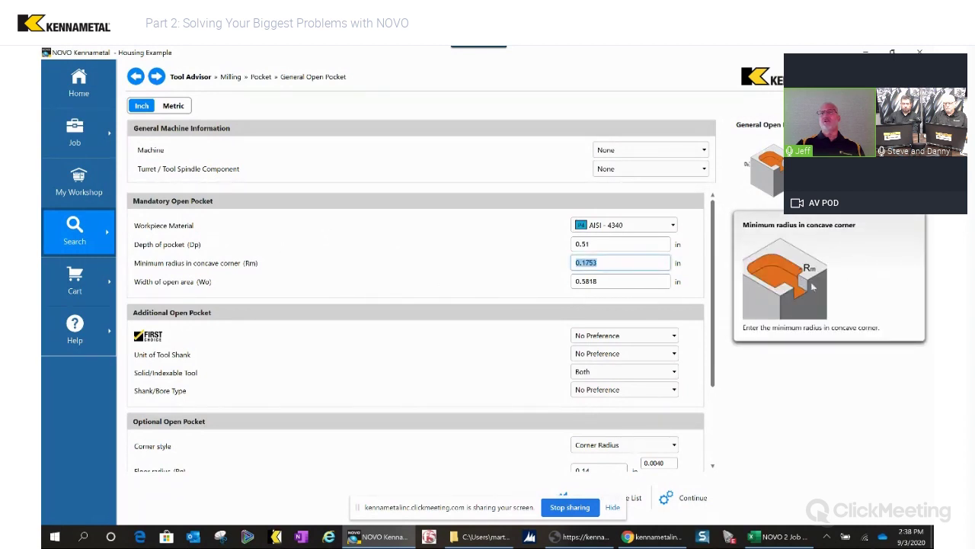
click(612, 281)
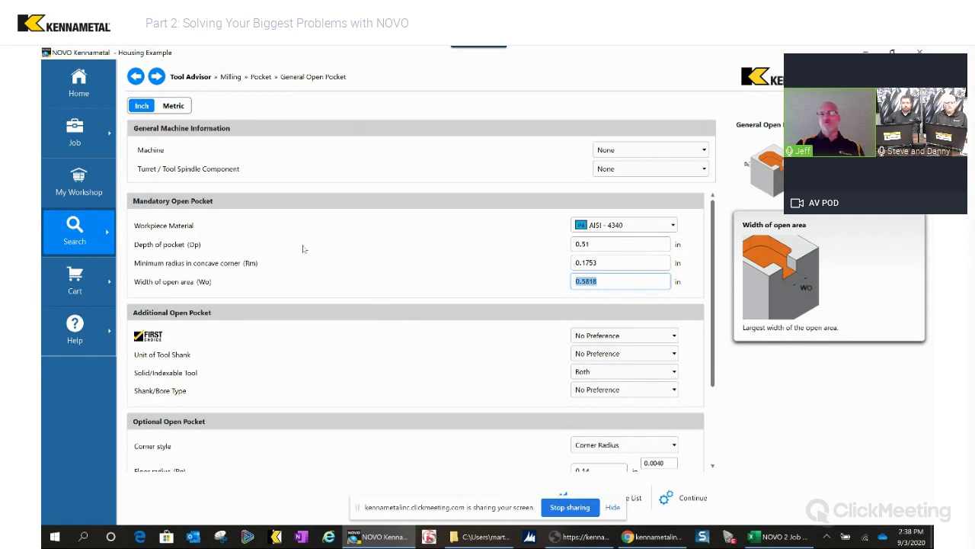
Return to Job Management and reopen the Housing Example job from the NOVO Webinar 2020 folder
click(75, 131)
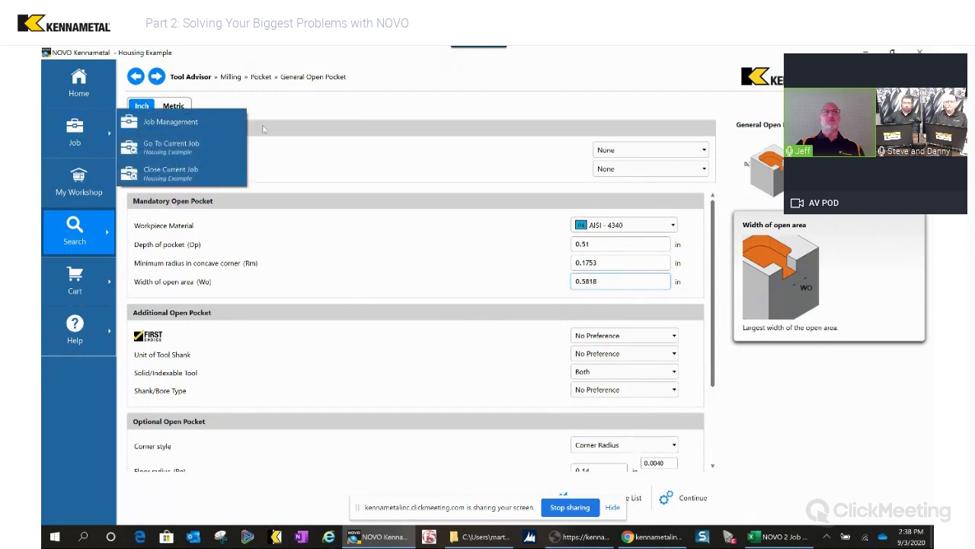
click(188, 125)
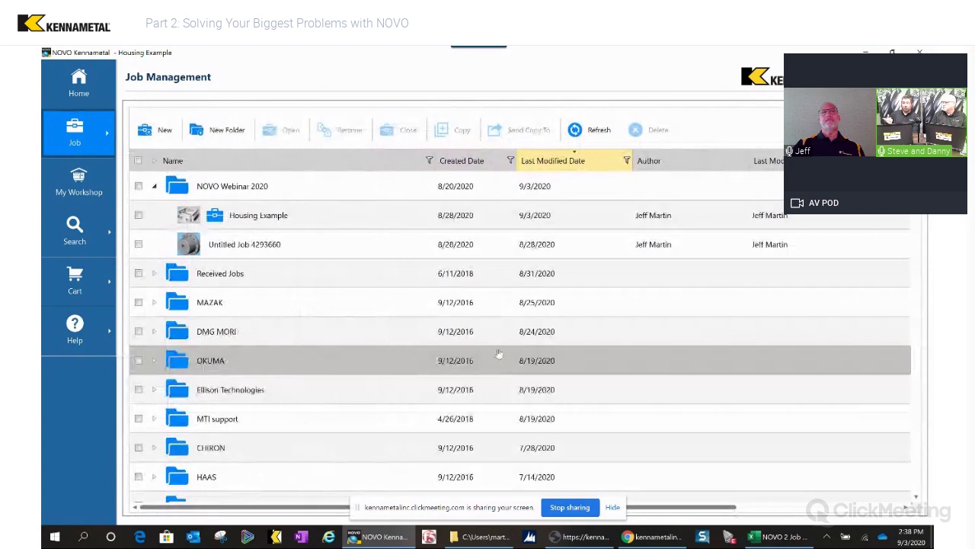
double_click(303, 217)
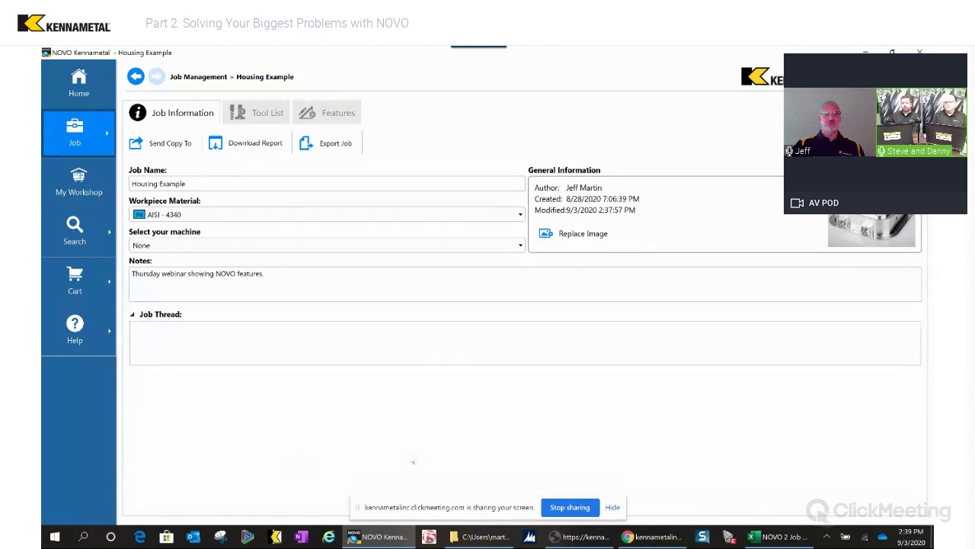
Switch to ESPRIT, dismiss the KBM connection error, and open the recent file Housing 1.04.esp
click(729, 536)
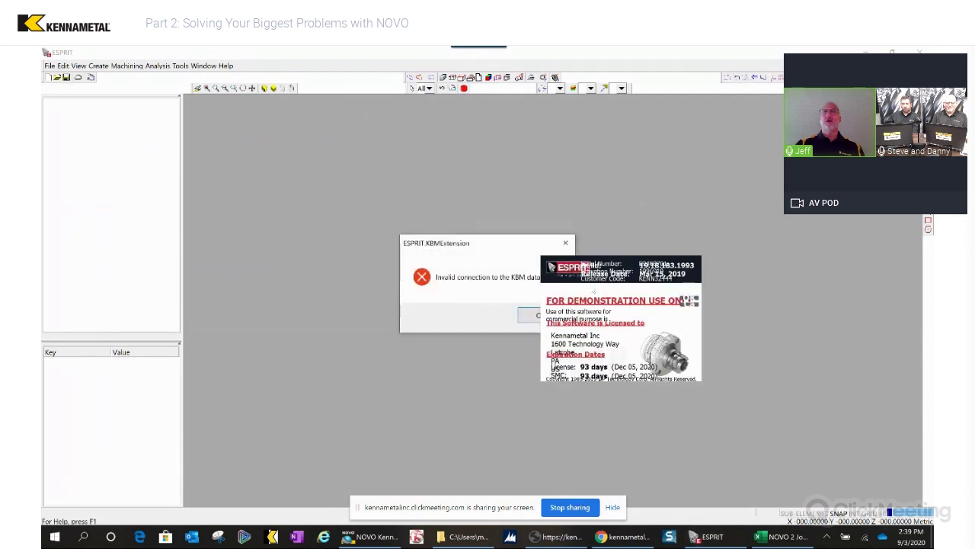
click(533, 315)
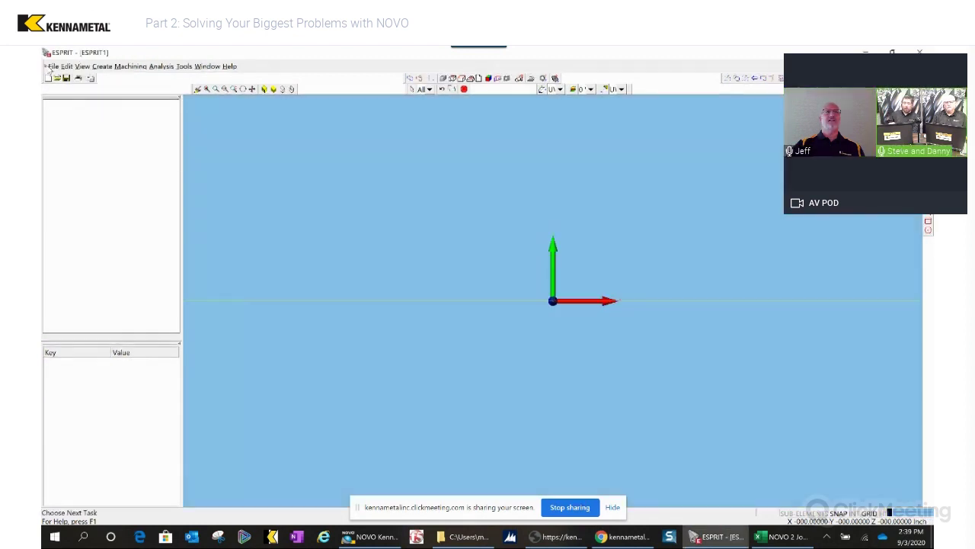
click(50, 66)
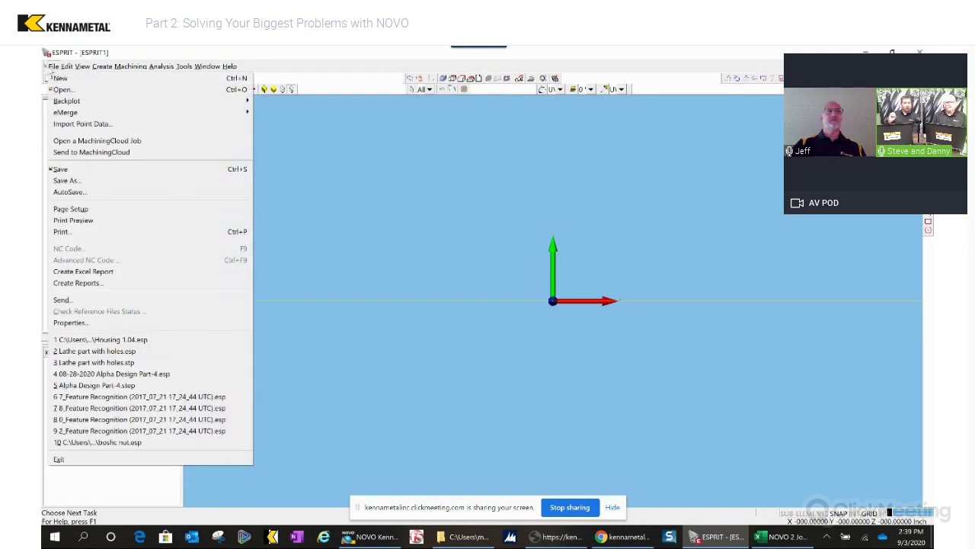
click(113, 339)
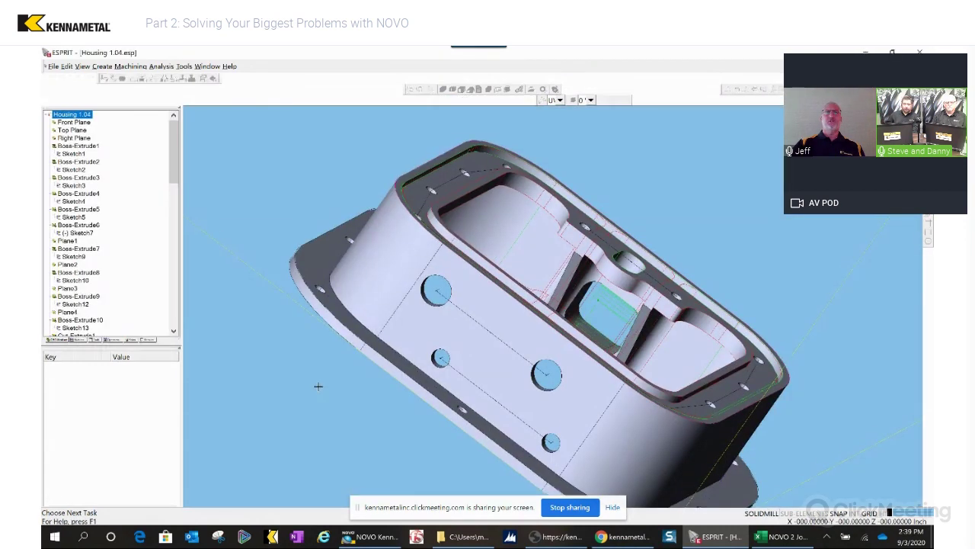
Select the housing solid and examine the hole features at the end of its enlarged feature tree
click(311, 318)
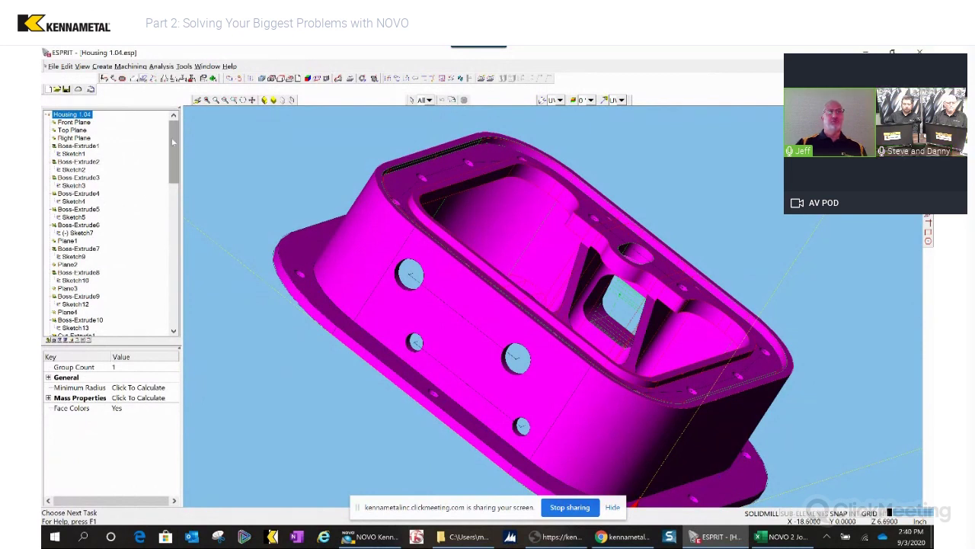
drag(173, 143, 173, 229)
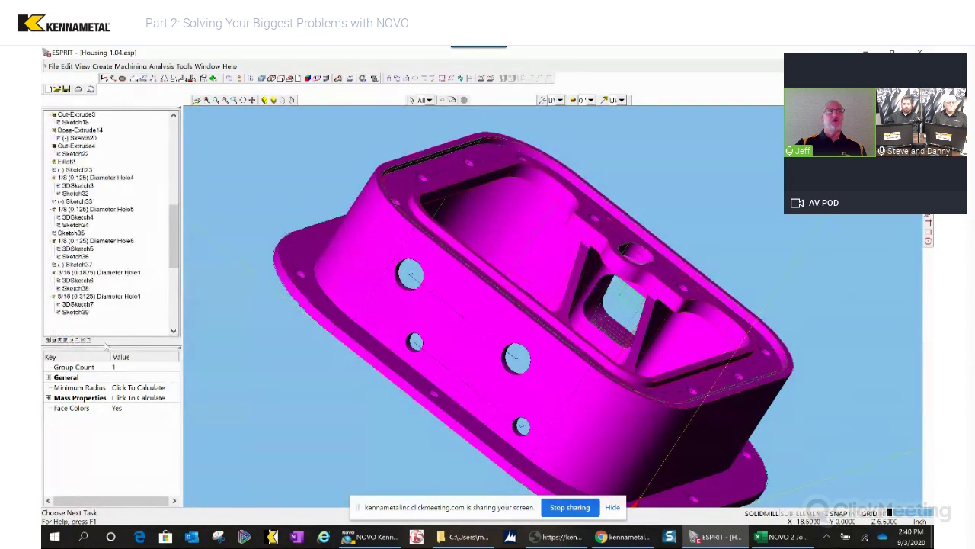
drag(104, 343, 112, 390)
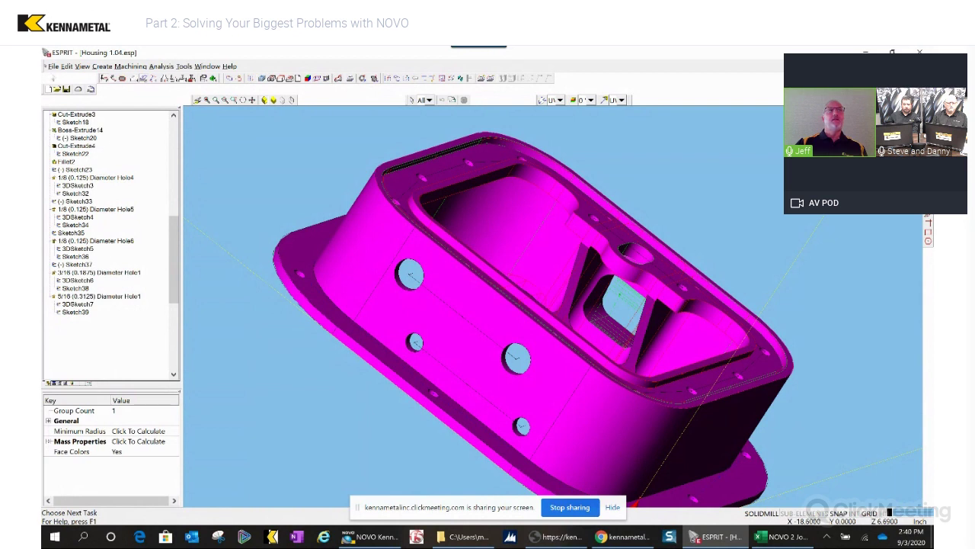
Bring up the export of the housing features to MachiningCloud, check the target folder's XML files, and cancel the export
click(53, 67)
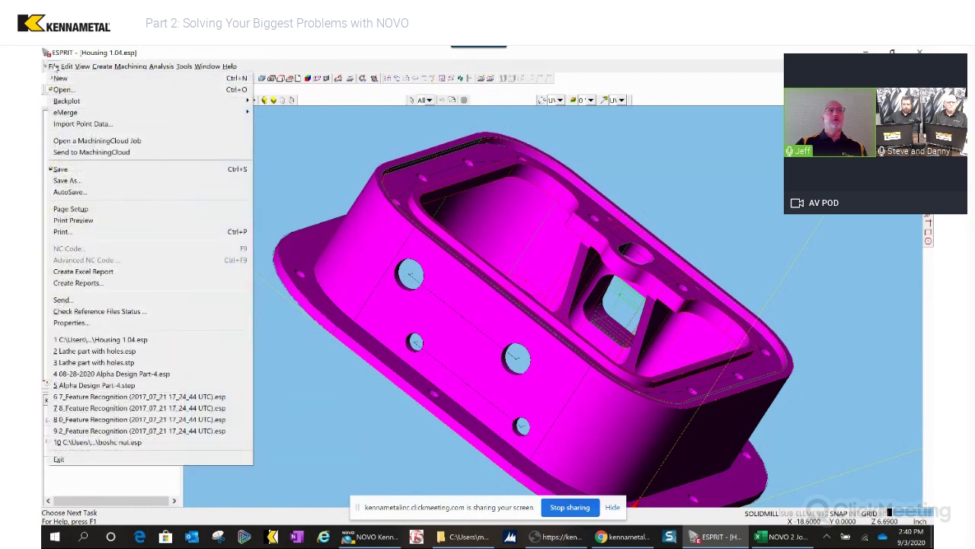
click(145, 153)
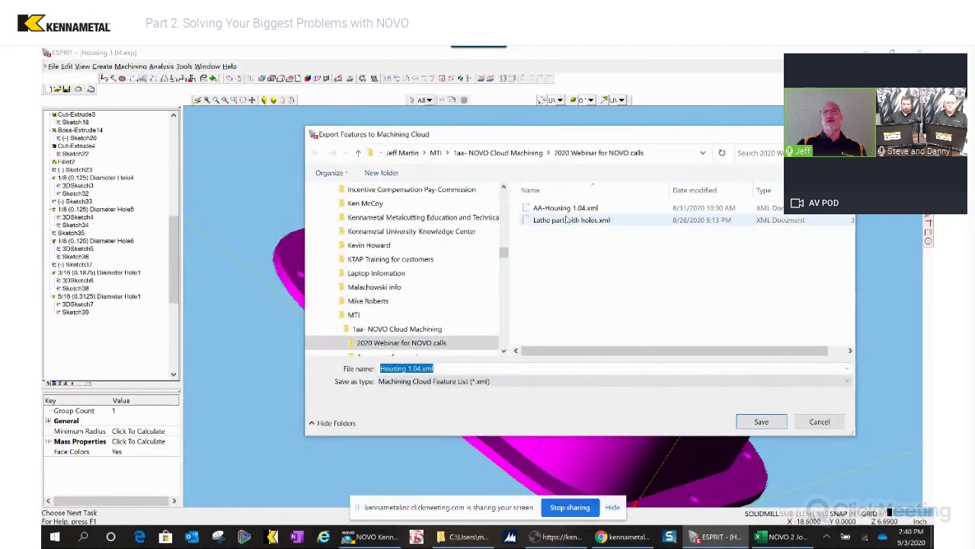
click(820, 421)
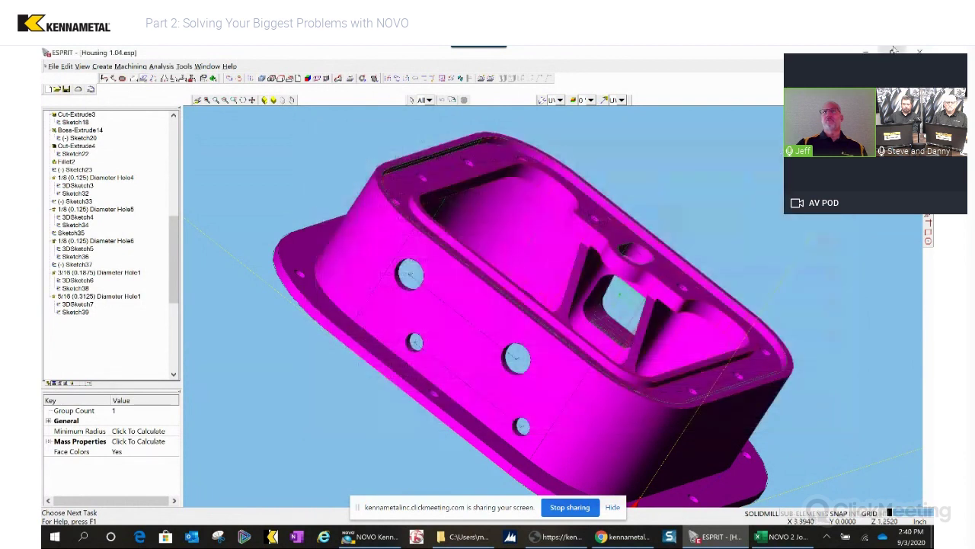
Switch back to NOVO and delete all features from the Housing Example job
key(alt+Tab)
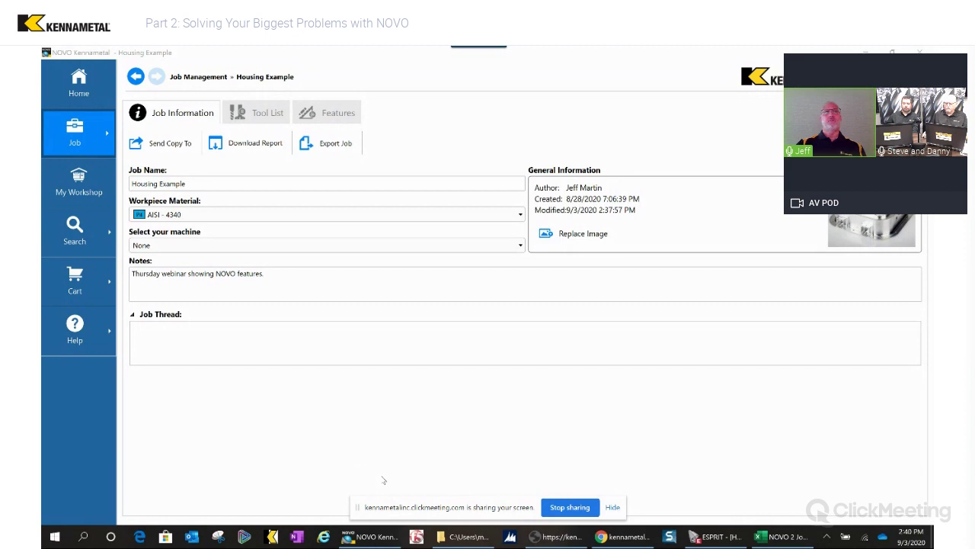
click(320, 114)
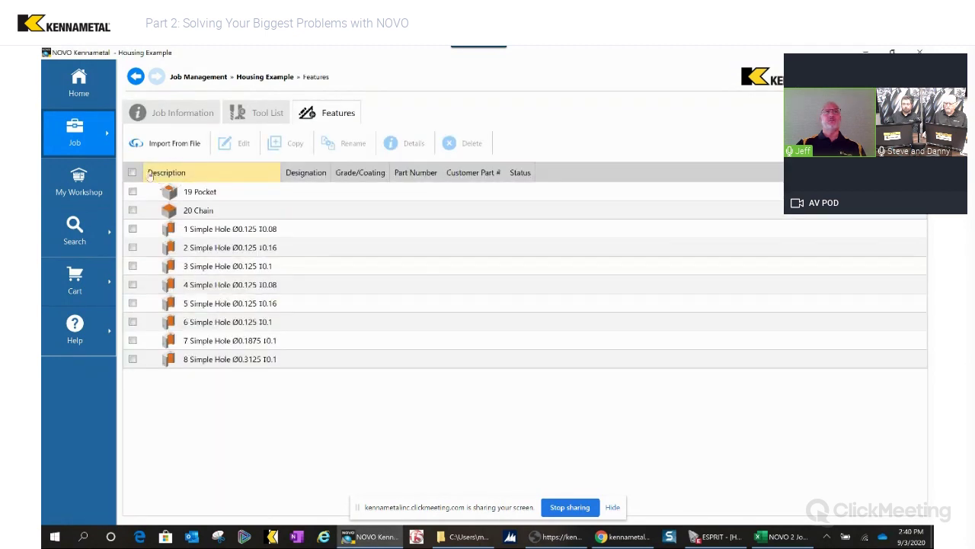
click(132, 173)
click(450, 142)
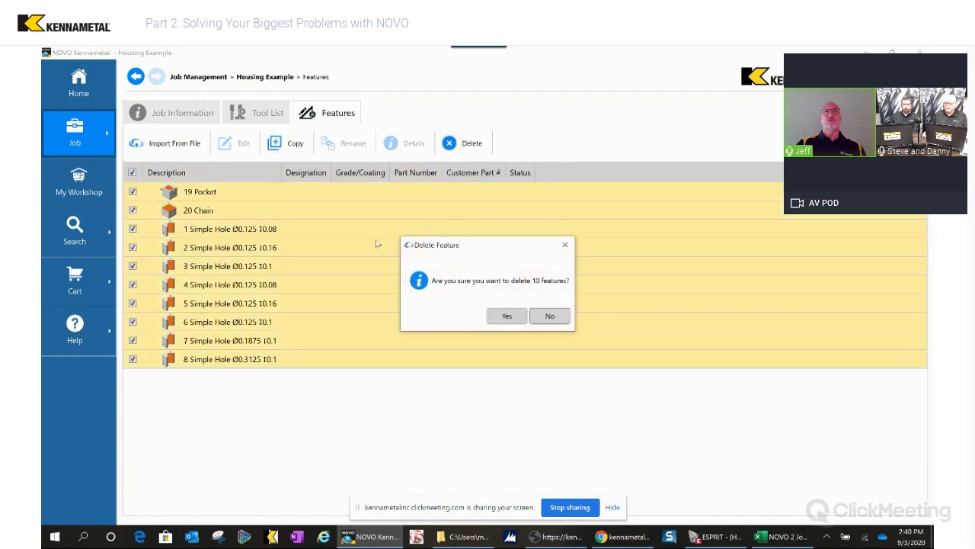
click(507, 316)
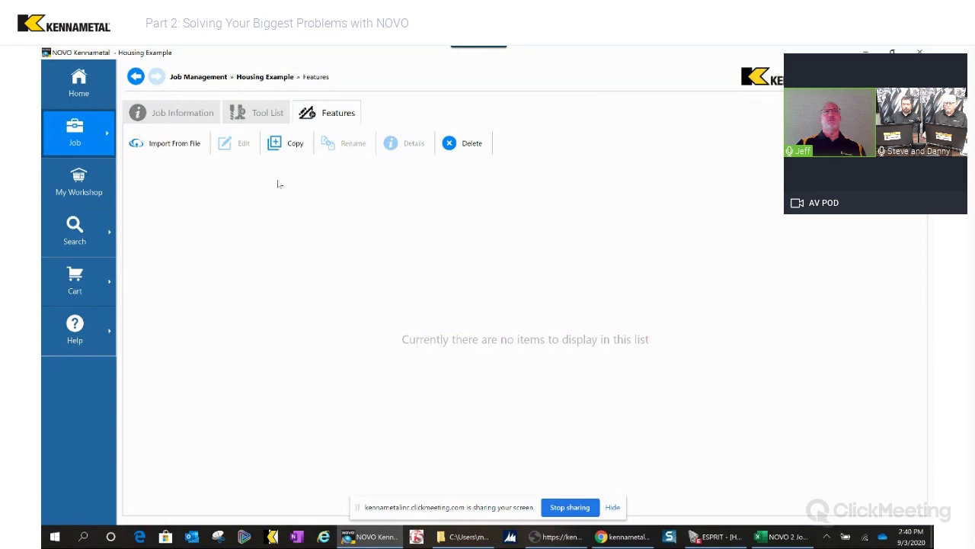
Import the features from AA-Housing 1.04.xml into the Housing Example job
click(171, 142)
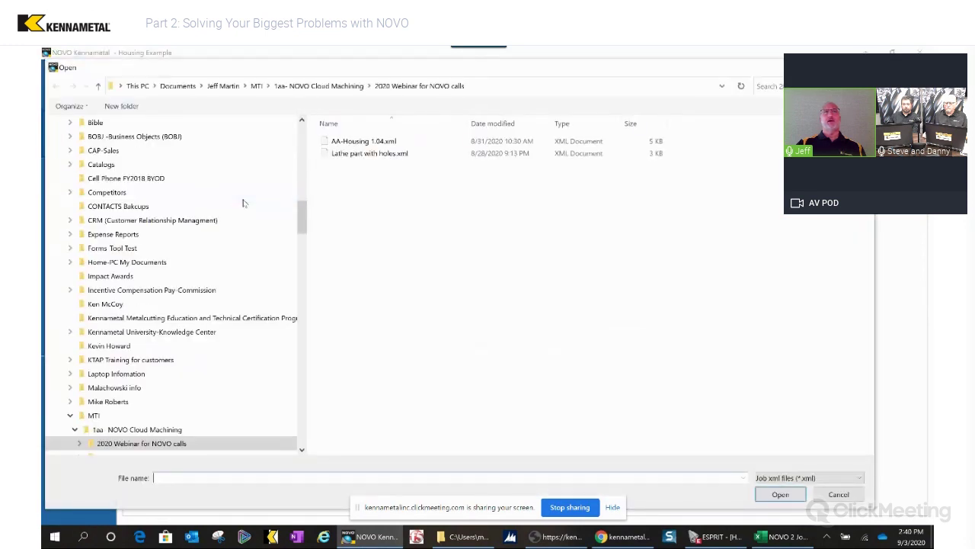
click(364, 143)
click(780, 495)
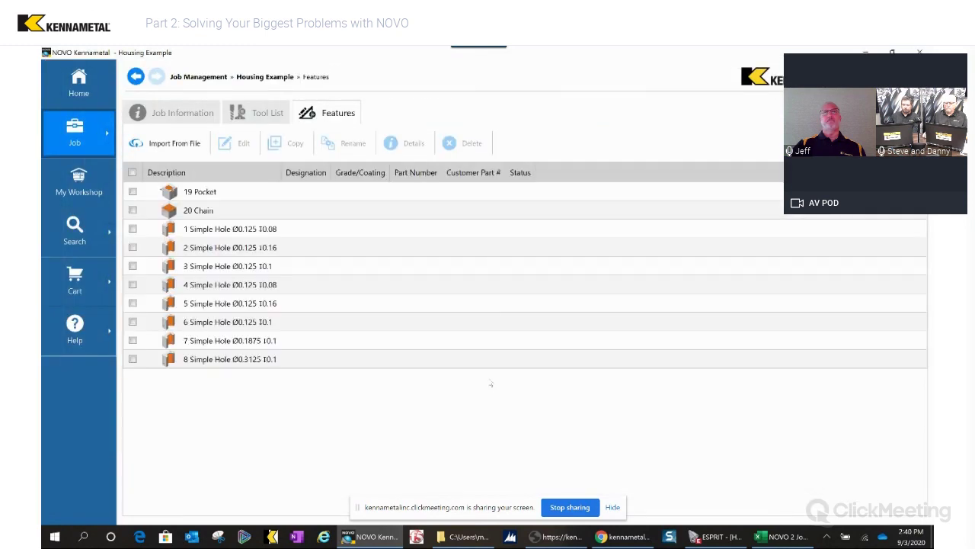
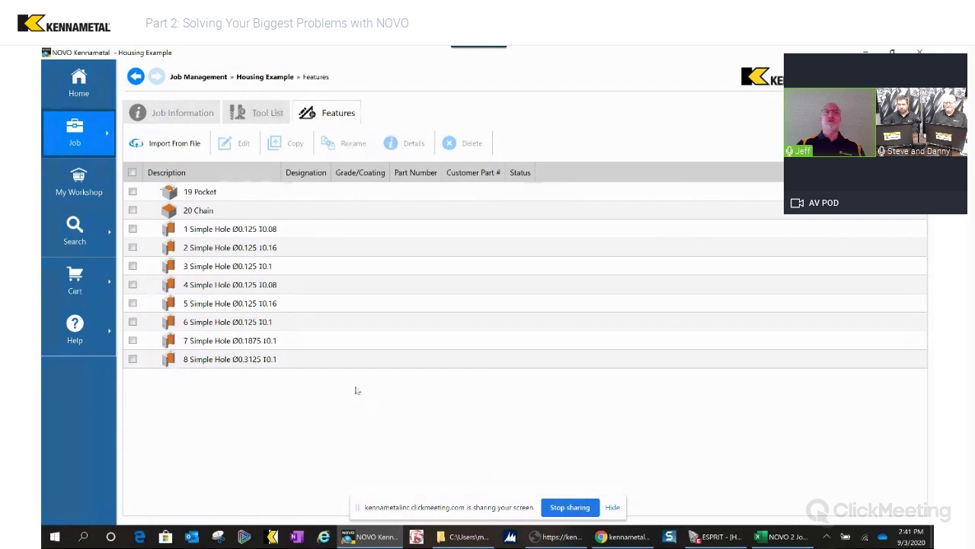
Show the job's tool list, select the Tool 4 assembly, and review the remaining assemblies below it
key(ctrl+Tab)
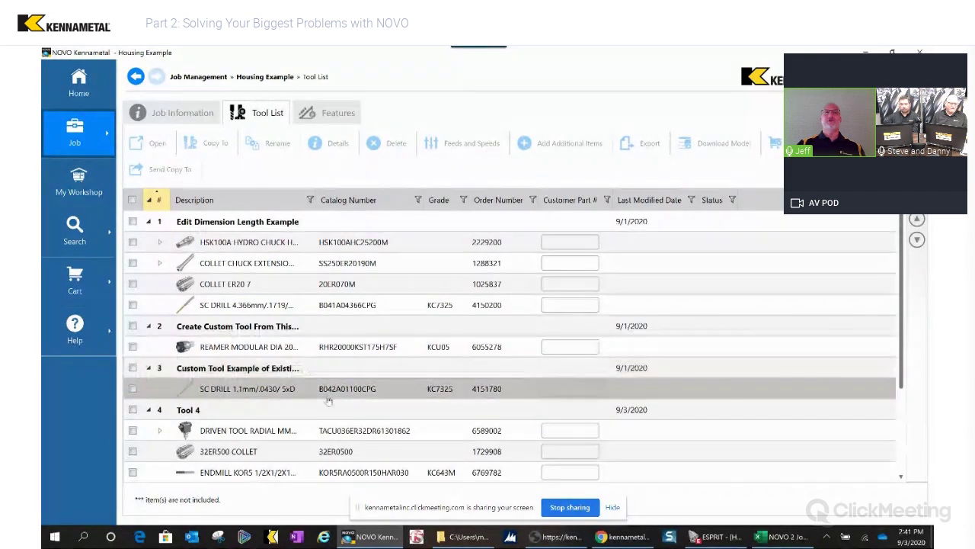
click(278, 412)
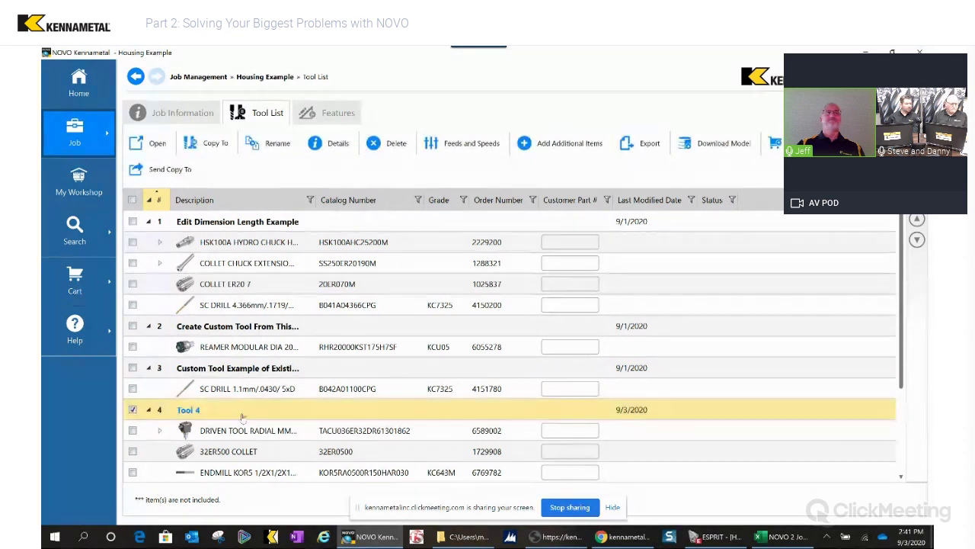
scroll(246, 415, down, 2)
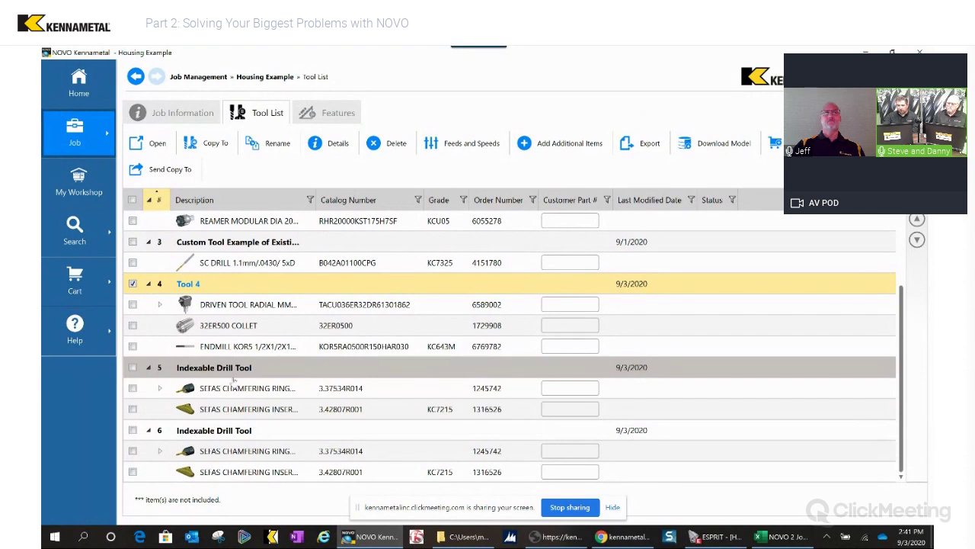
Look at the machines in My Workshop, return to Job Management and open the Housing Example job
click(58, 188)
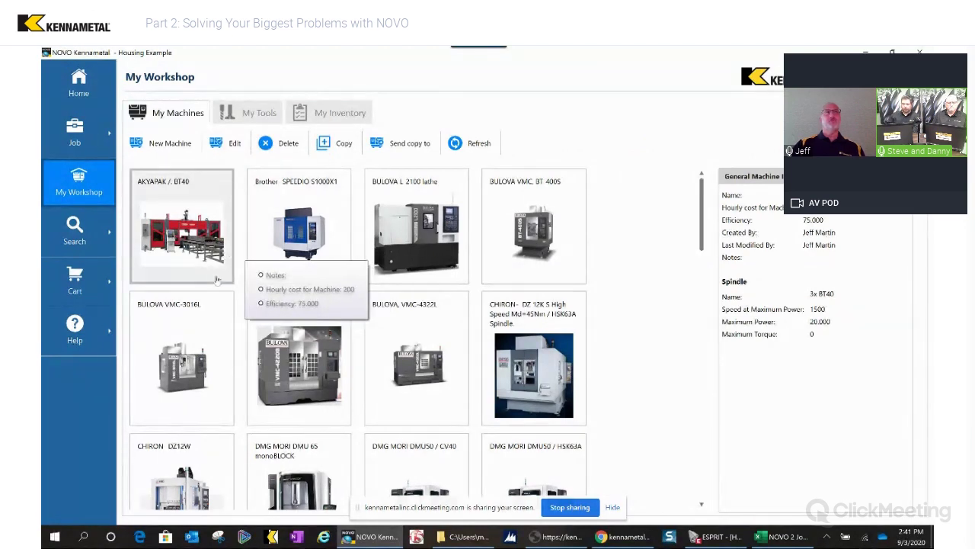
click(85, 77)
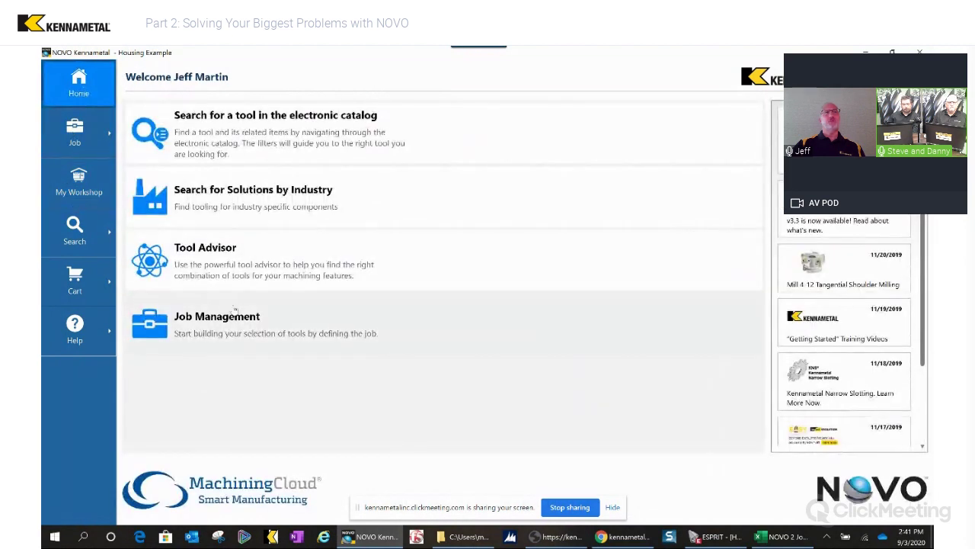
click(249, 324)
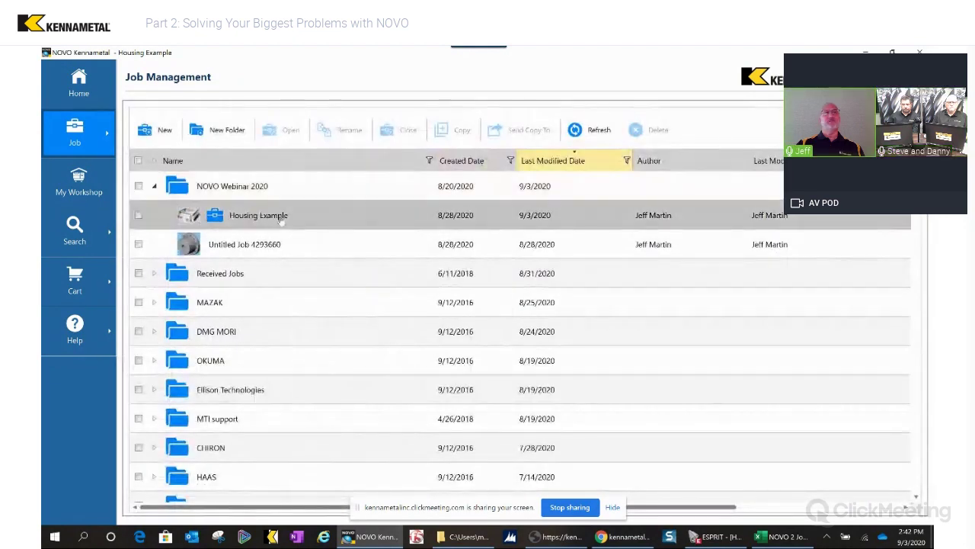
double_click(278, 217)
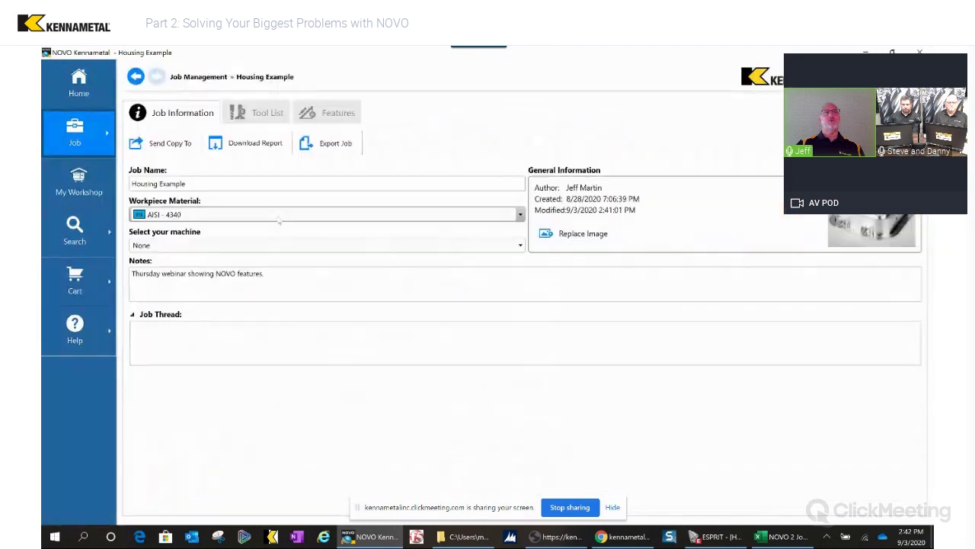
Create a workshop machine named with the owner's first name plus "Mill", set its hourly cost to 100 and note "New machine"
click(80, 187)
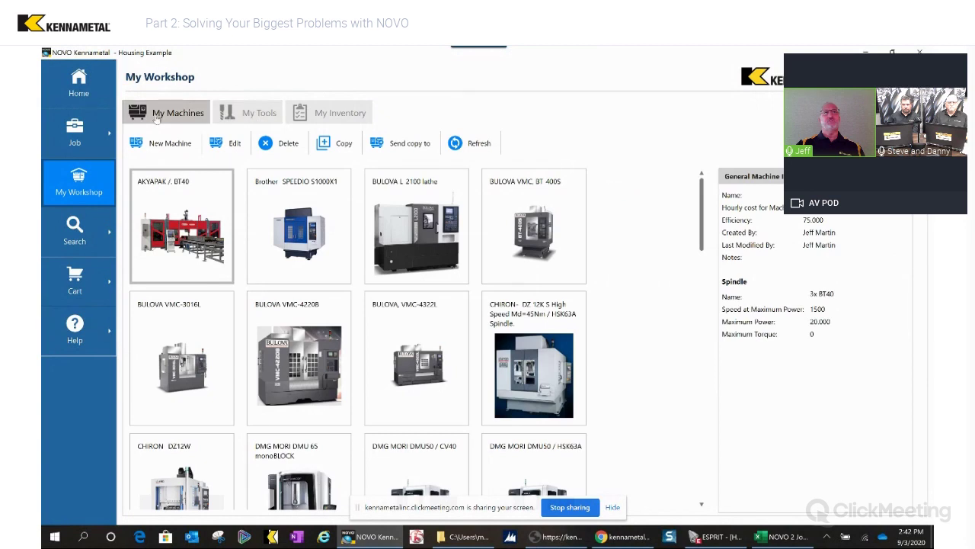
click(168, 144)
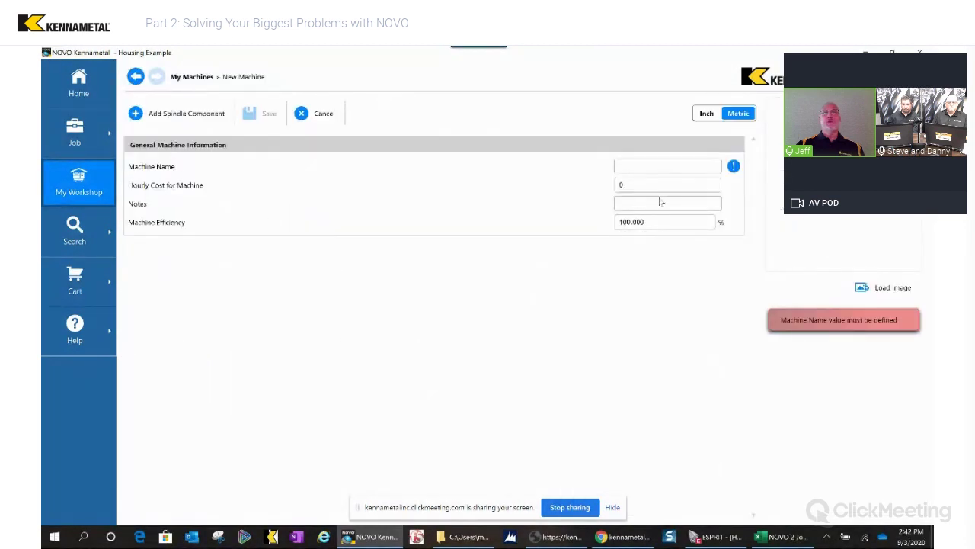
click(639, 165)
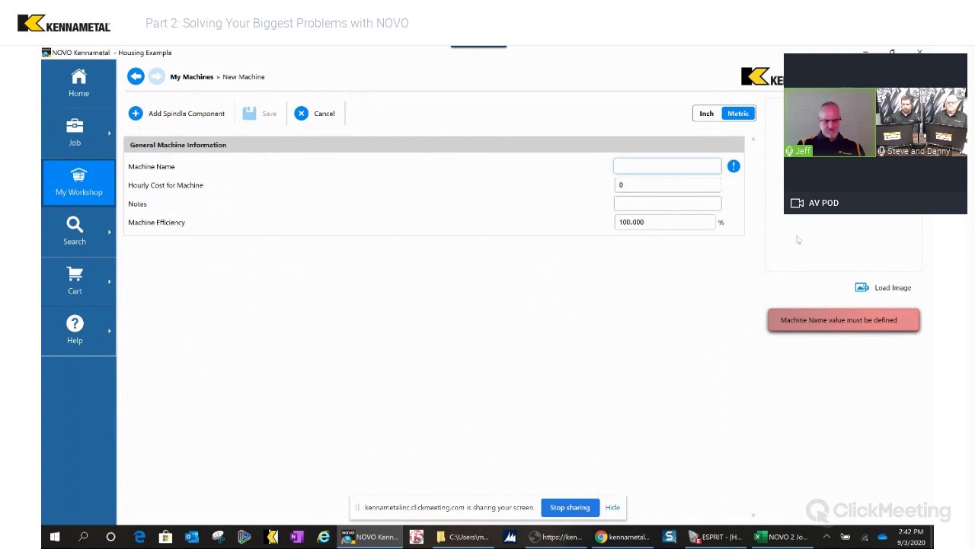
text(D)
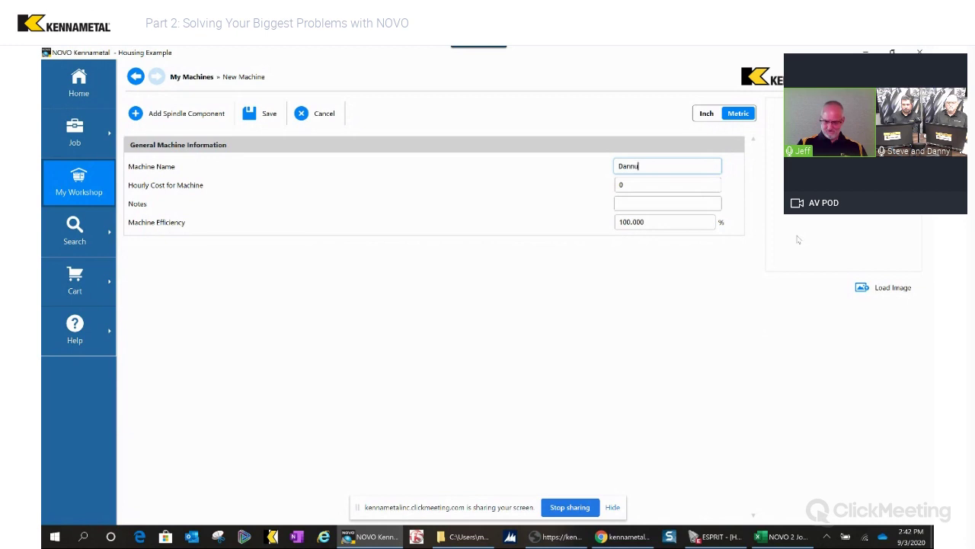
text(annu's Mill)
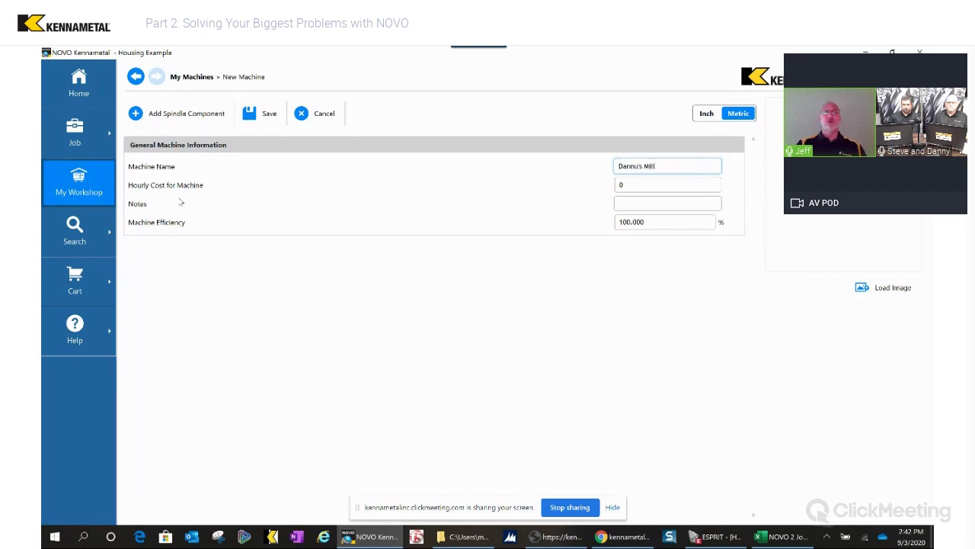
click(623, 186)
text(100)
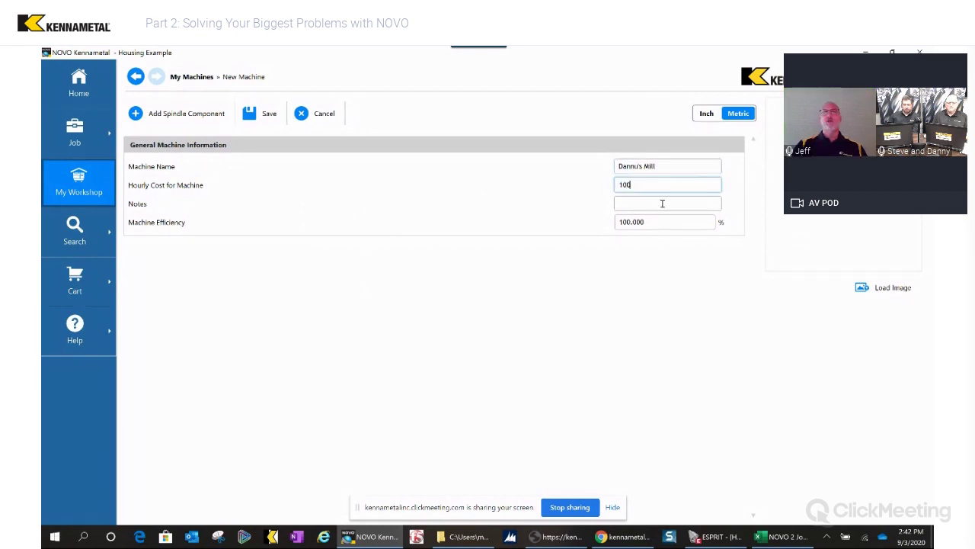
click(655, 204)
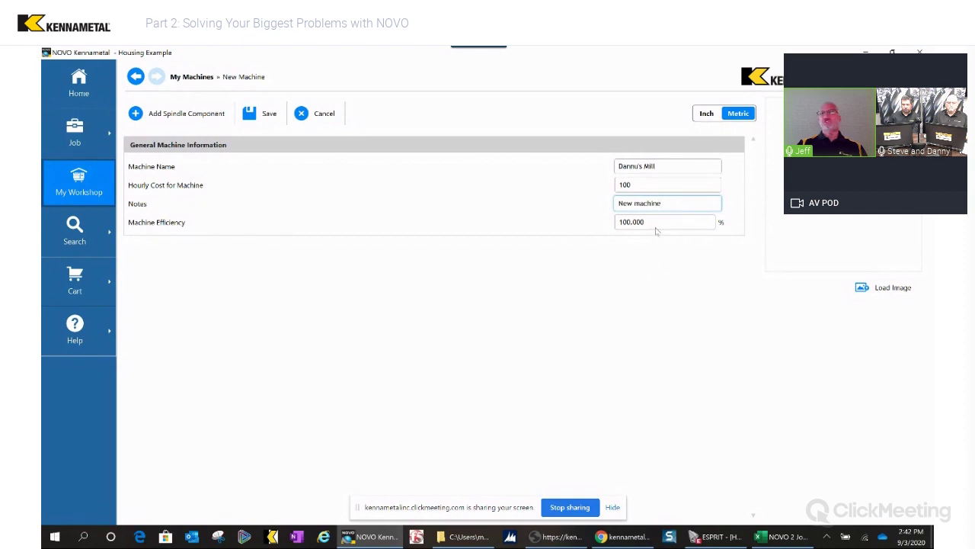
Load the INTEGREX6400ST picture from the MTI folder's Mazak IMAGES subfolder as the new machine's image
click(904, 297)
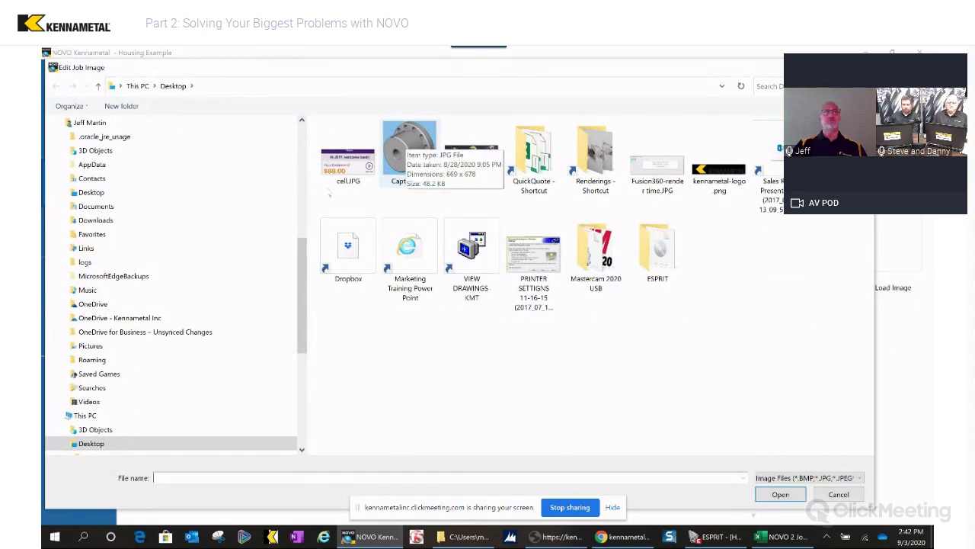
scroll(305, 260, up, 6)
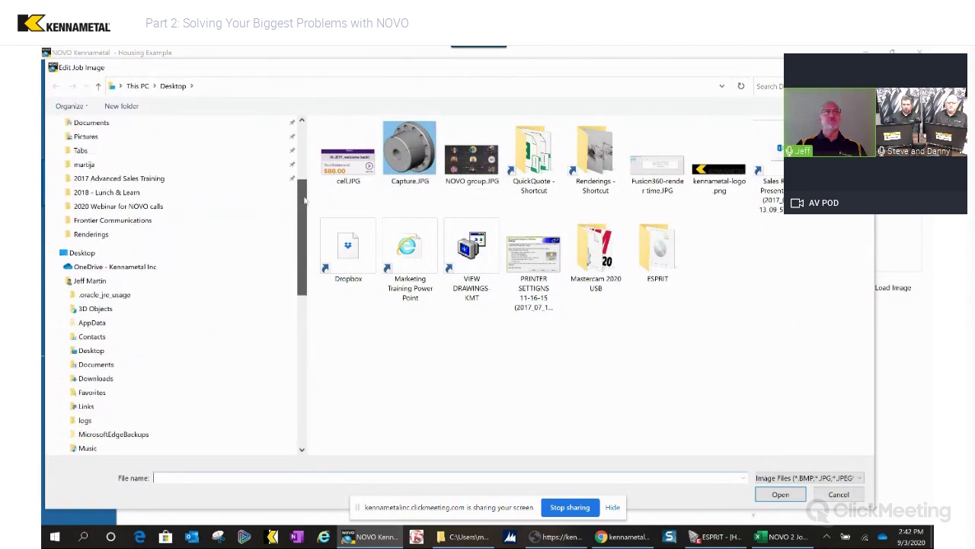
scroll(171, 254, up, 2)
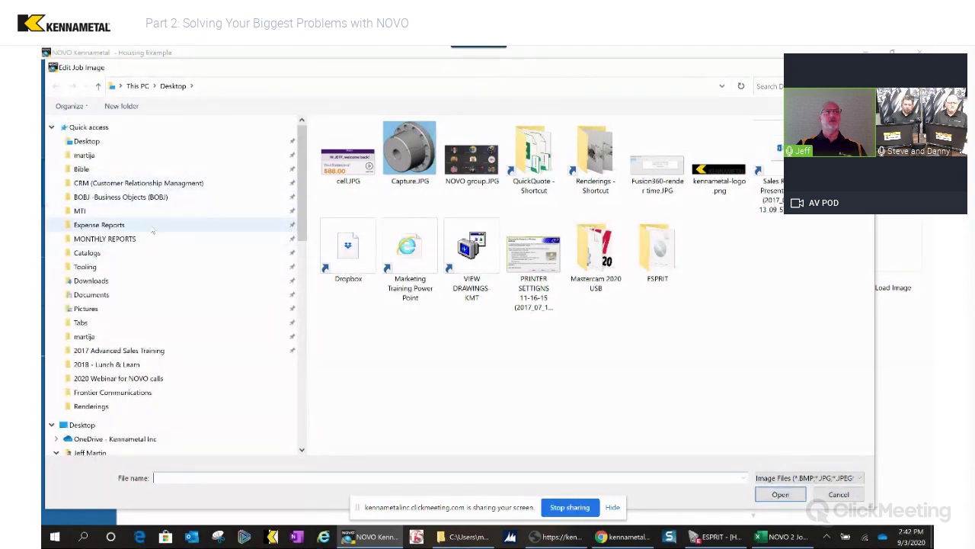
click(84, 211)
click(512, 382)
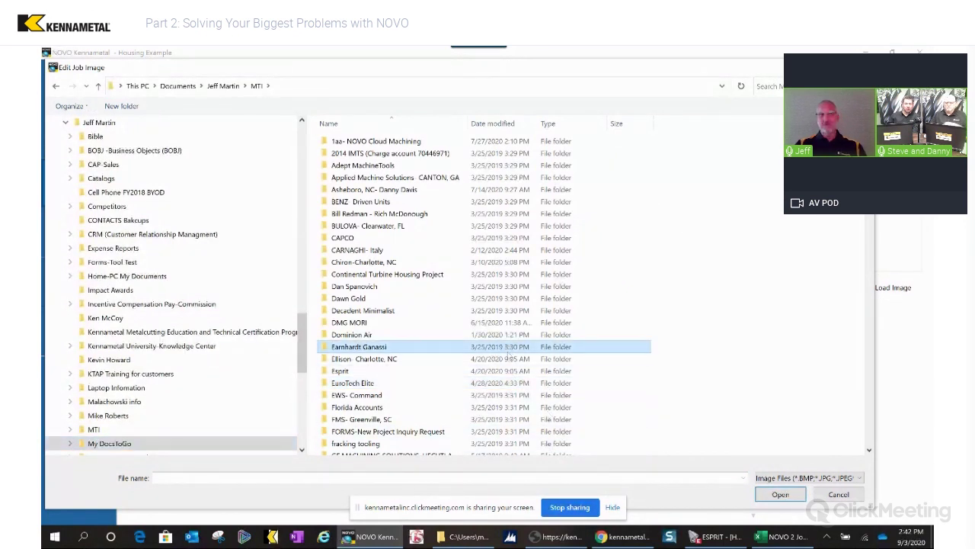
key(m)
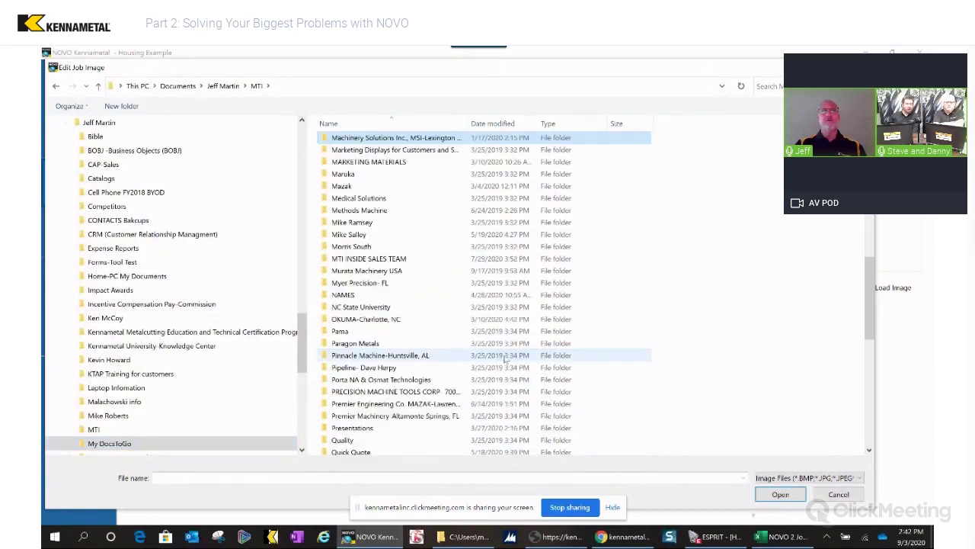
click(458, 186)
click(350, 186)
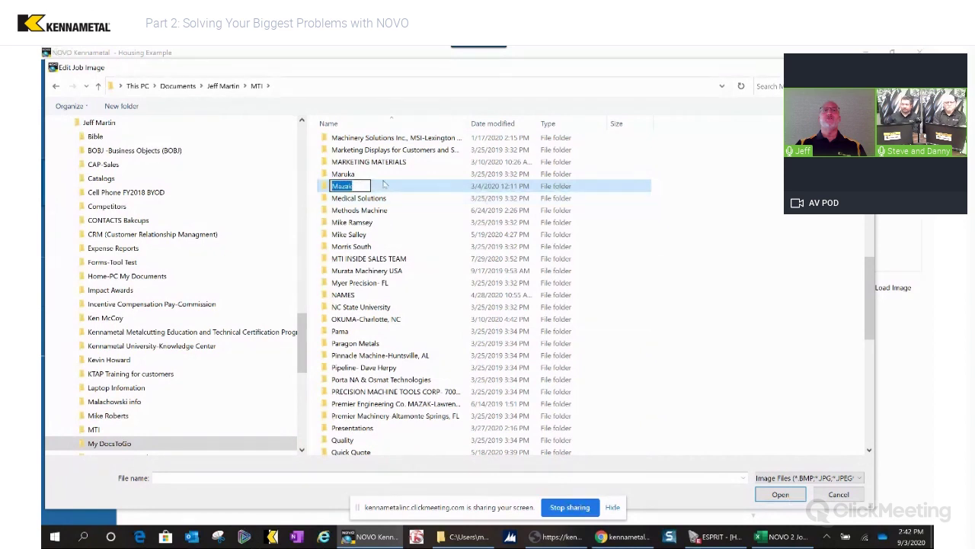
double_click(350, 186)
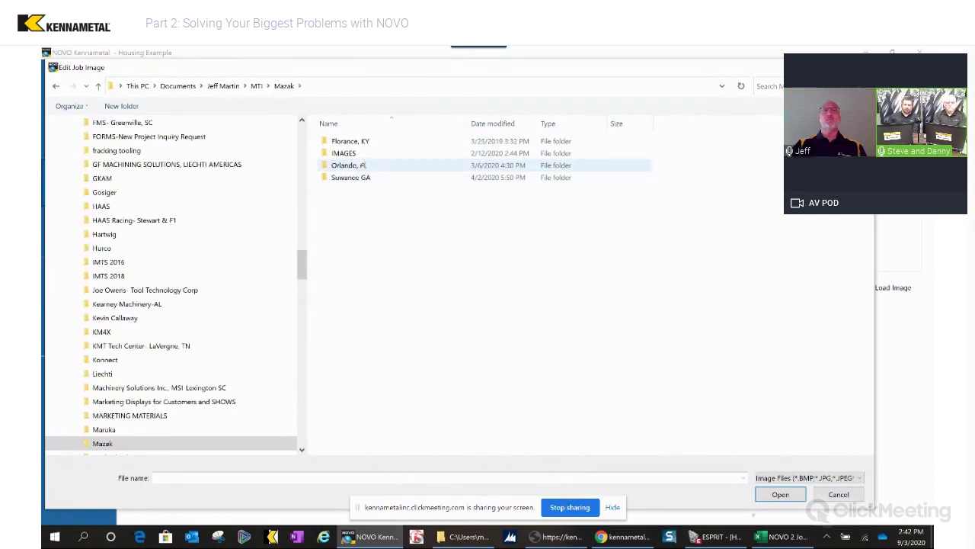
double_click(379, 154)
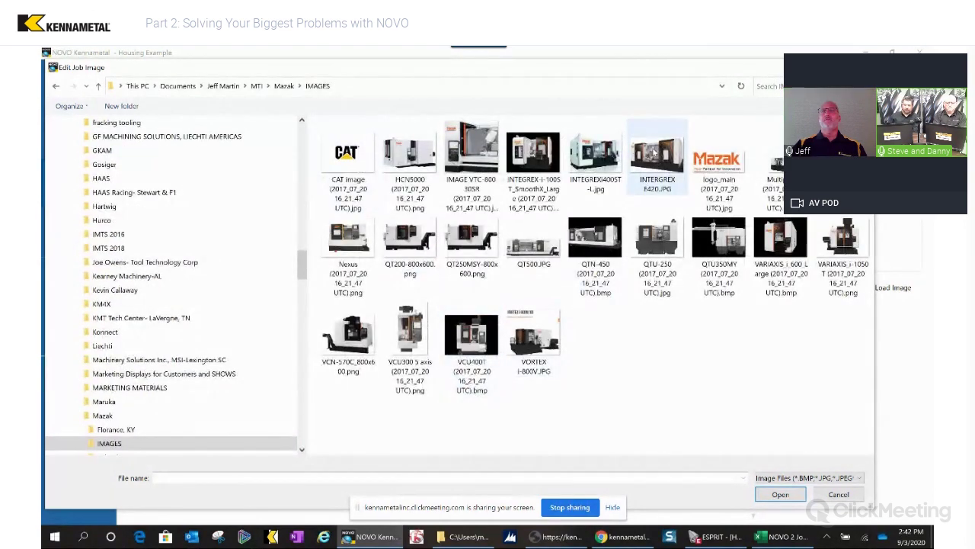
click(595, 156)
double_click(595, 156)
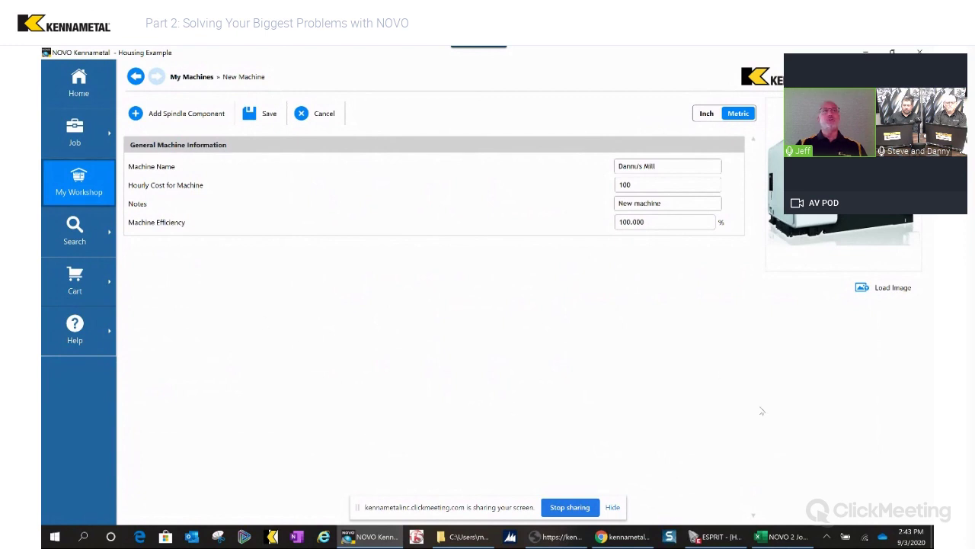
Add a spindle named KM4x63 with a maximum speed of 10000 rev/min and a maximum power of 20 kW
click(183, 116)
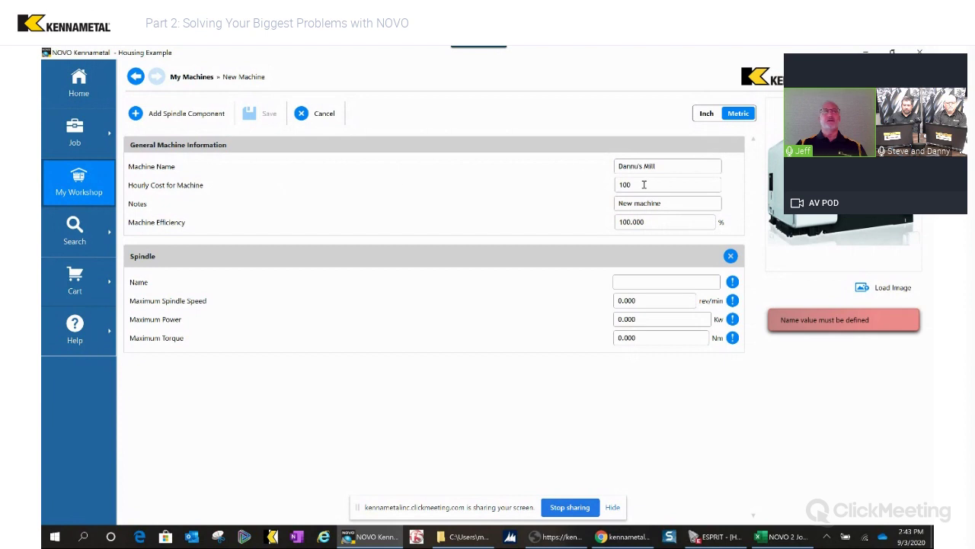
click(661, 284)
text(KM)
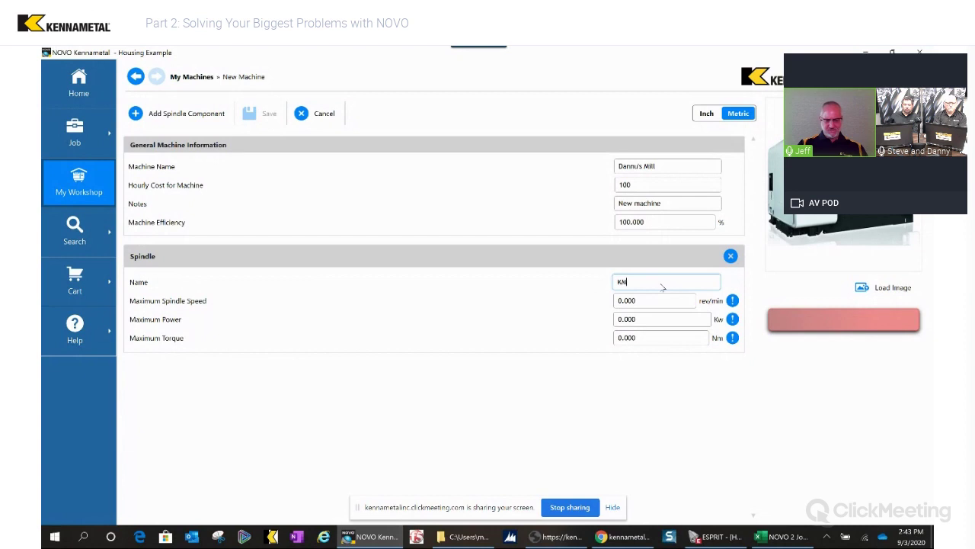
text(4x63)
click(653, 300)
text(1)
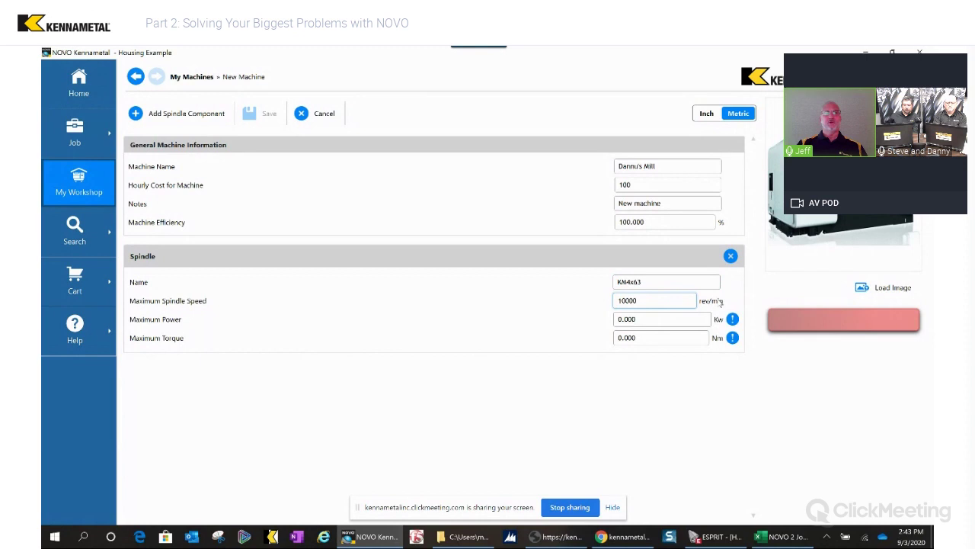
click(695, 320)
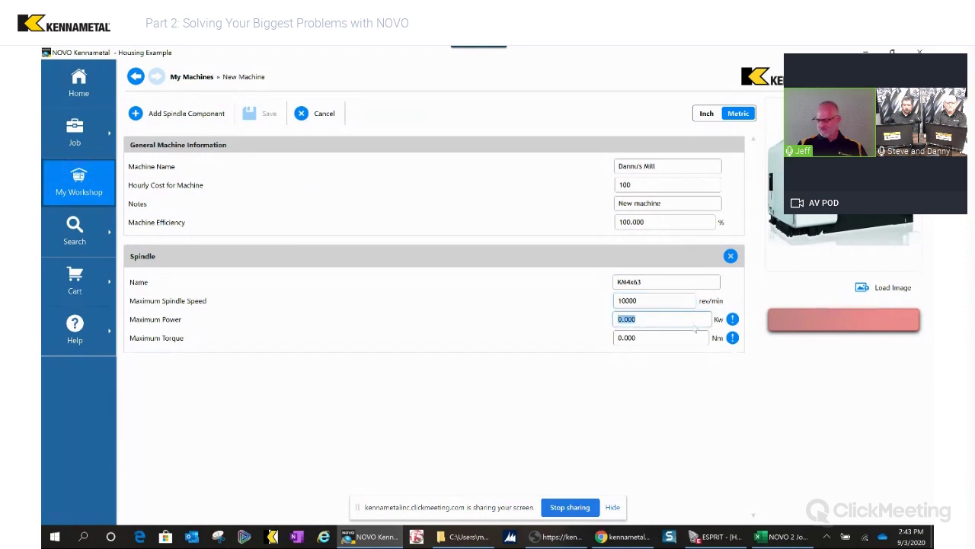
text(20)
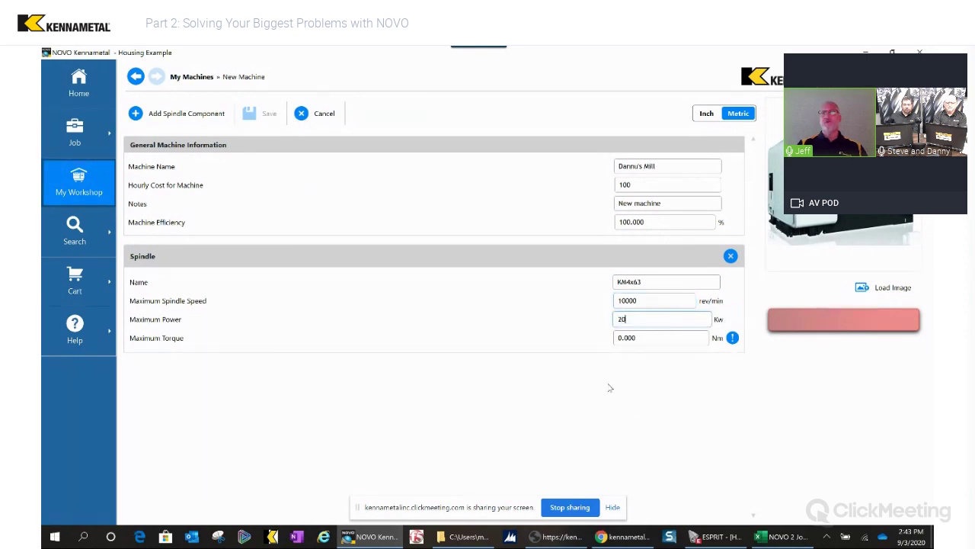
Set the spindle's maximum torque to 21 Nm and save the machine
click(713, 413)
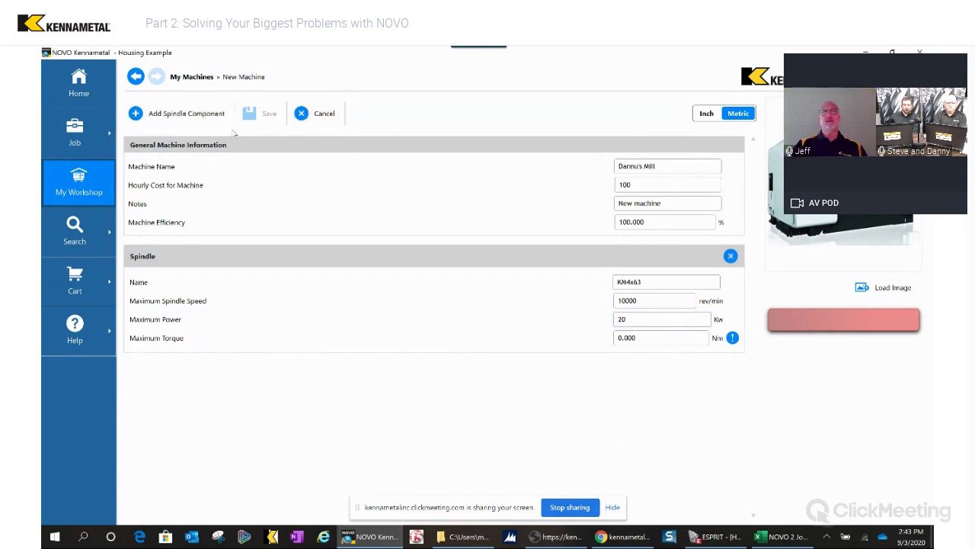
click(665, 317)
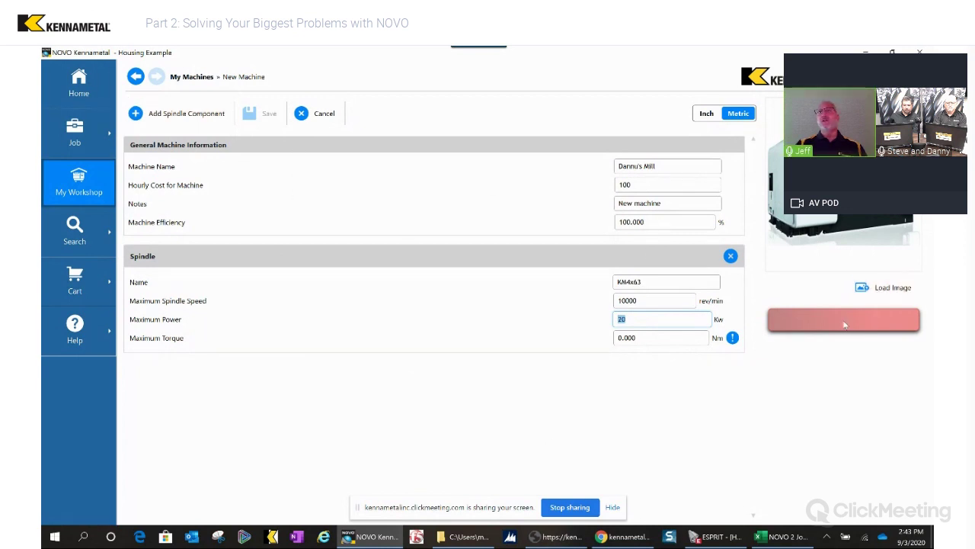
key(Tab)
text(21)
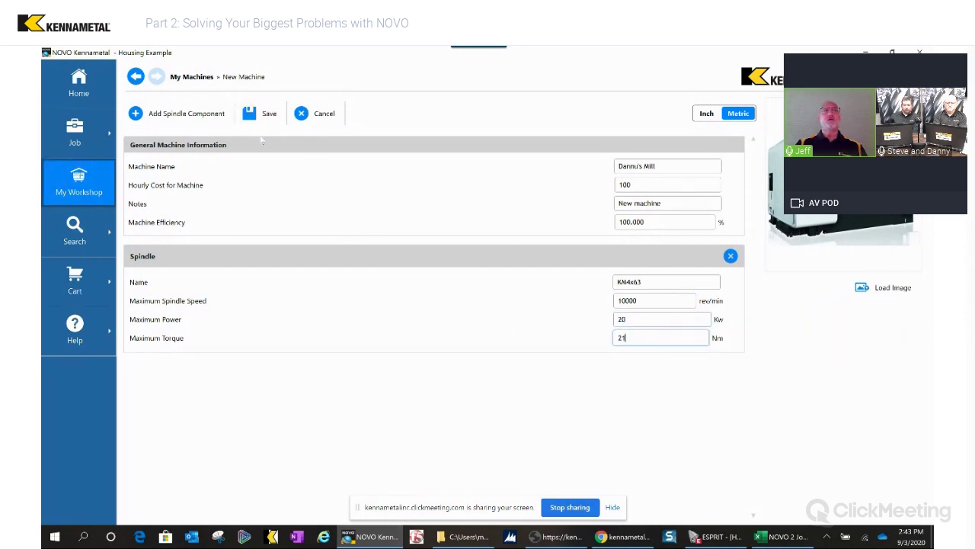
click(266, 114)
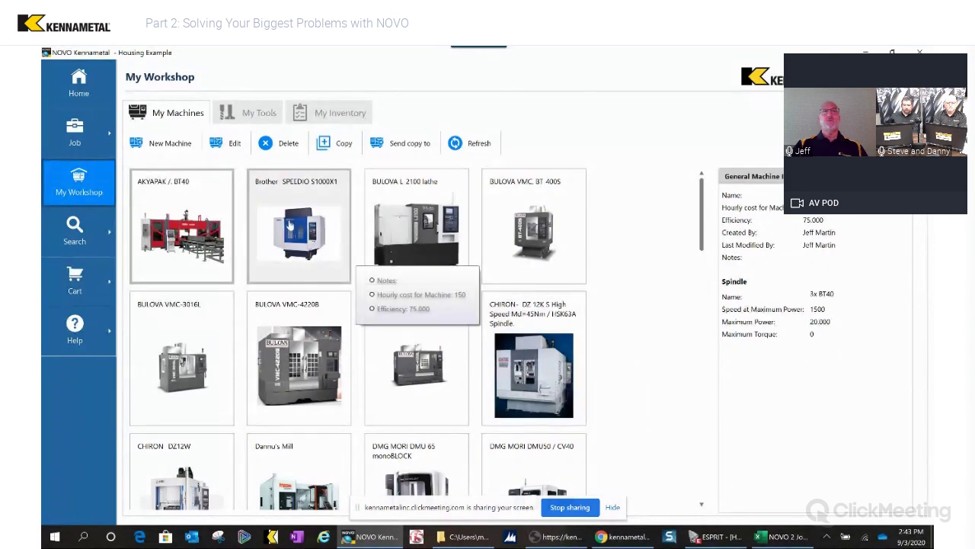
Find the newly saved mill among the workshop machines and open it to review its spindle data
scroll(267, 282, down, 5)
scroll(221, 298, down, 8)
scroll(224, 291, up, 3)
scroll(223, 290, up, 7)
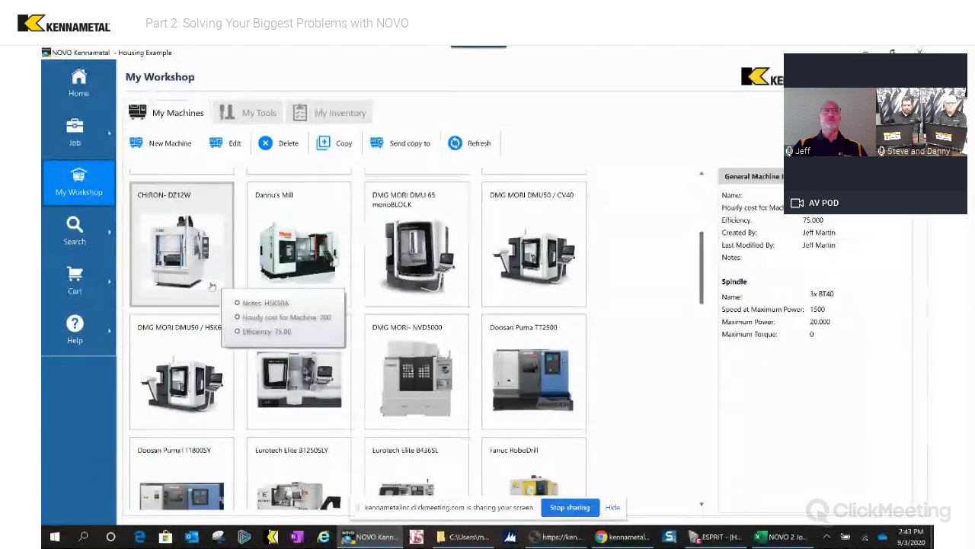
click(273, 242)
double_click(272, 242)
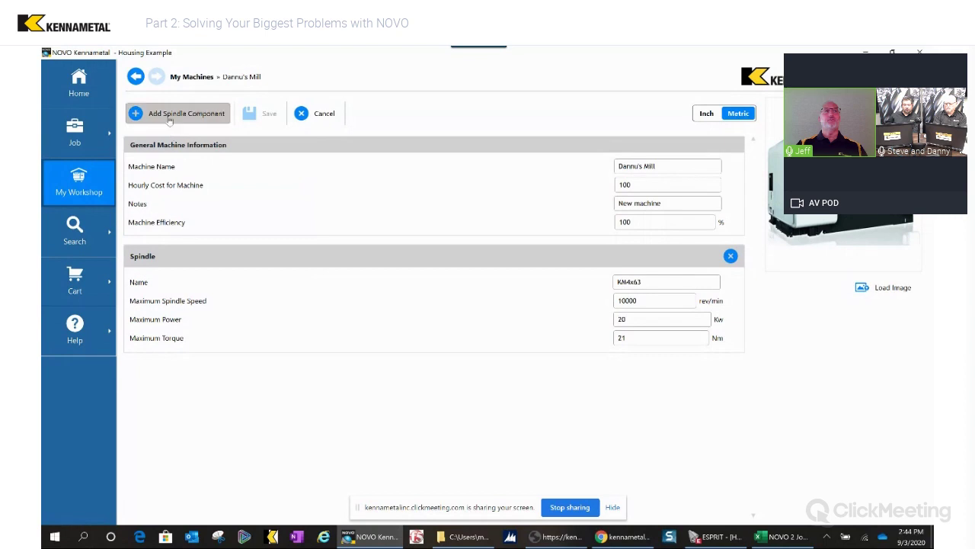
Return to the Housing Example job's information and assign the newly created mill as its machine
click(76, 142)
click(163, 145)
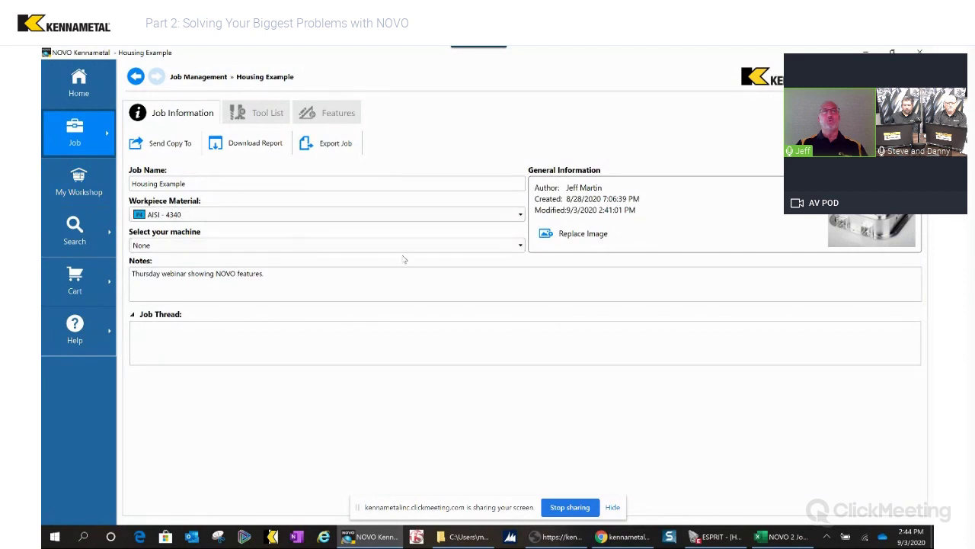
click(520, 244)
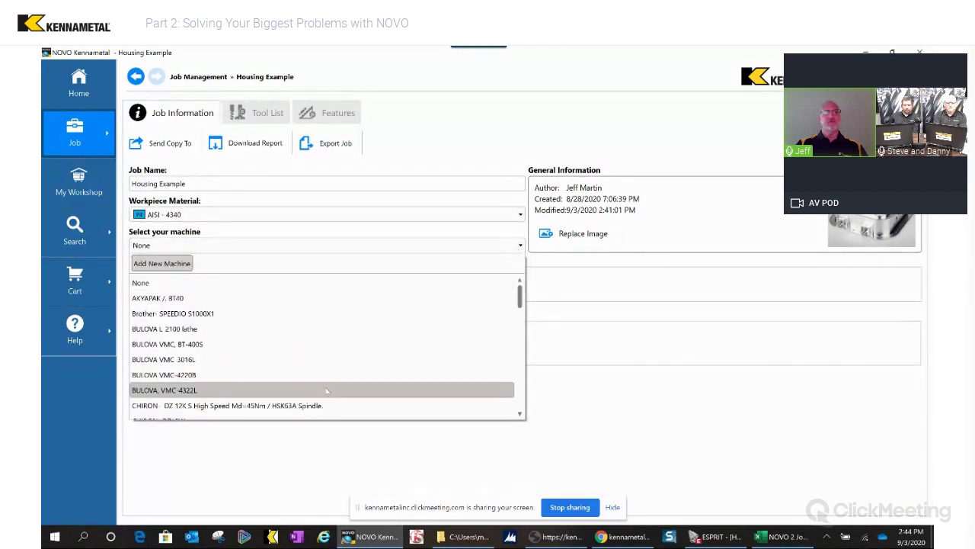
scroll(323, 388, down, 2)
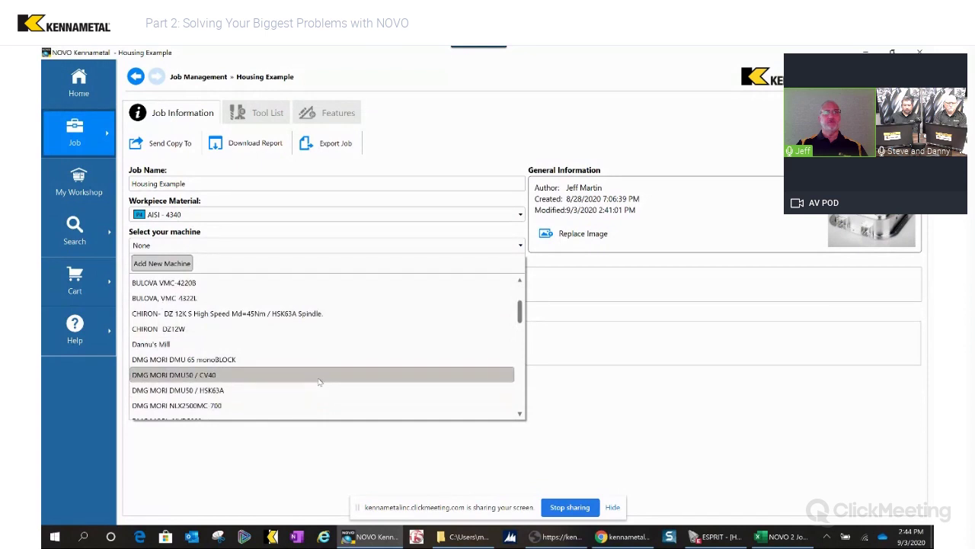
click(201, 344)
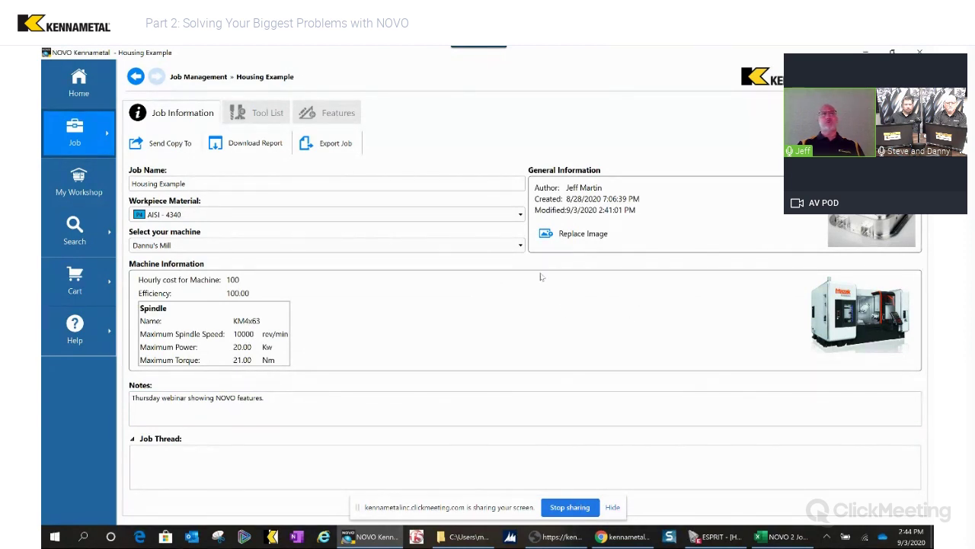
Download the Housing Example job report as an Excel spreadsheet, naming the file with the colleague's first name
click(249, 146)
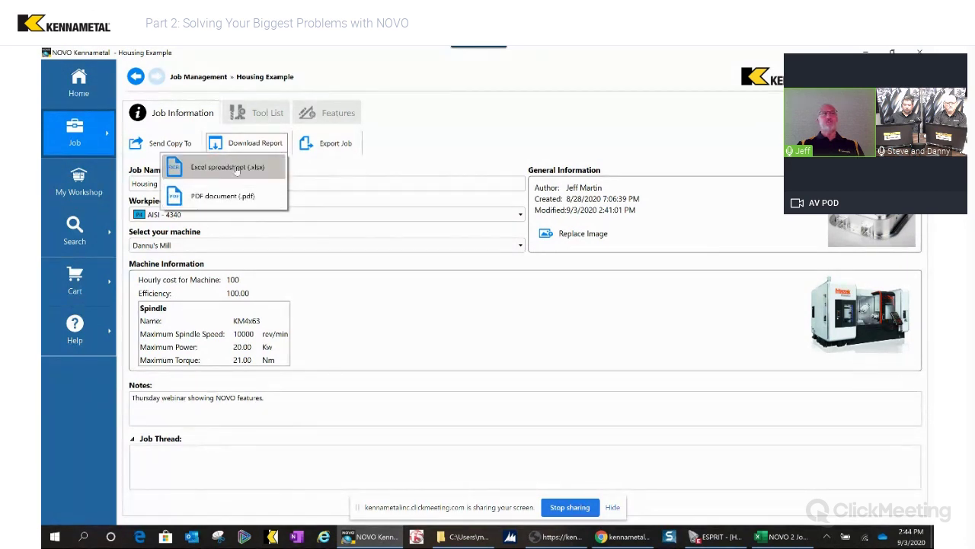
click(237, 167)
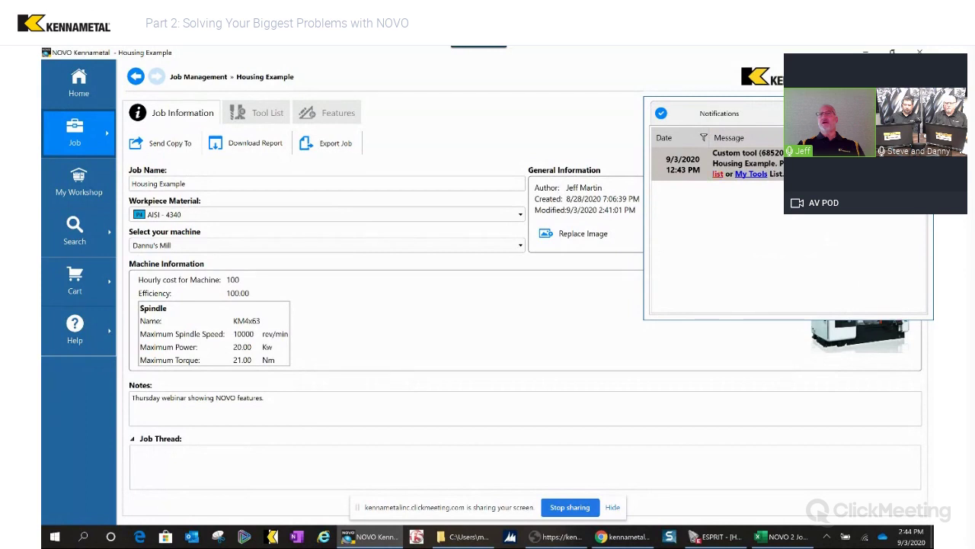
click(769, 180)
click(664, 369)
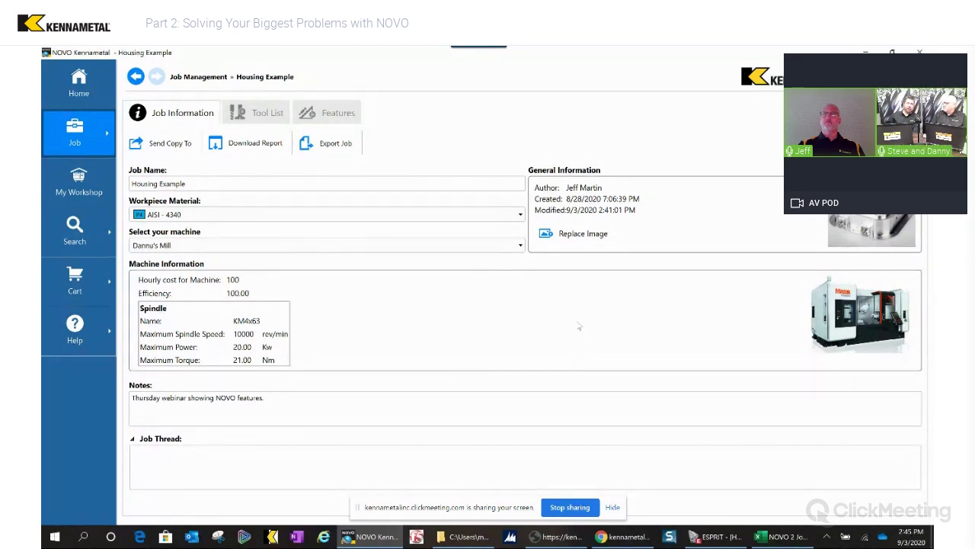
click(884, 76)
click(657, 141)
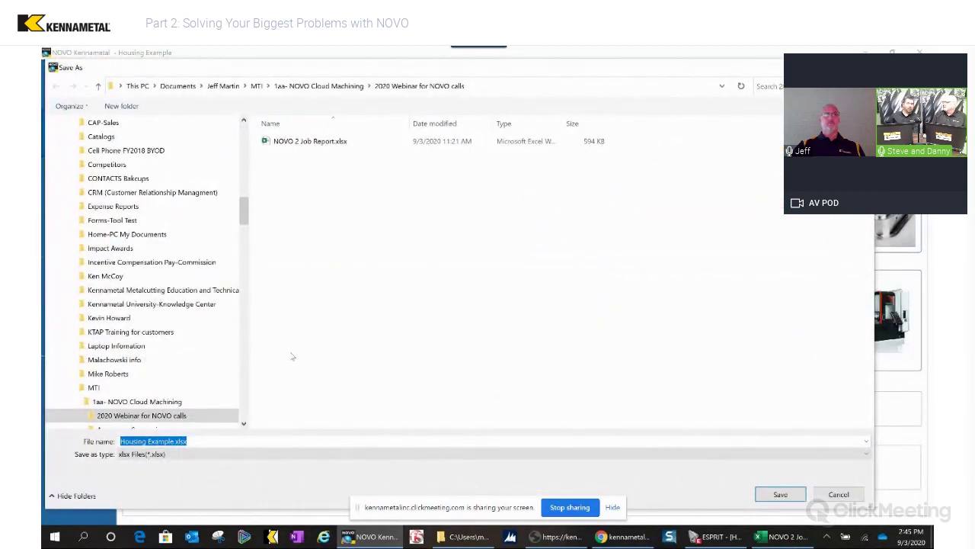
text(Dannyu)
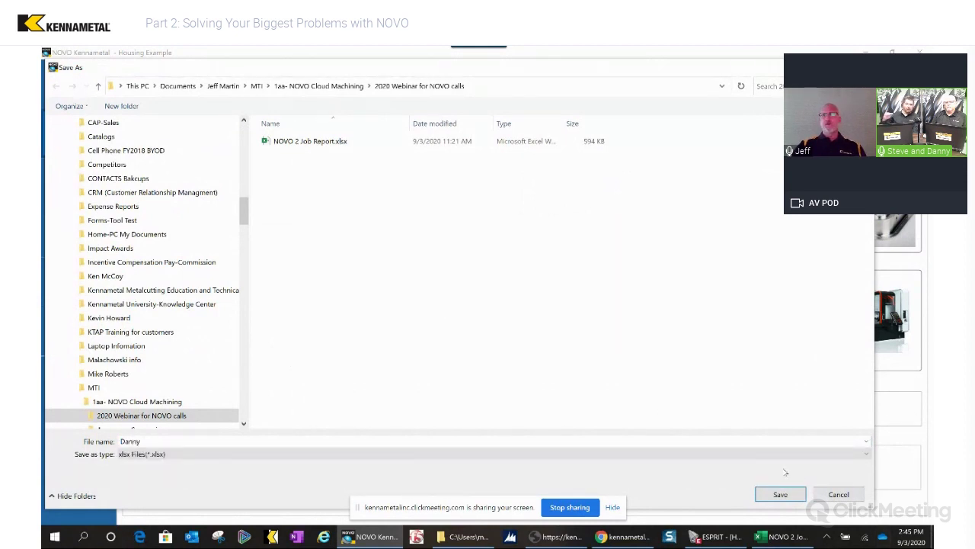
click(785, 494)
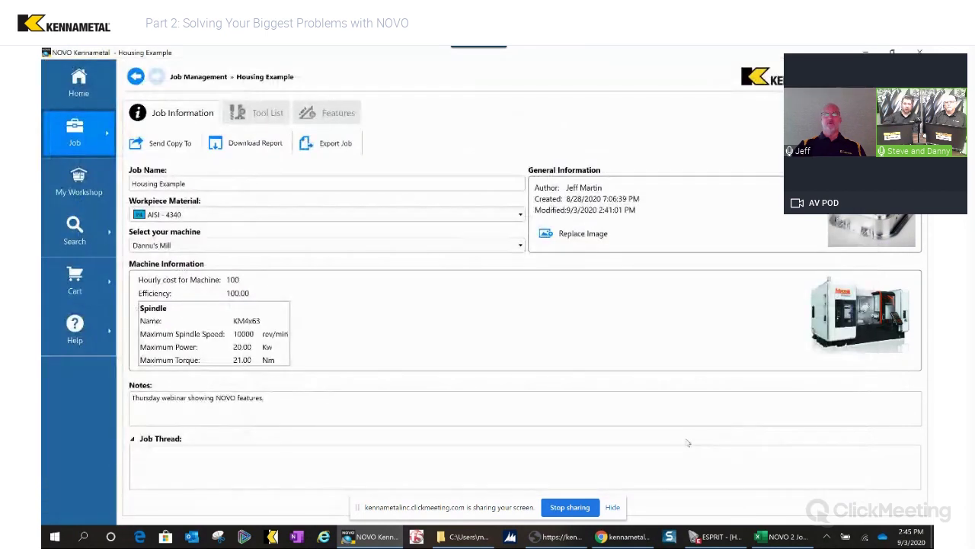
Open the saved report from its folder in Excel and review the Job Summary sheet's job details and tool list
click(466, 537)
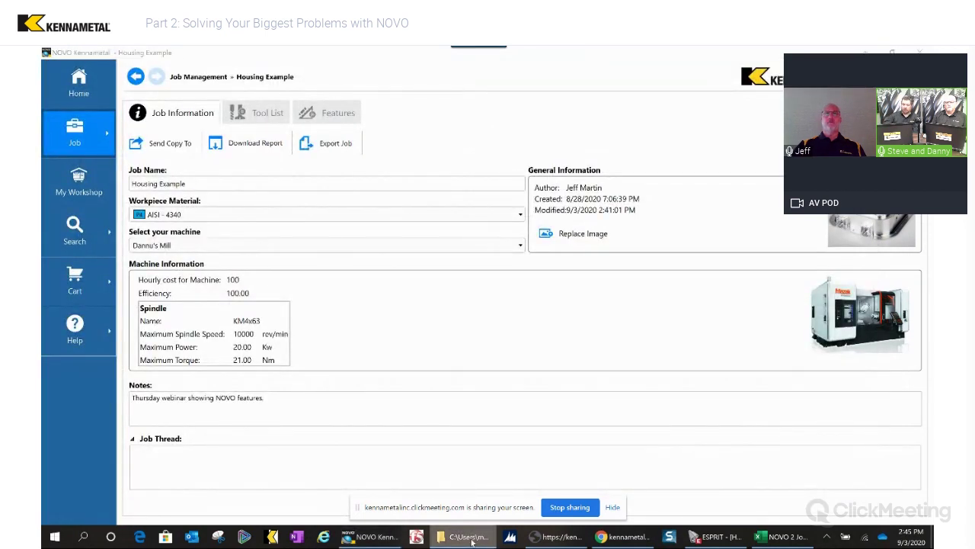
double_click(357, 176)
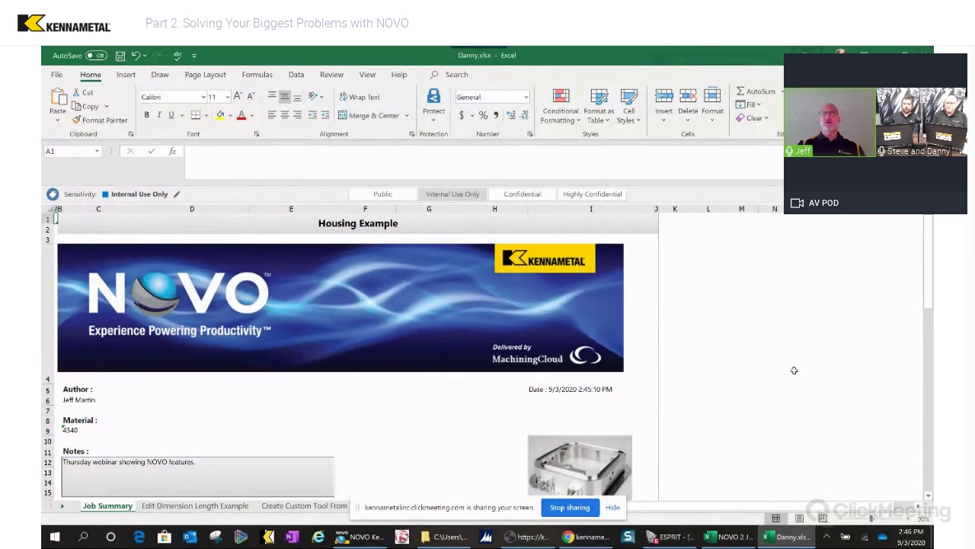
scroll(745, 398, down, 2)
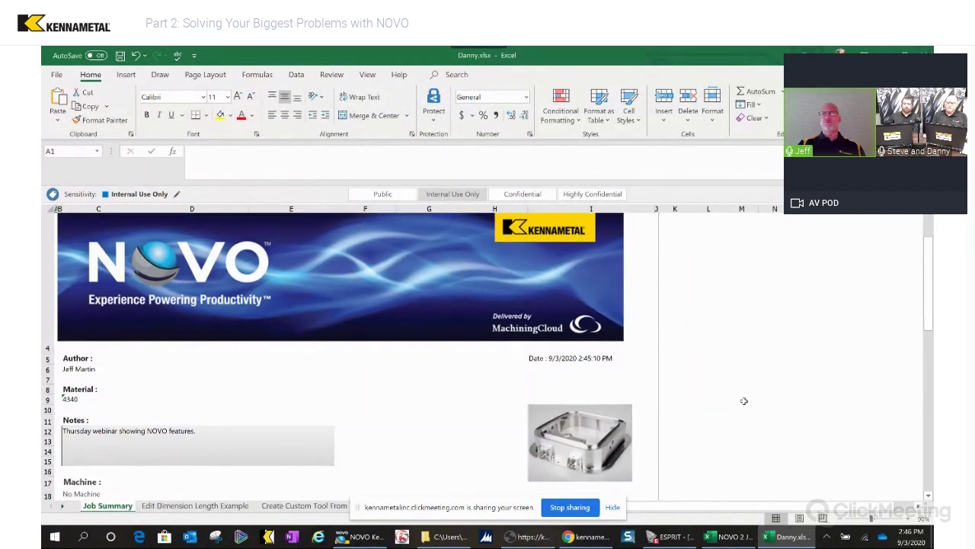
scroll(742, 404, up, 2)
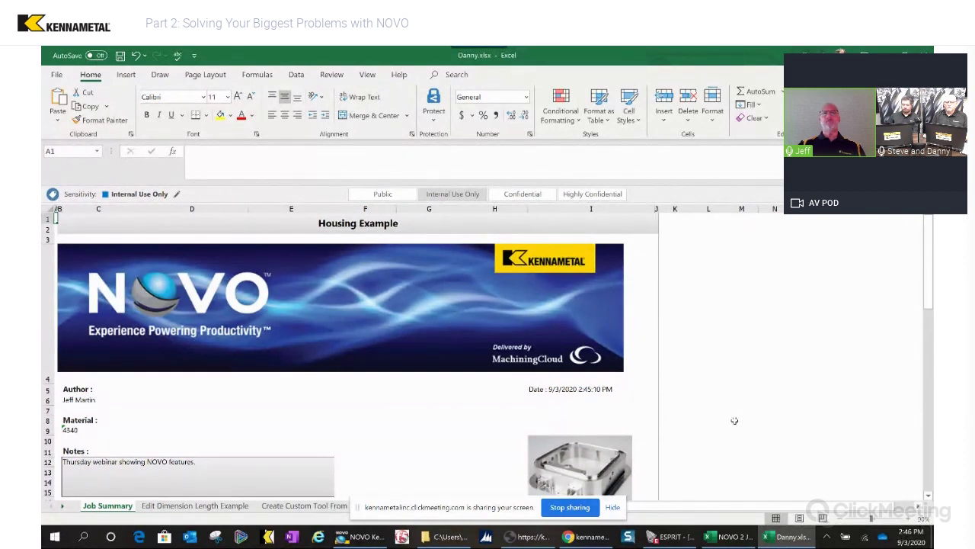
scroll(722, 419, down, 5)
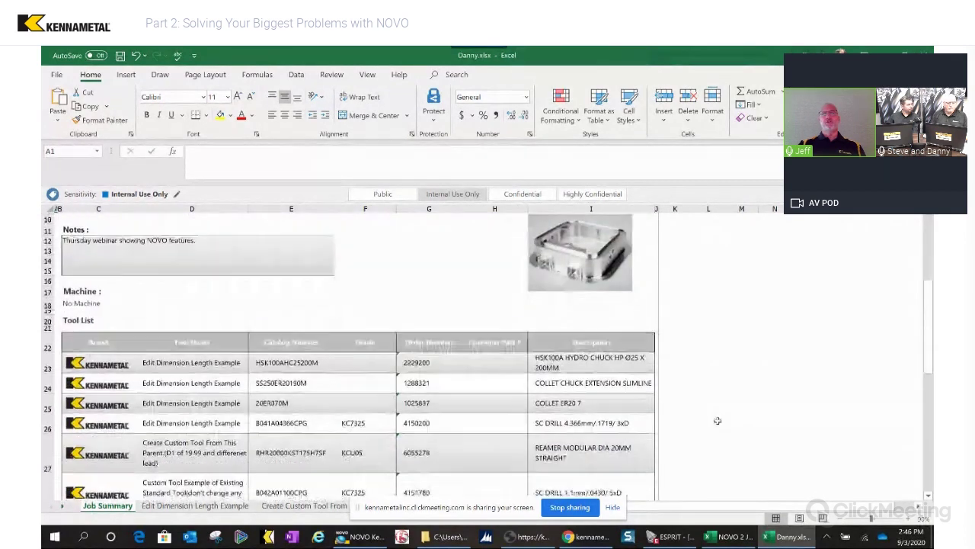
scroll(708, 413, up, 5)
scroll(711, 407, down, 10)
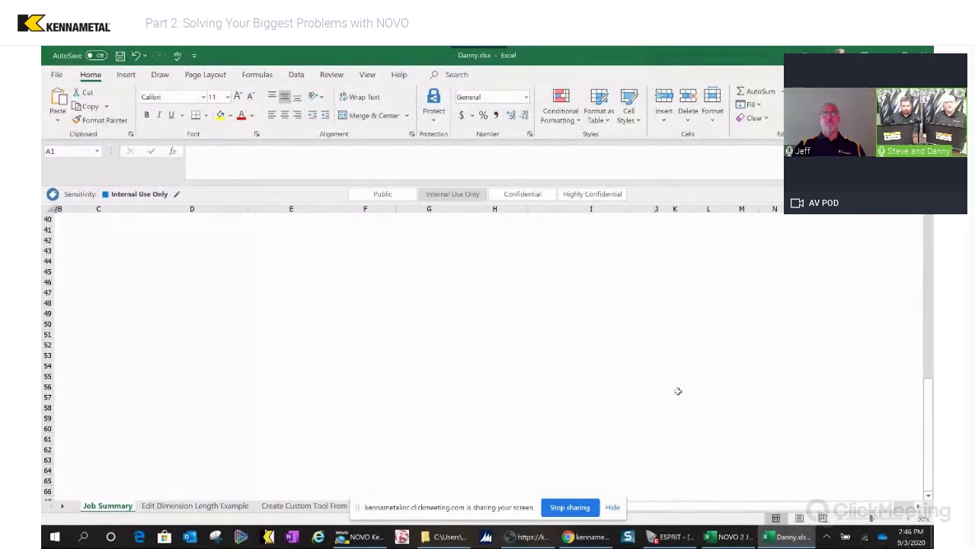
Find the assigned mill's sheet in the report and examine its notes, efficiency and spindle properties
drag(659, 55, 444, 81)
drag(463, 399, 690, 401)
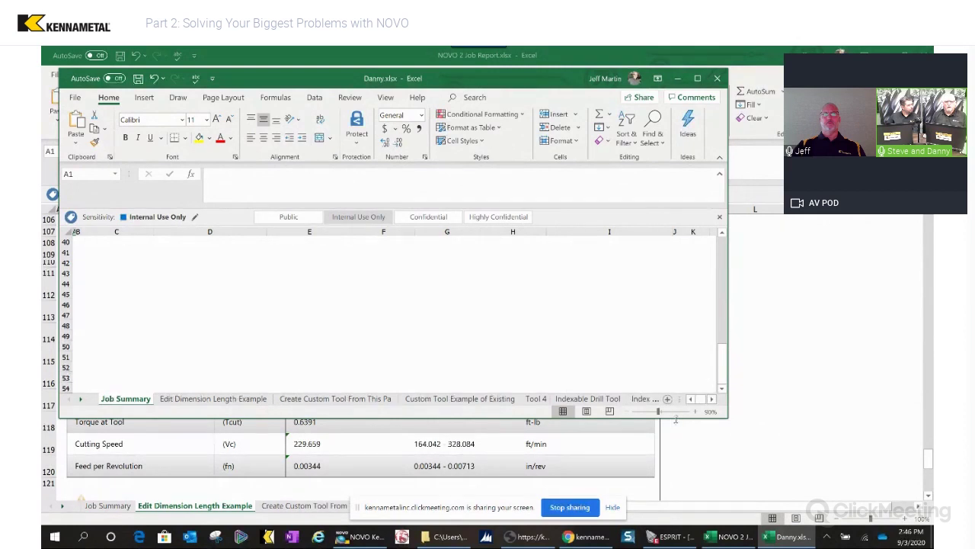
click(639, 399)
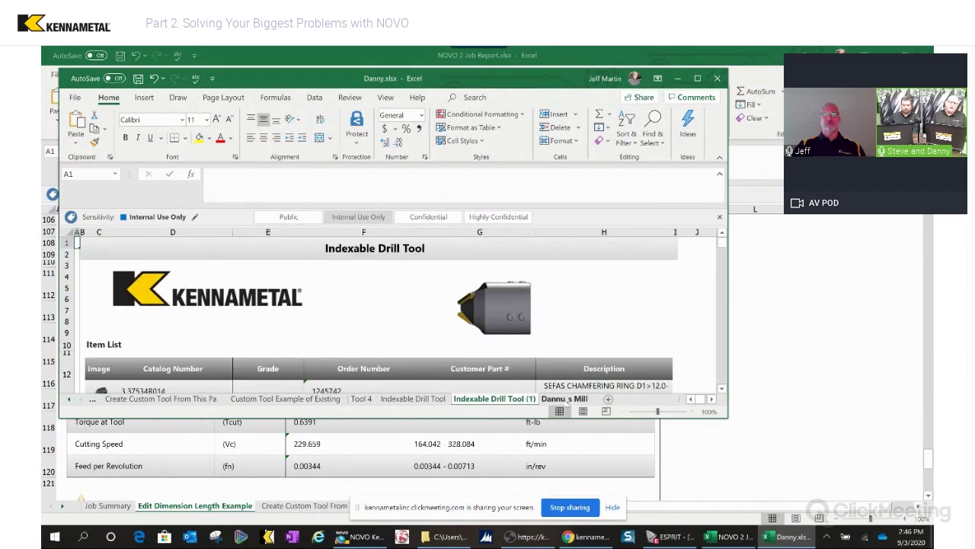
click(565, 398)
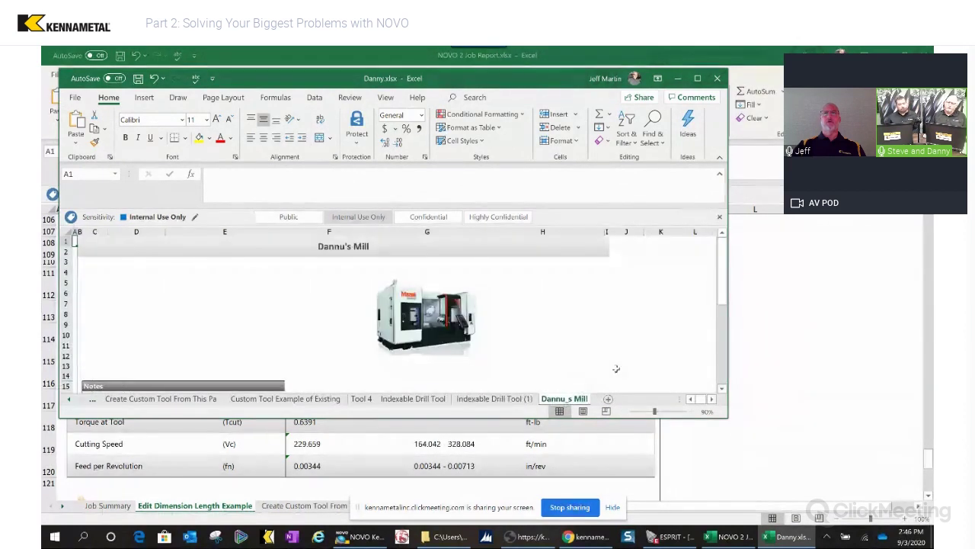
click(698, 79)
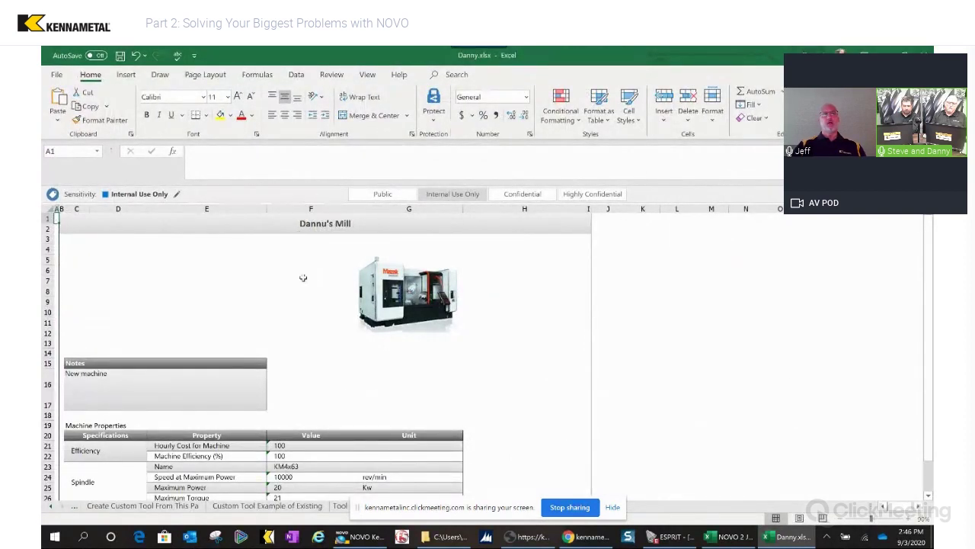
scroll(287, 310, down, 2)
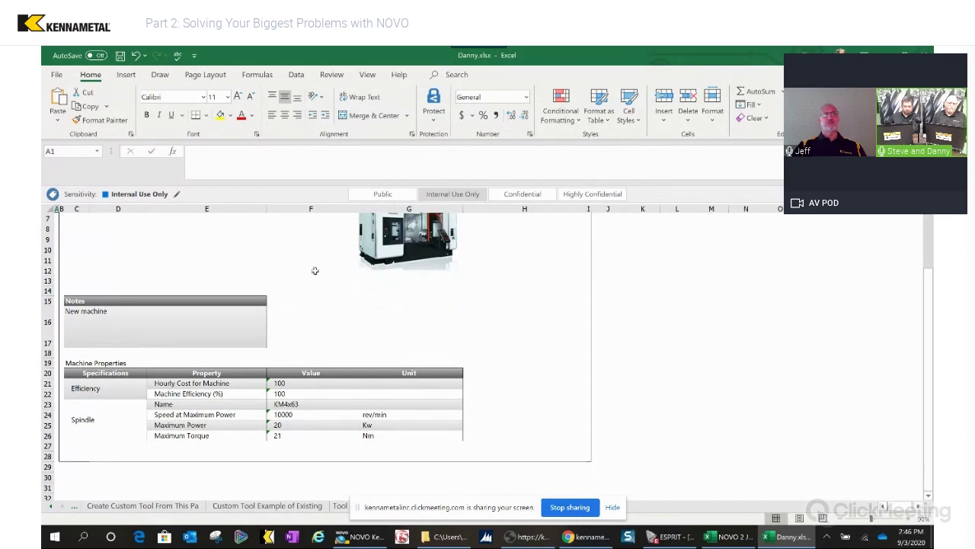
scroll(315, 271, up, 1)
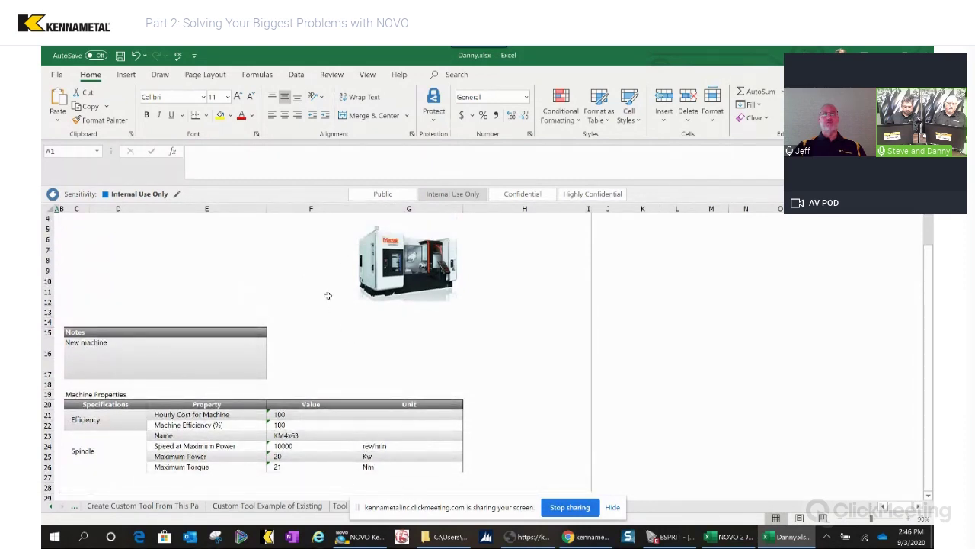
scroll(305, 363, down, 2)
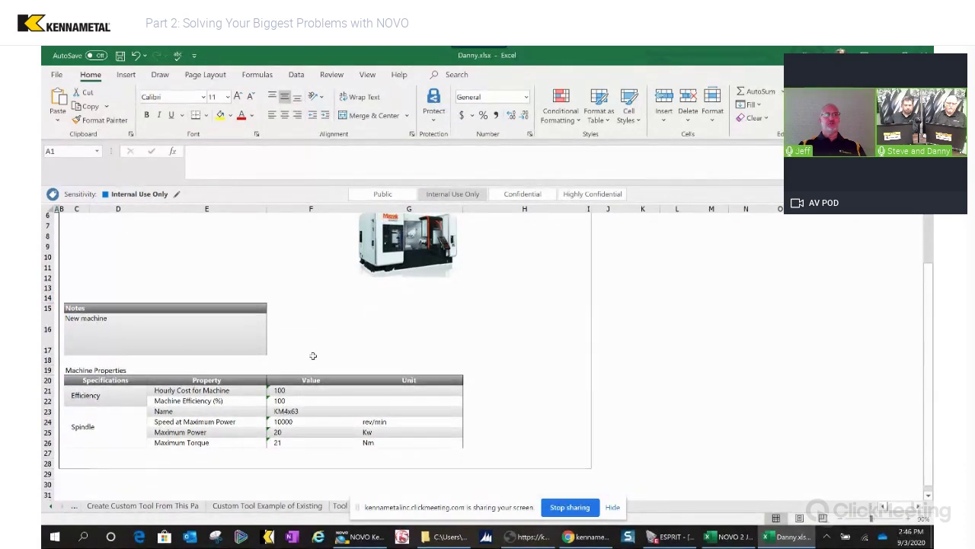
scroll(308, 359, up, 2)
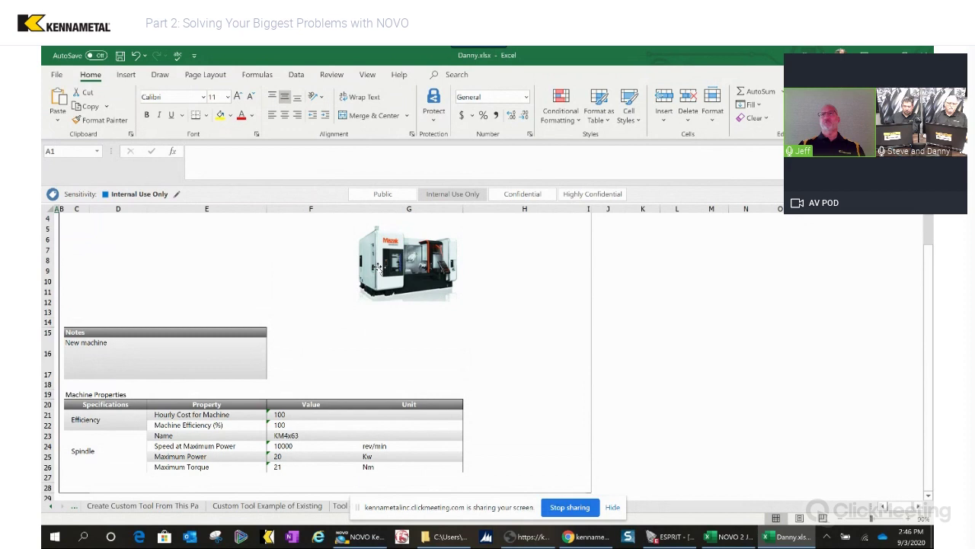
Switch back to NOVO and review the cloud partners offered for exporting the Housing Example job, without exporting
key(alt+Tab)
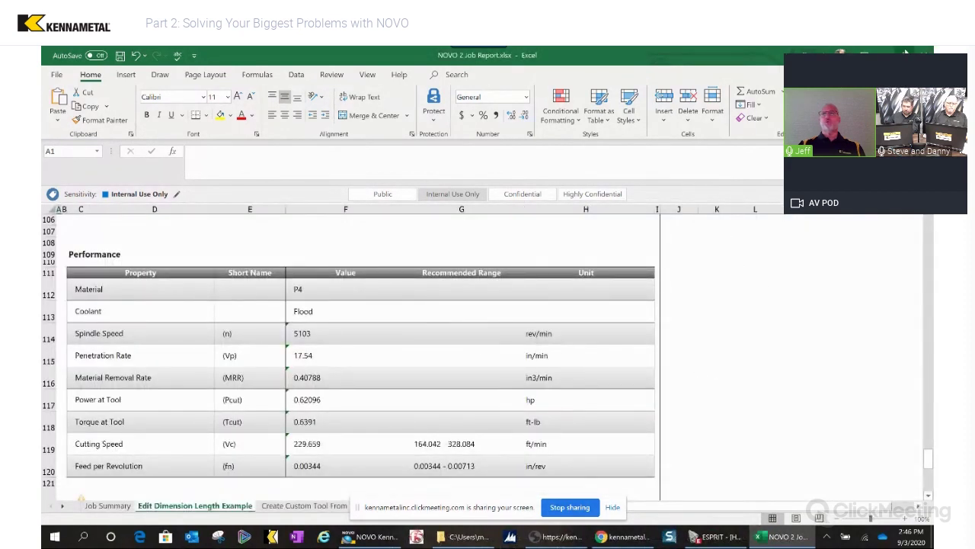
key(alt+Tab)
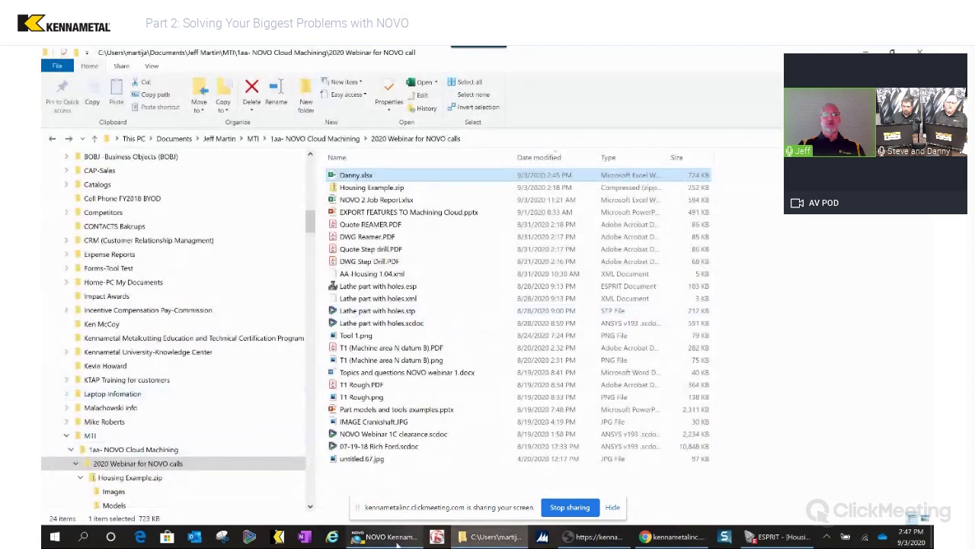
key(alt+Tab)
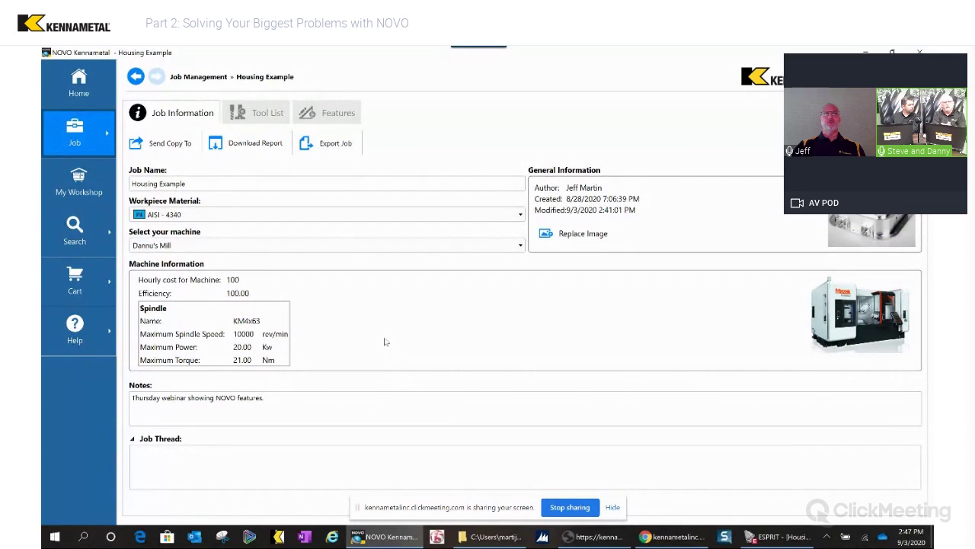
click(335, 143)
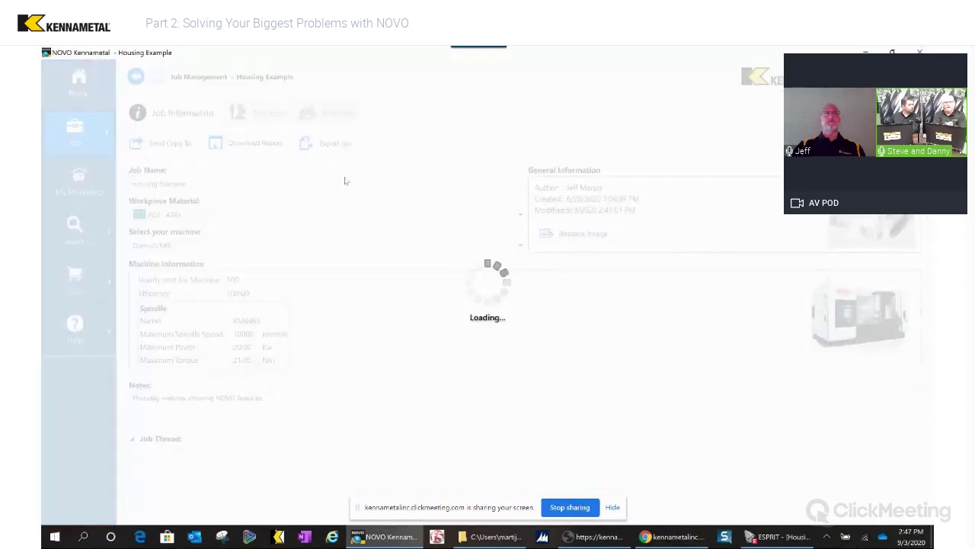
scroll(292, 427, down, 1)
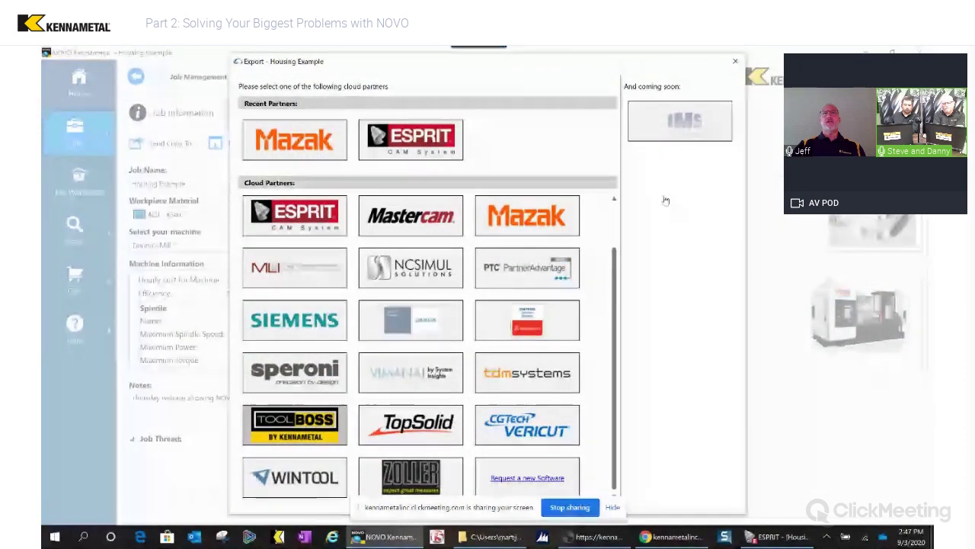
click(750, 177)
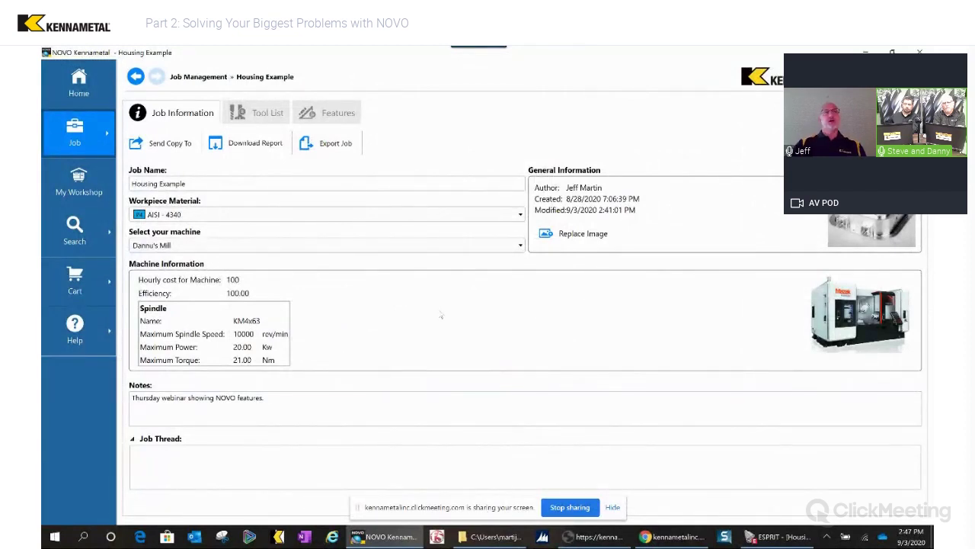
View the workshop's inventory and its saved tools, sorting the tools by customer part number
click(114, 197)
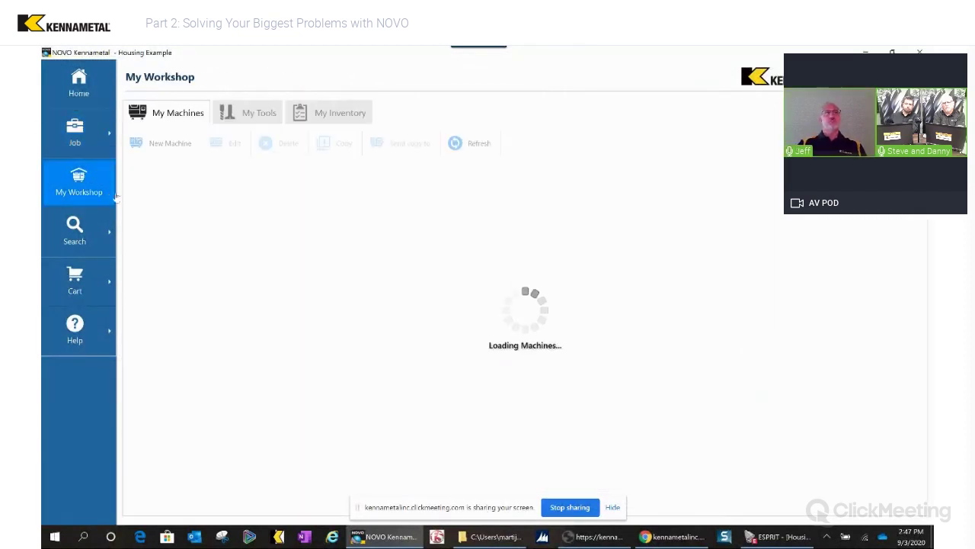
click(354, 113)
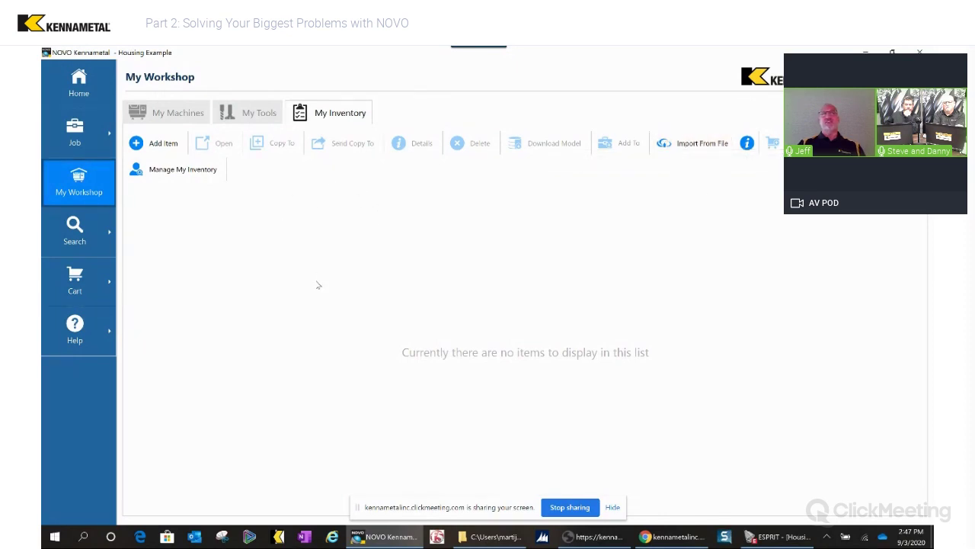
click(113, 172)
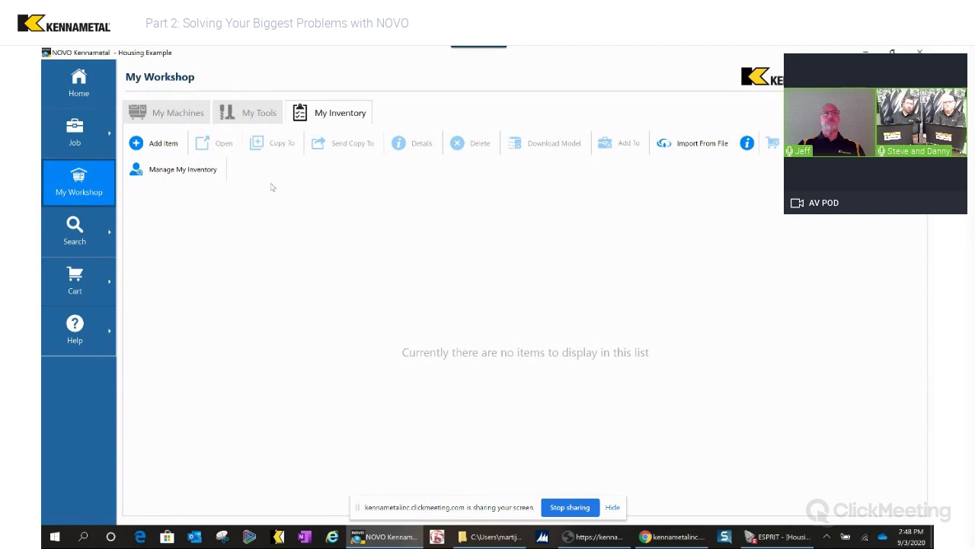
click(256, 114)
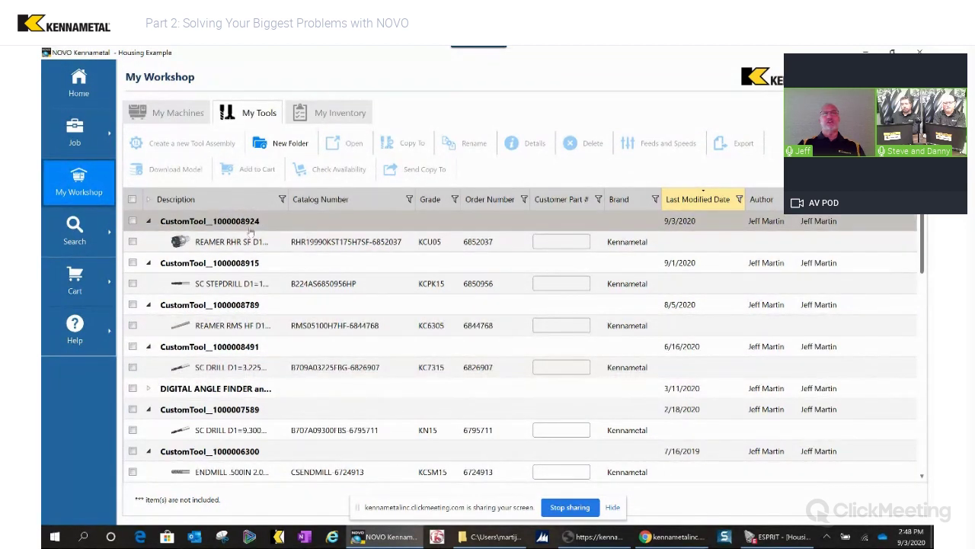
click(575, 200)
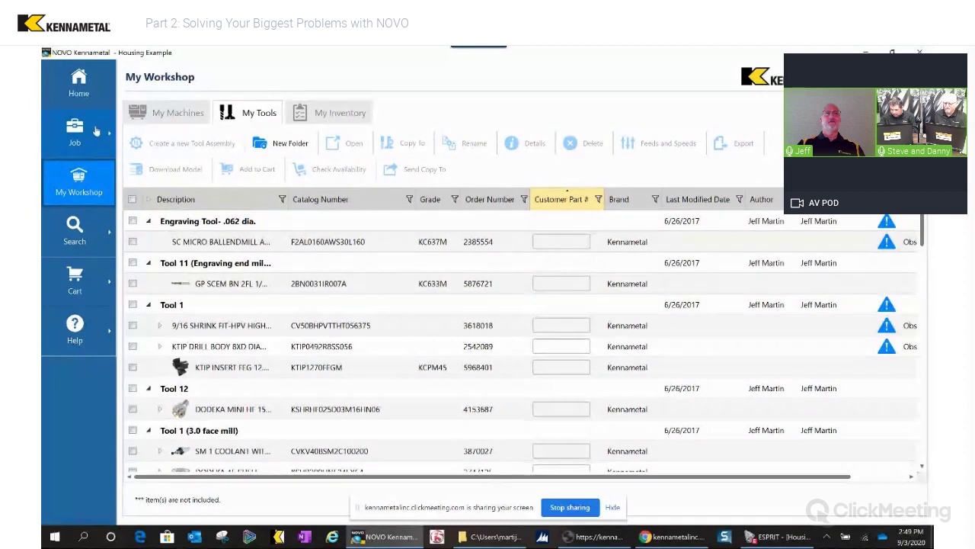
Browse the machines stored in the workshop and return to the Housing Example job information
click(179, 114)
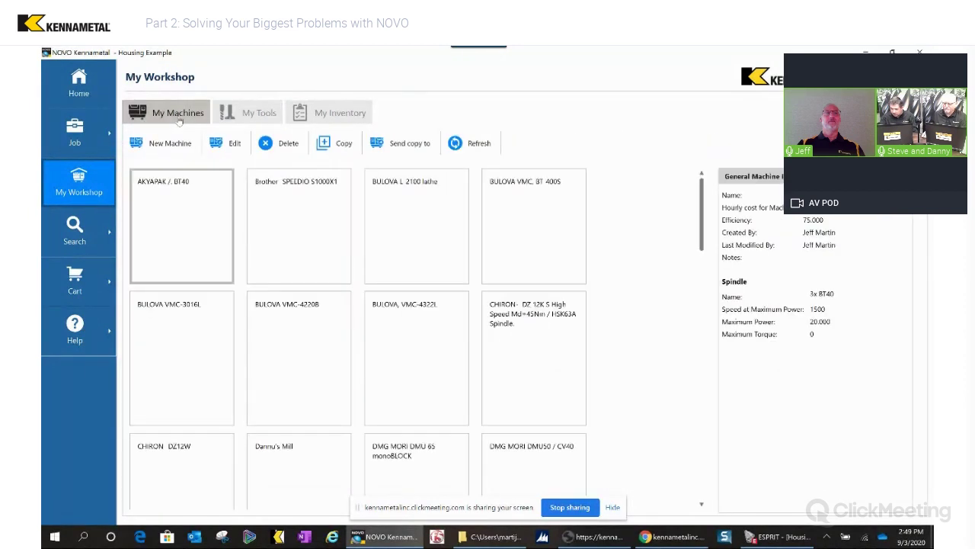
scroll(326, 353, down, 5)
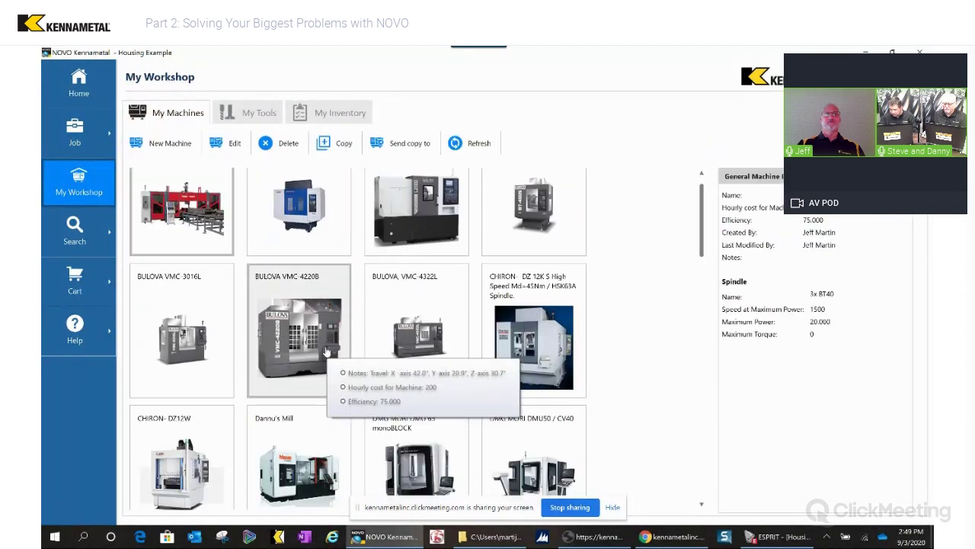
scroll(326, 350, down, 2)
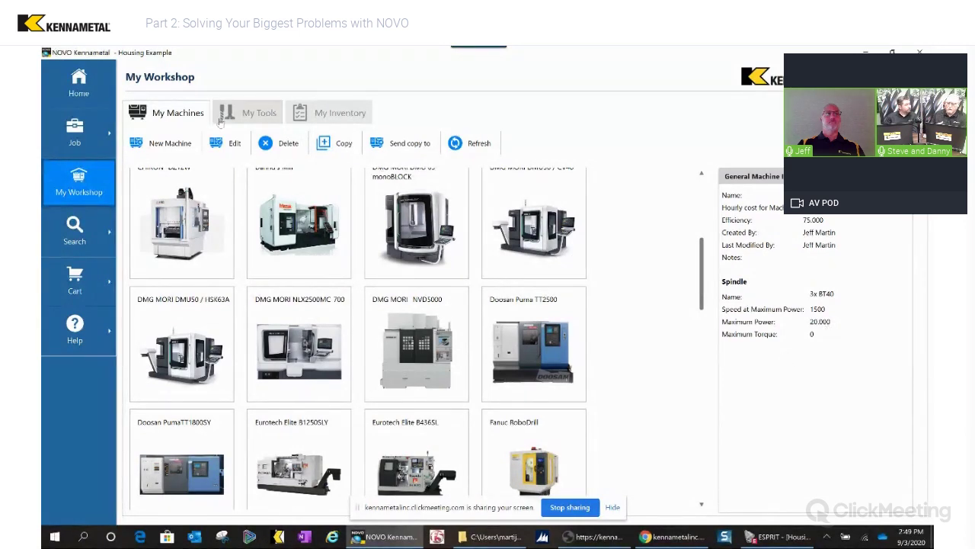
click(84, 134)
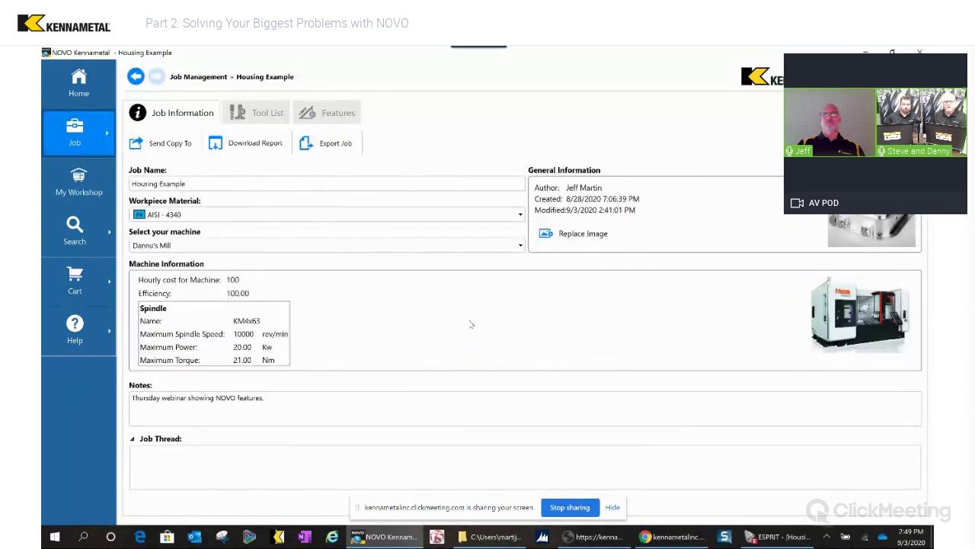